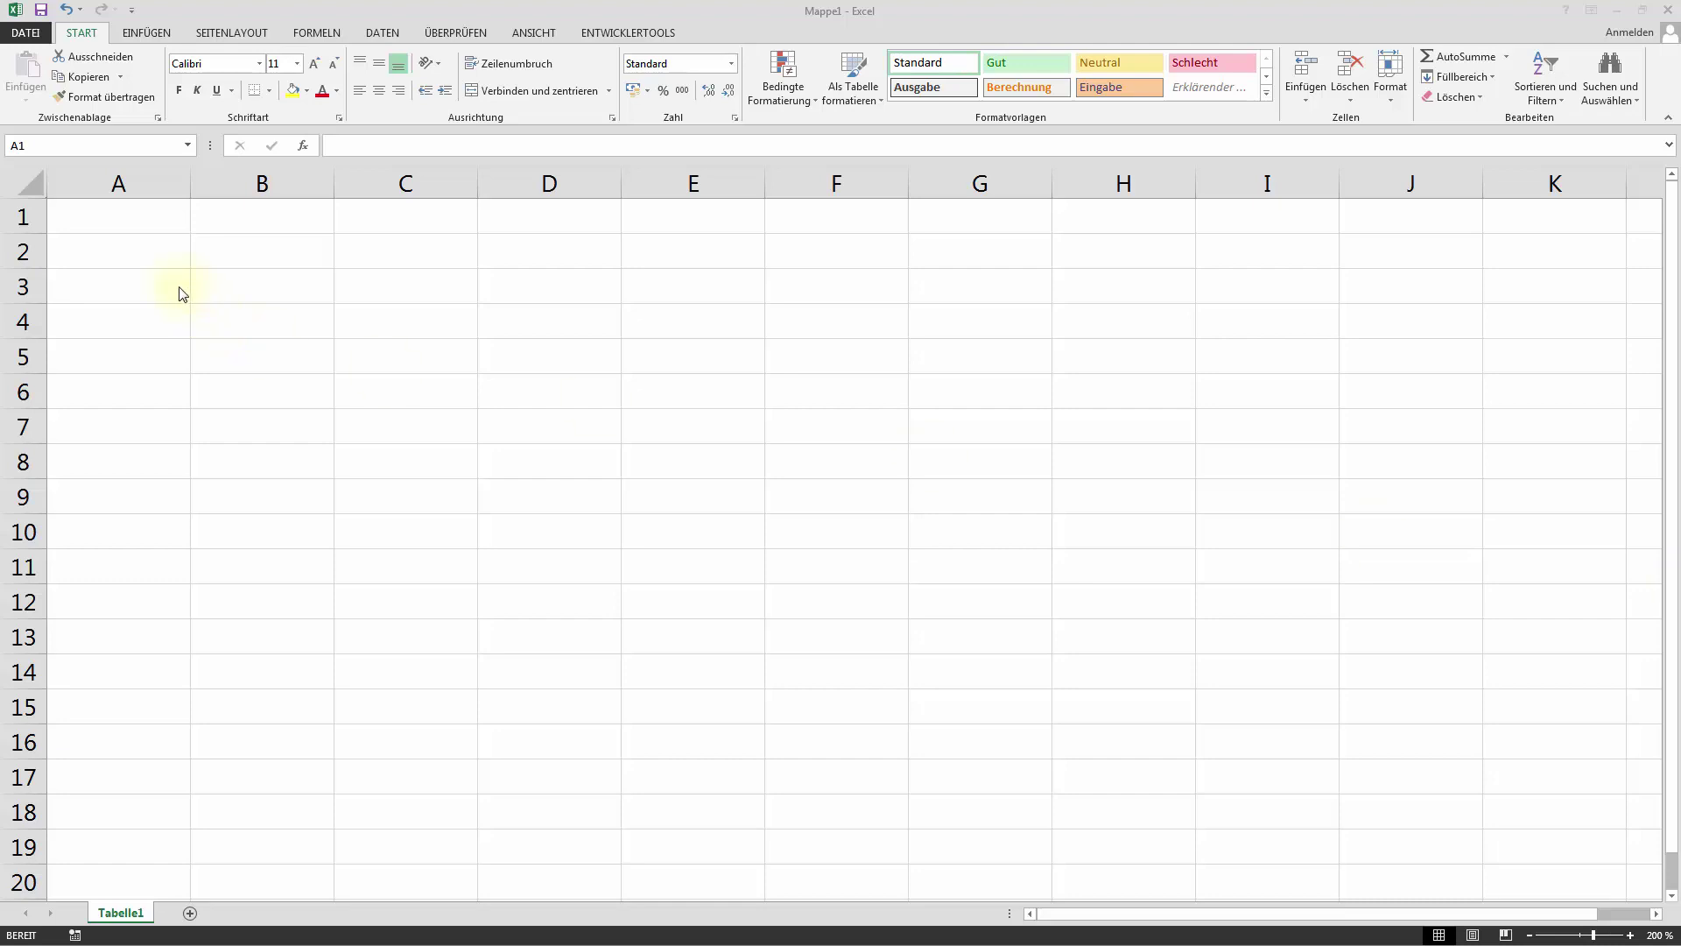
Enter the label Anzahl Tage in A2 with the value 1 in B2
left_click(117, 254)
left_click(125, 247)
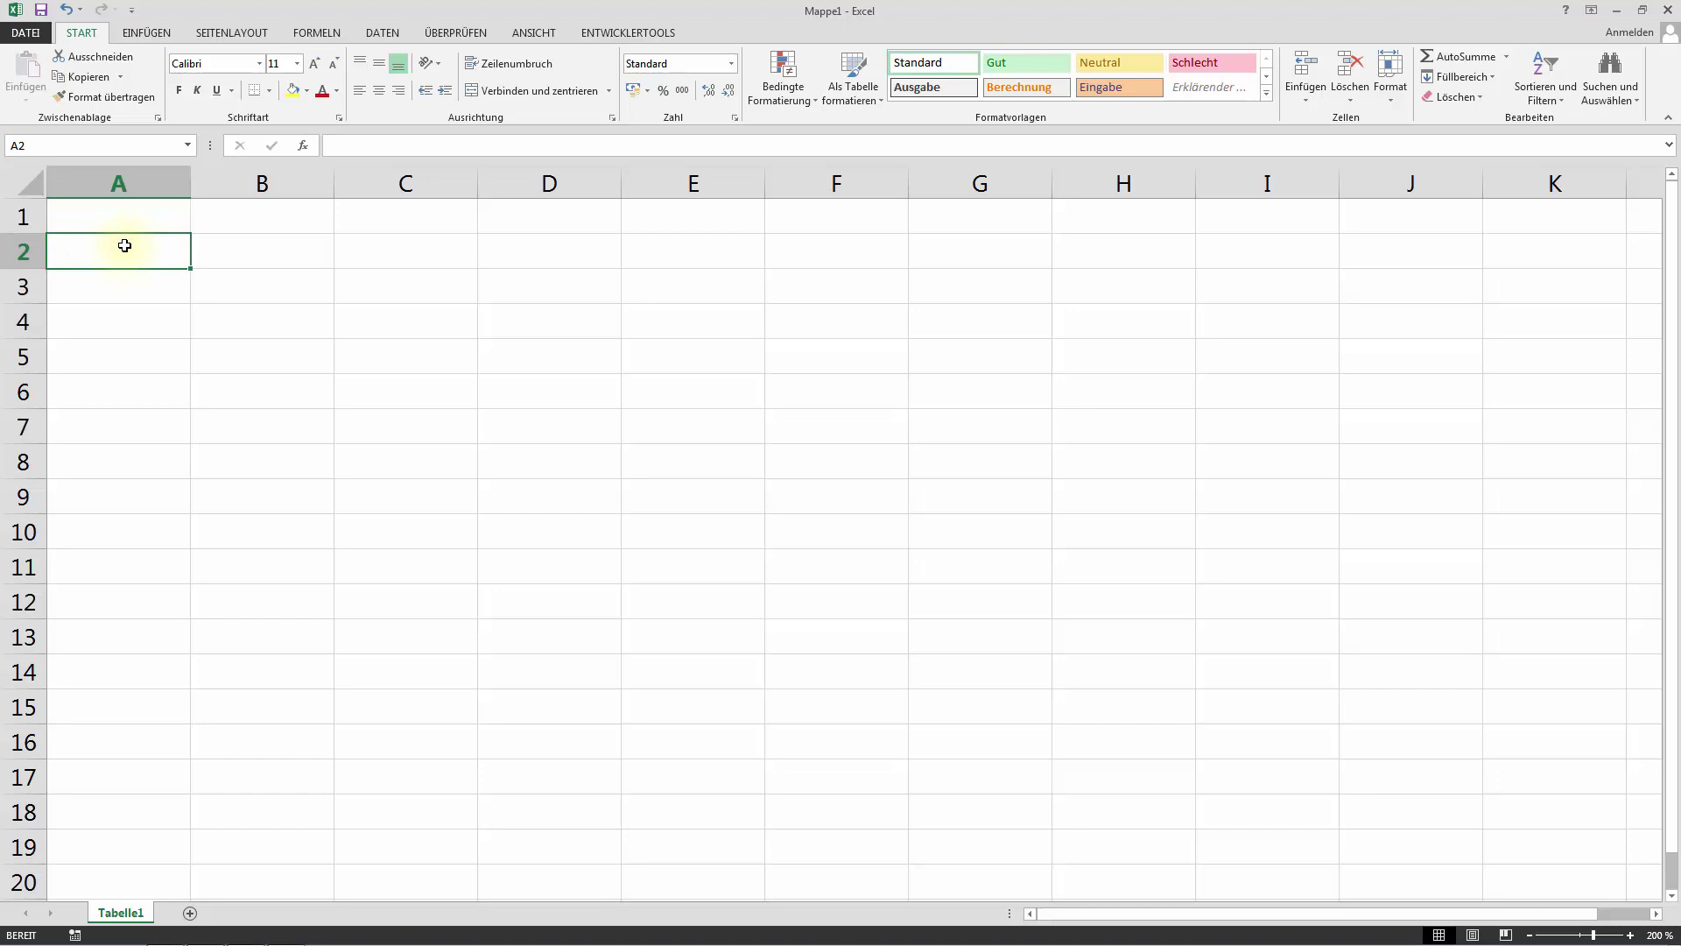
type("Anzahl")
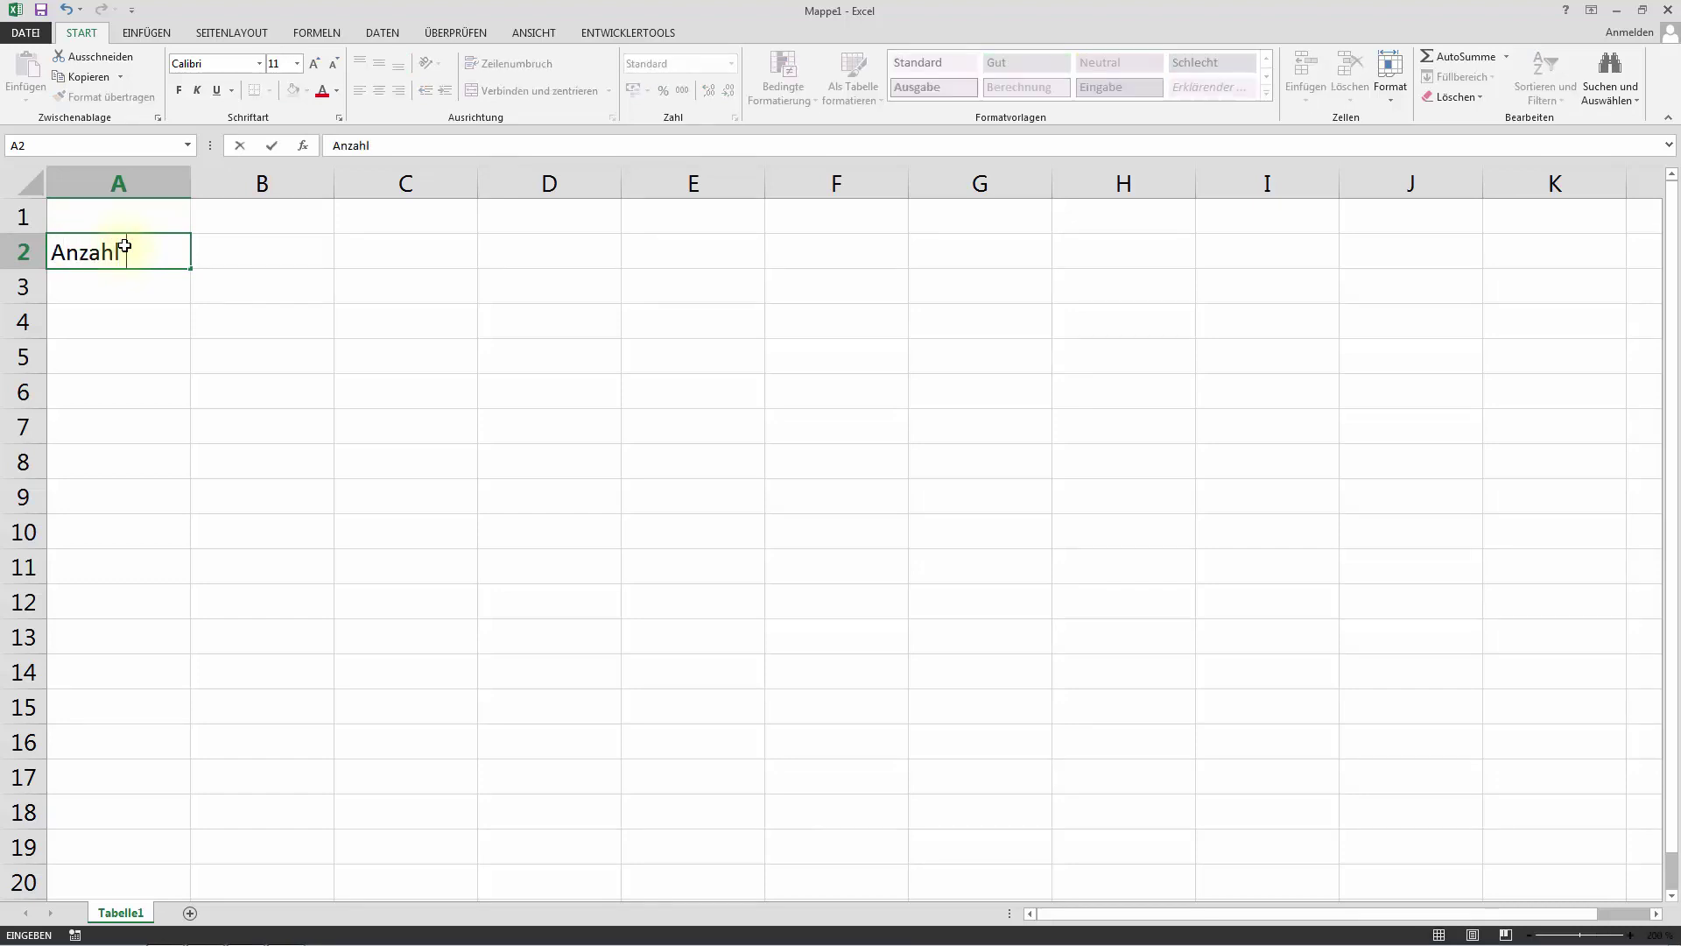
type(" Tage")
key("Return")
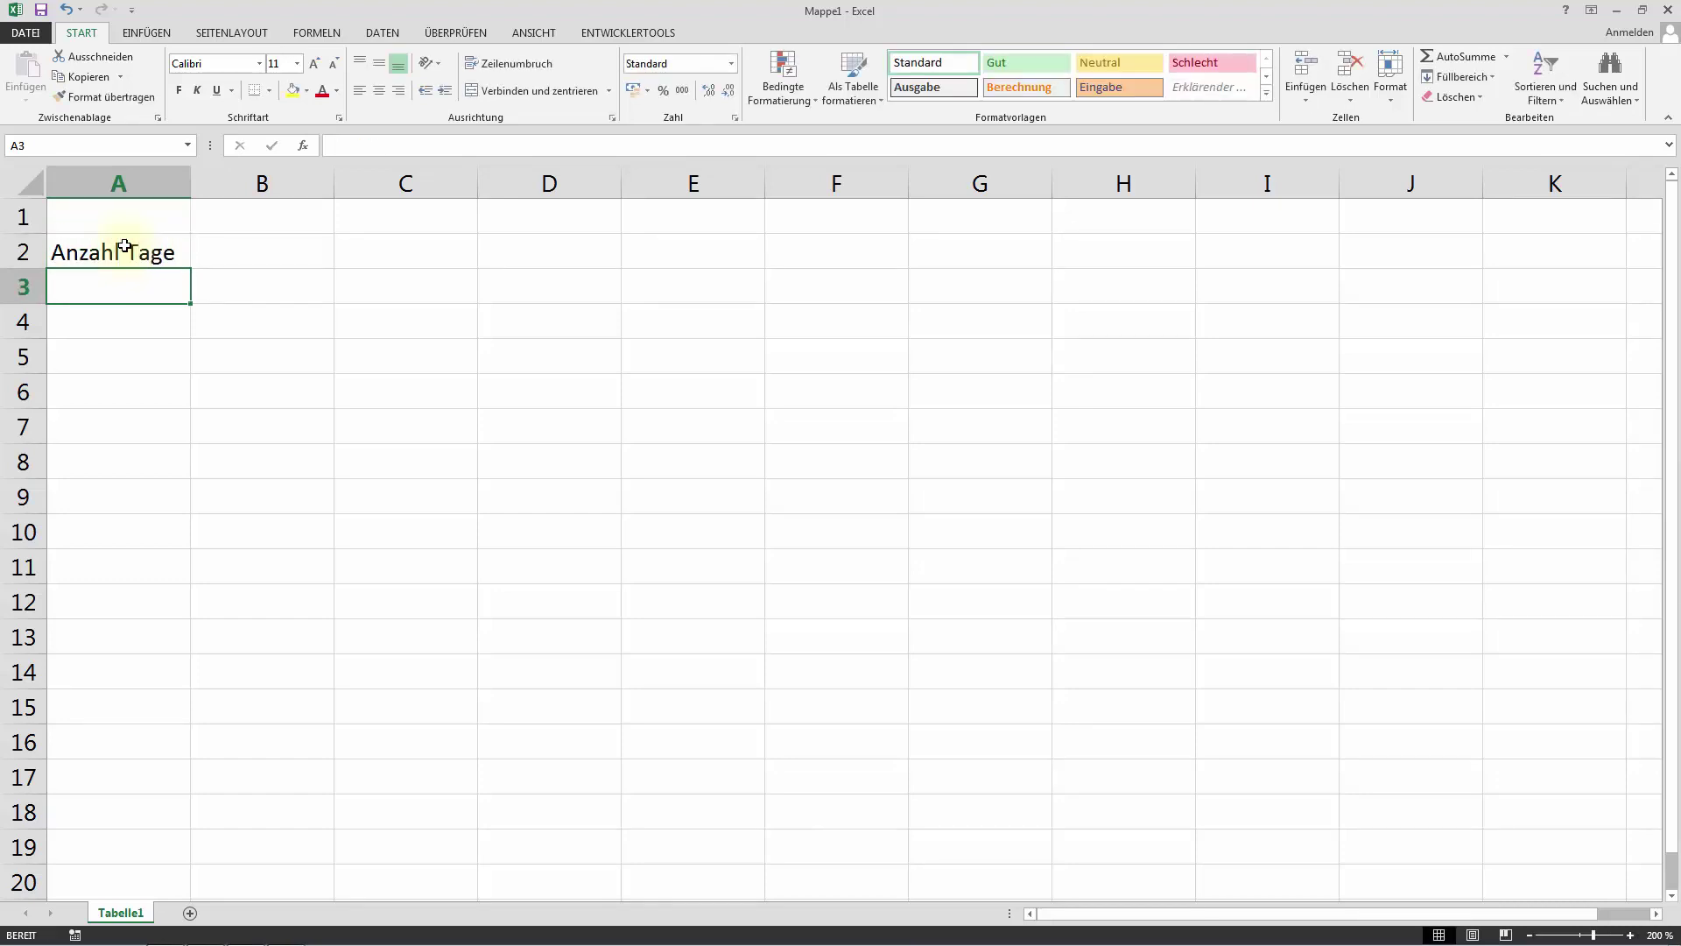
left_click(300, 257)
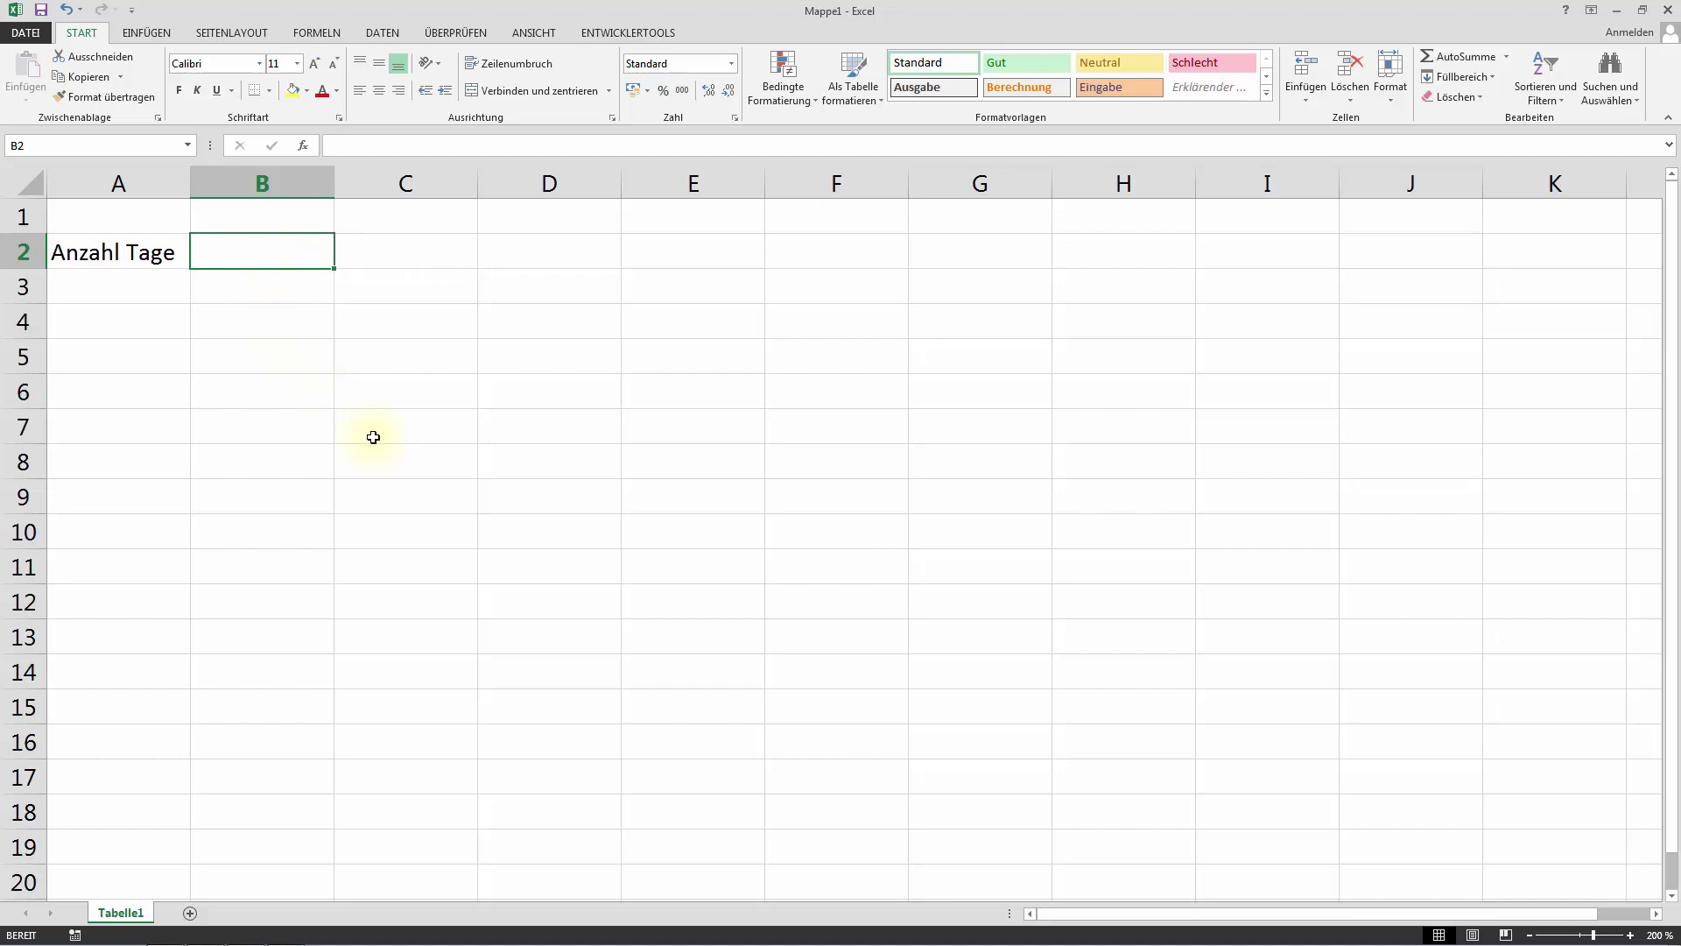
type("1")
key("Return")
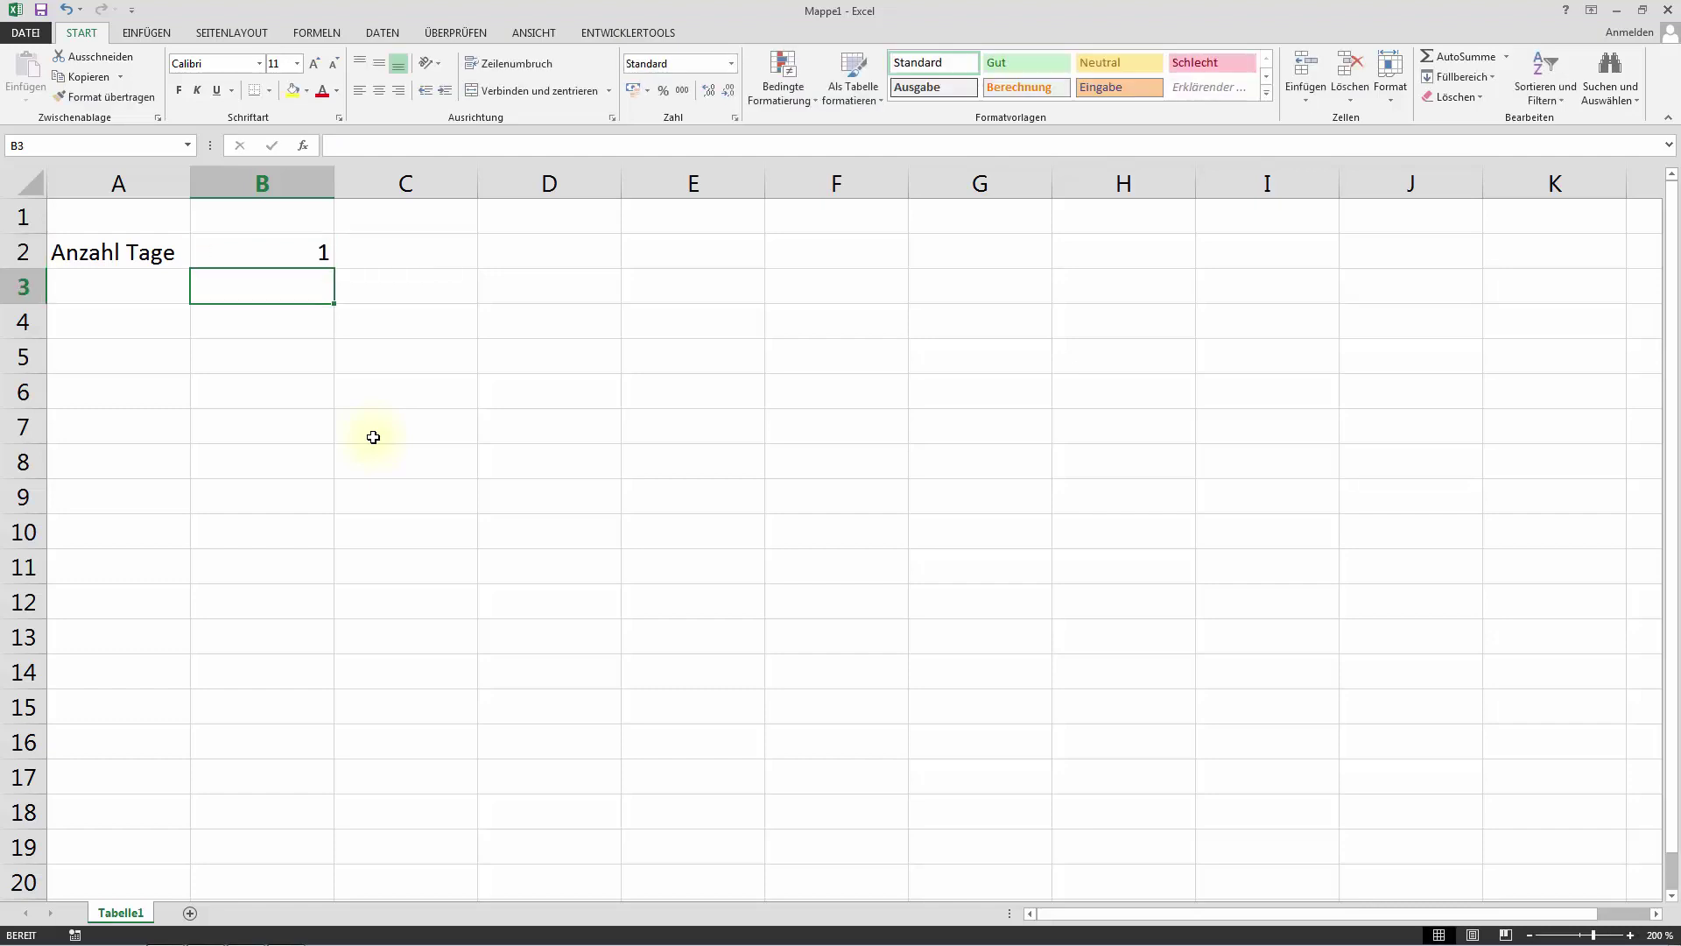
Add the Namen heading in A4 and fill Person 1 through Person 7 down A5:A11
left_click(115, 324)
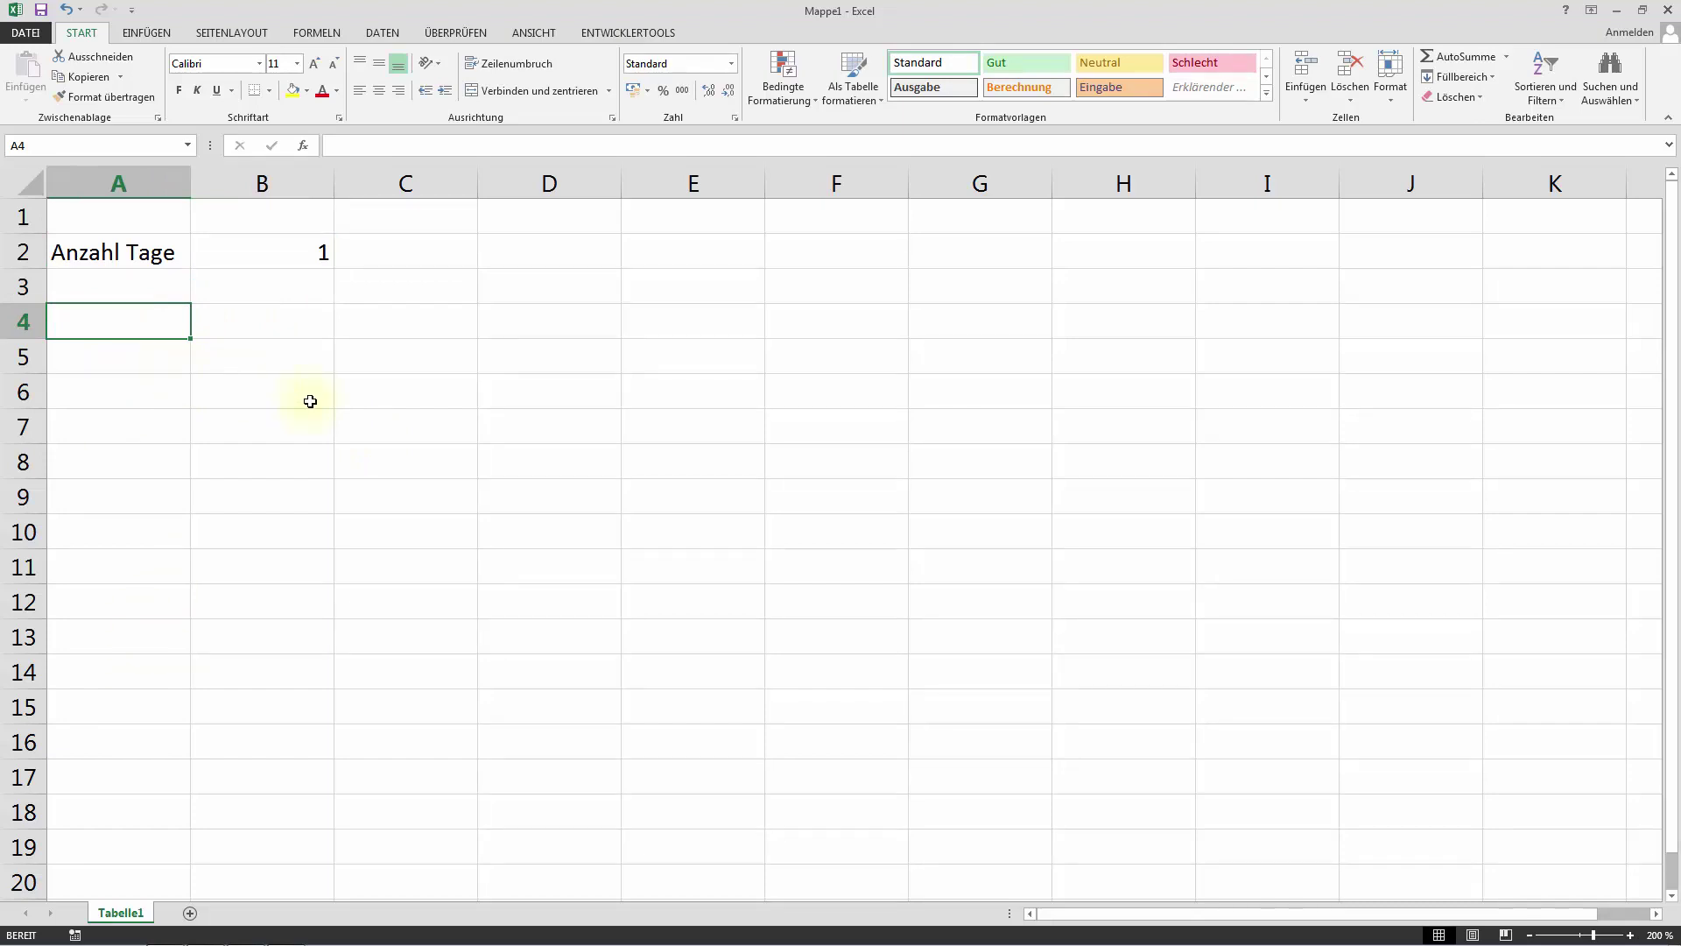
type("Namen")
key("Return")
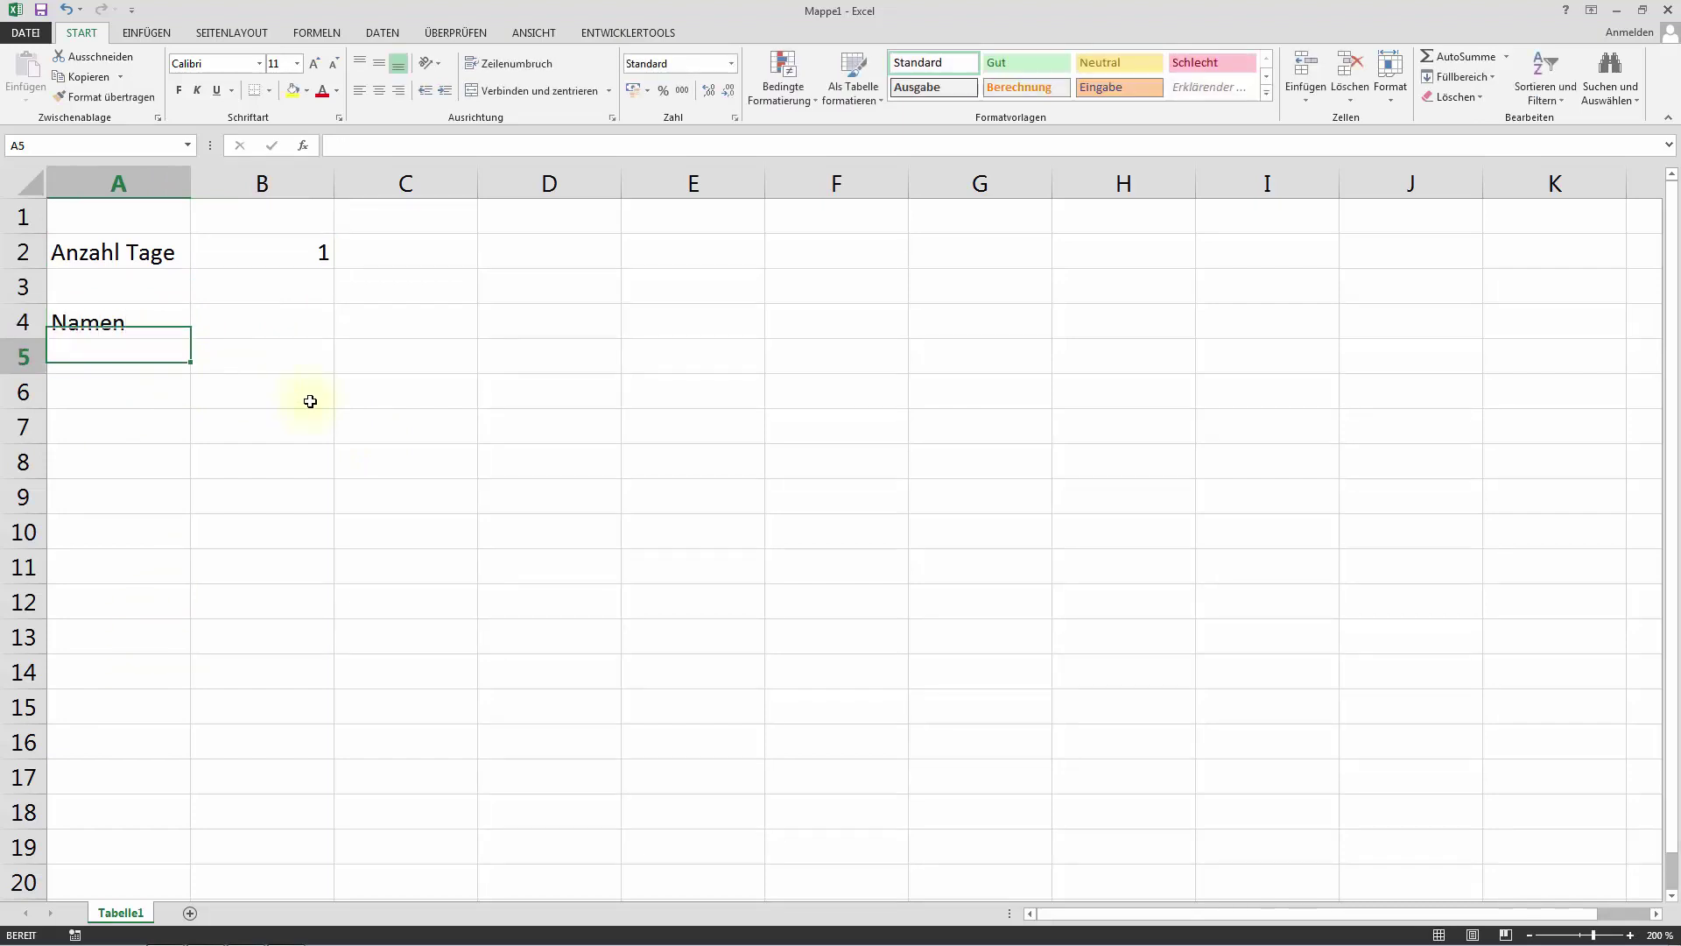
type("P")
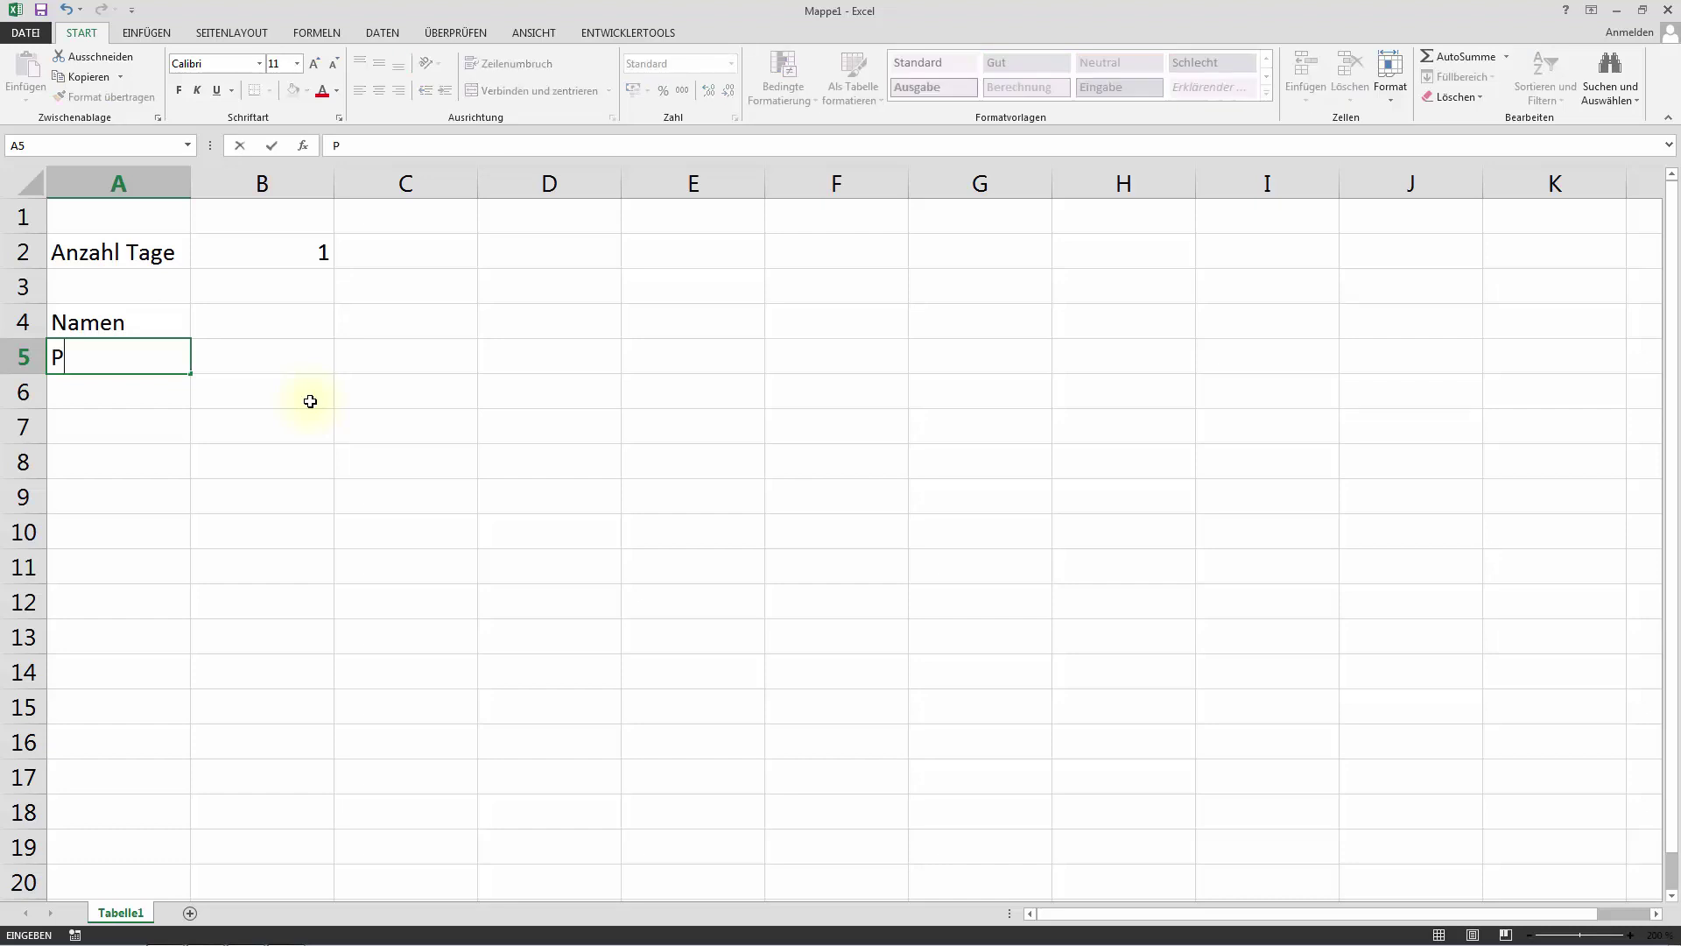
type("erson")
type(" 1")
key("Return")
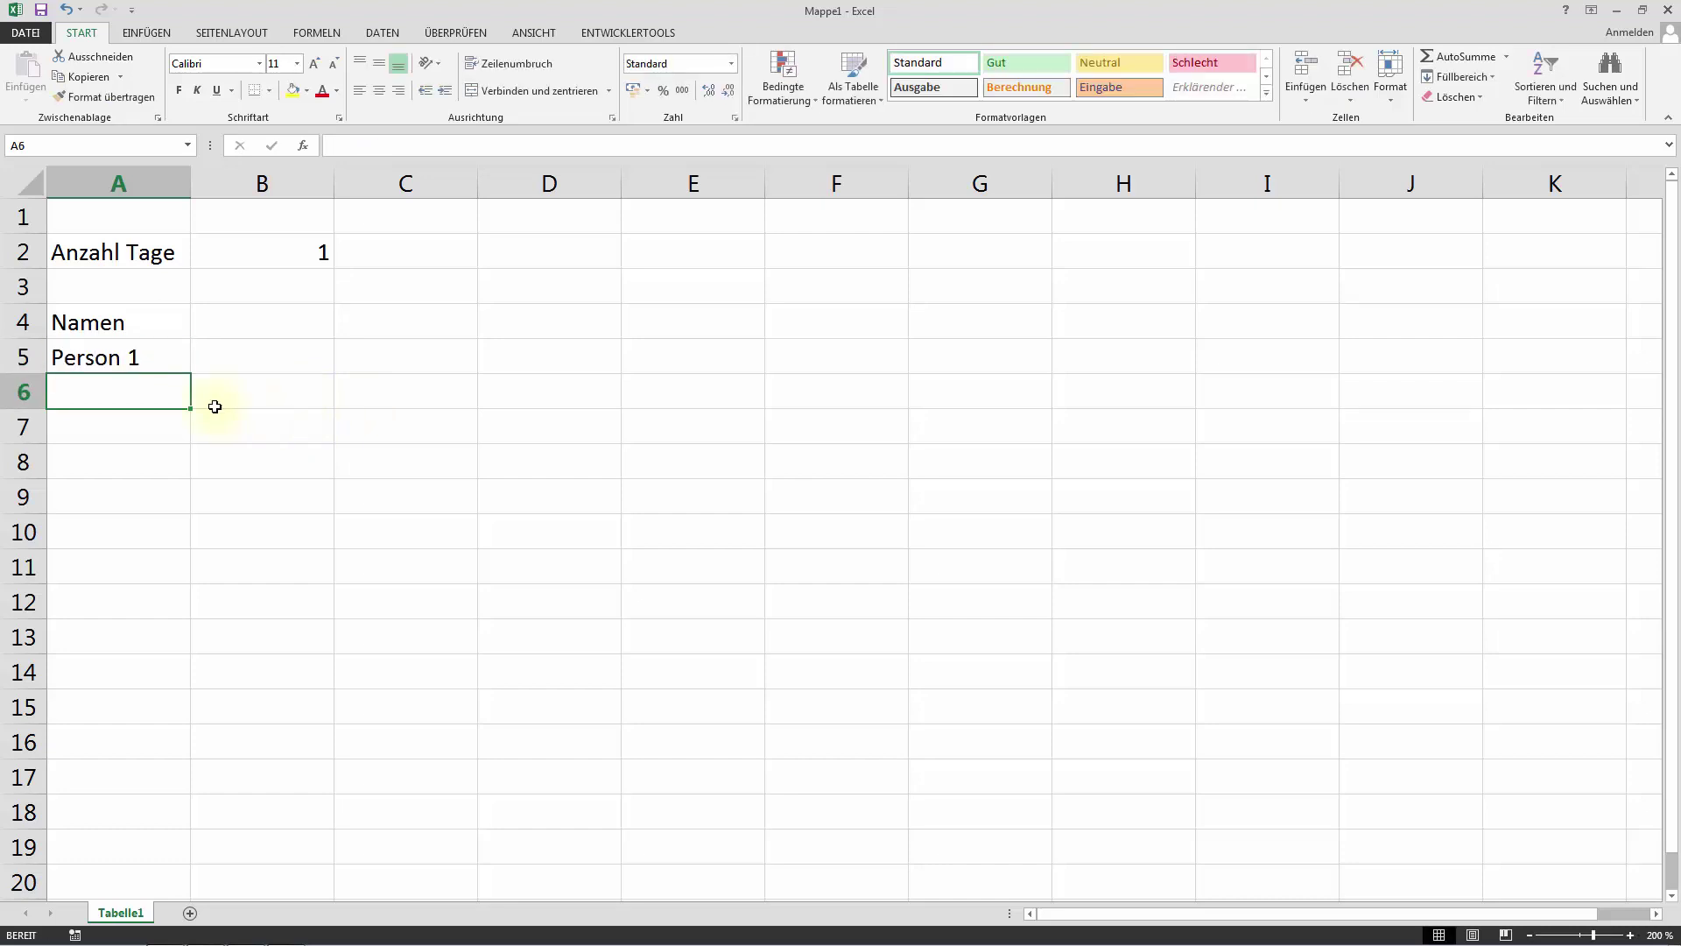
left_click(137, 354)
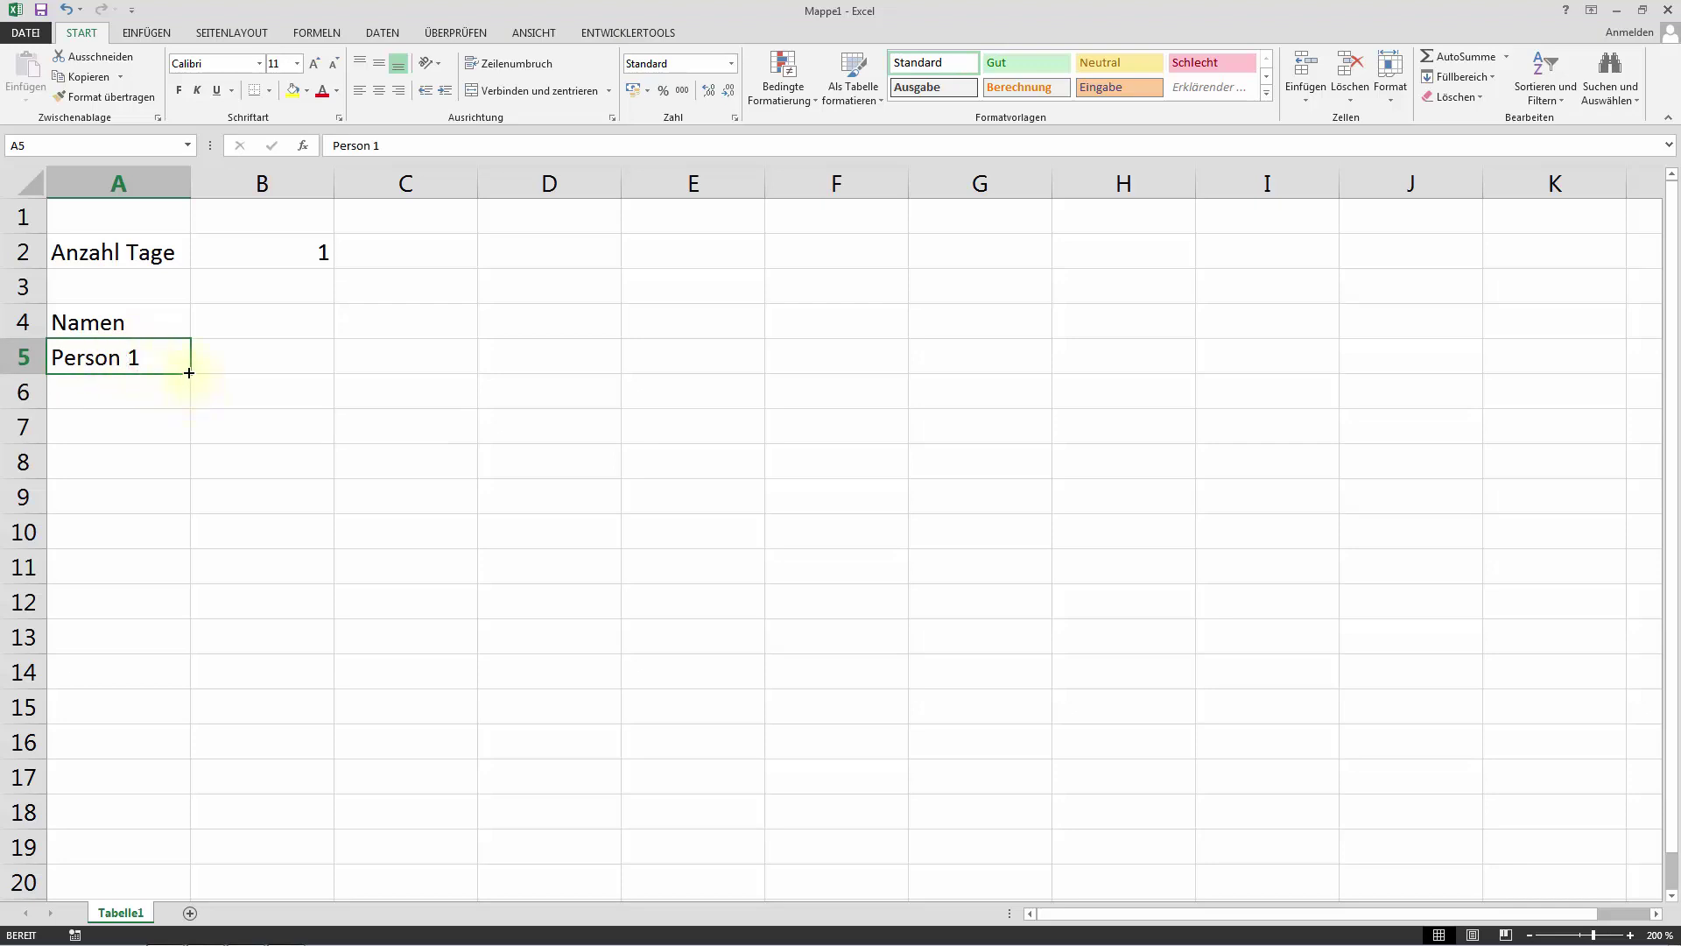
left_click_drag(194, 380, 187, 578)
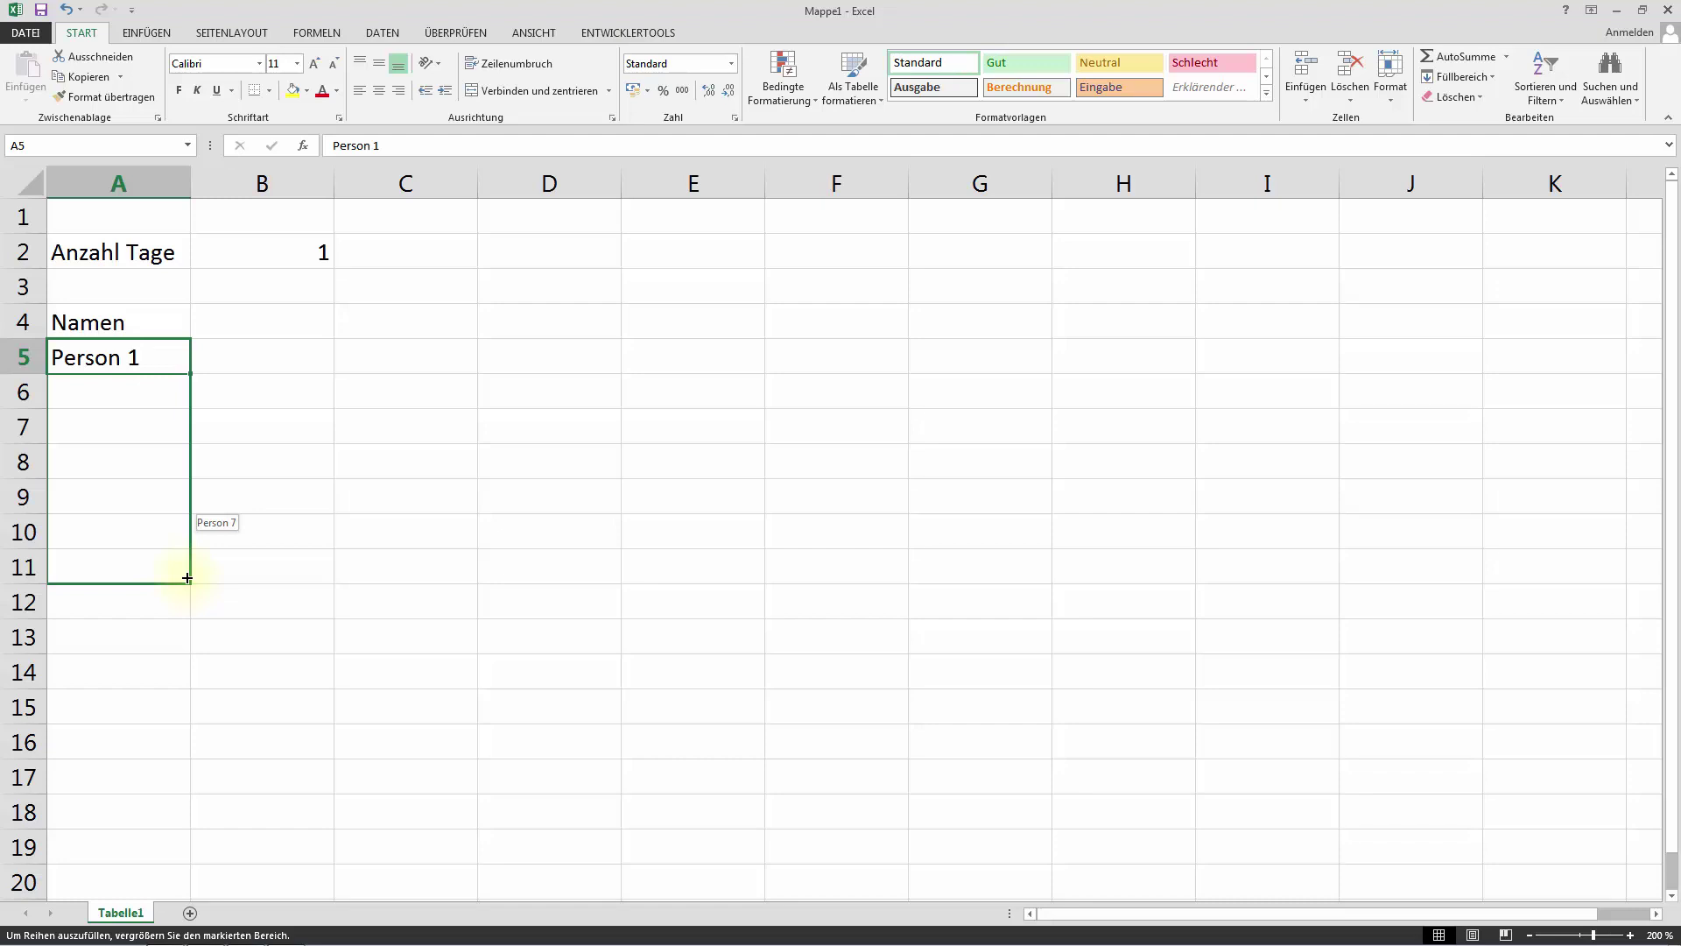
left_click_drag(187, 578, 188, 580)
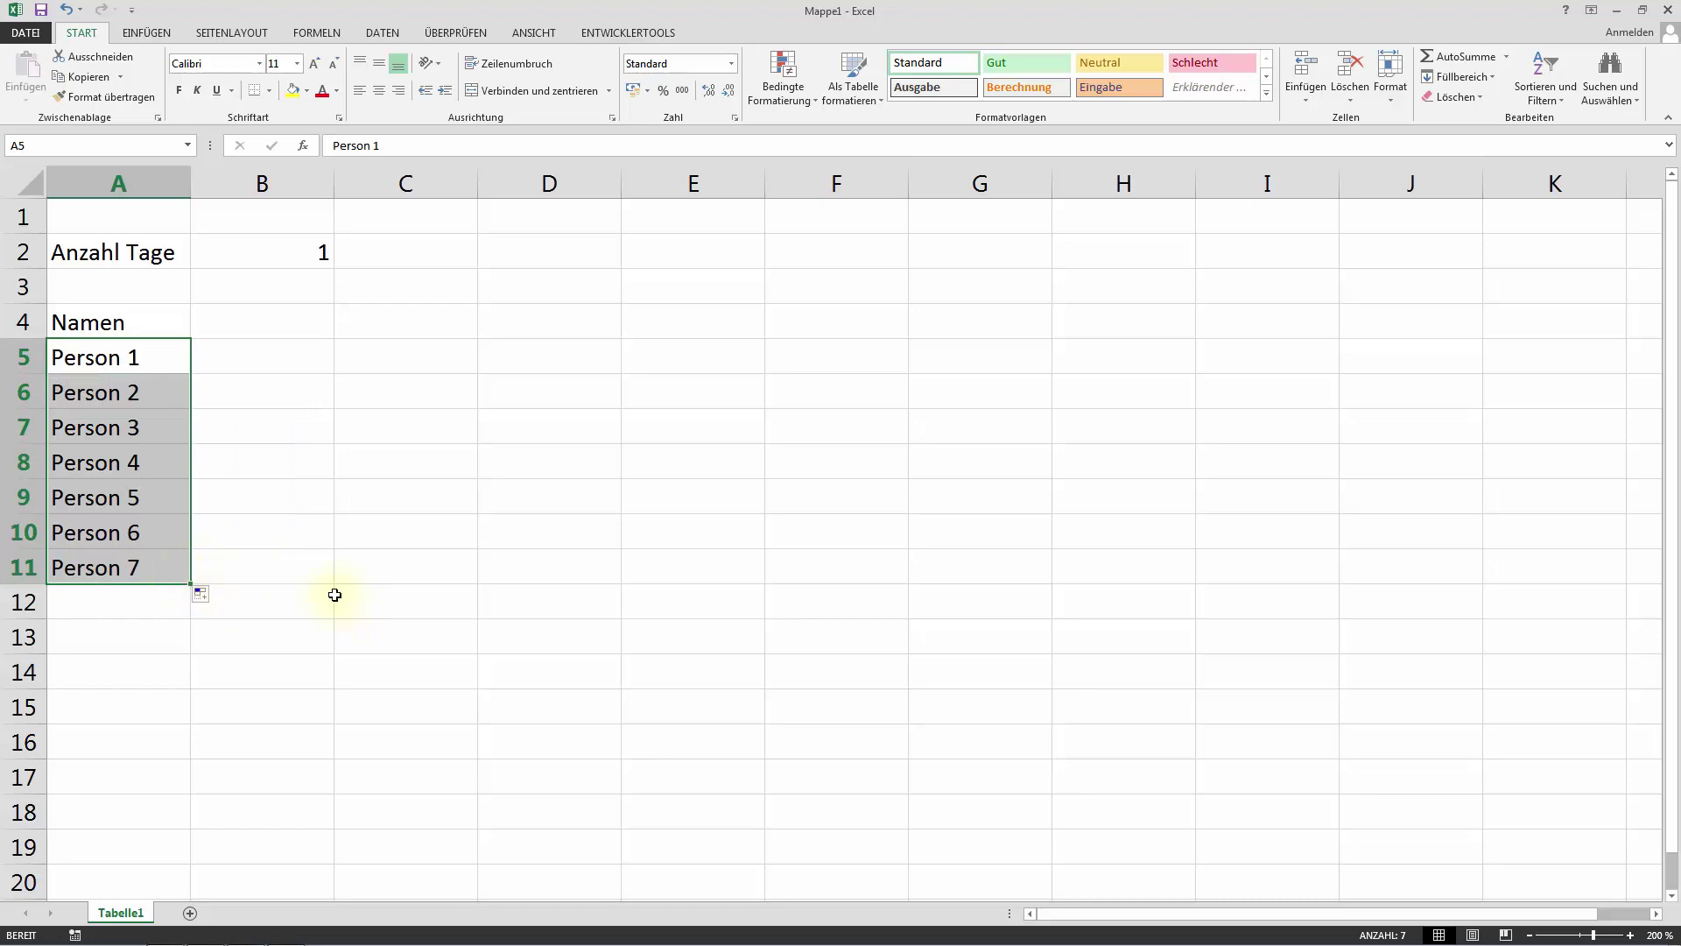
left_click(281, 324)
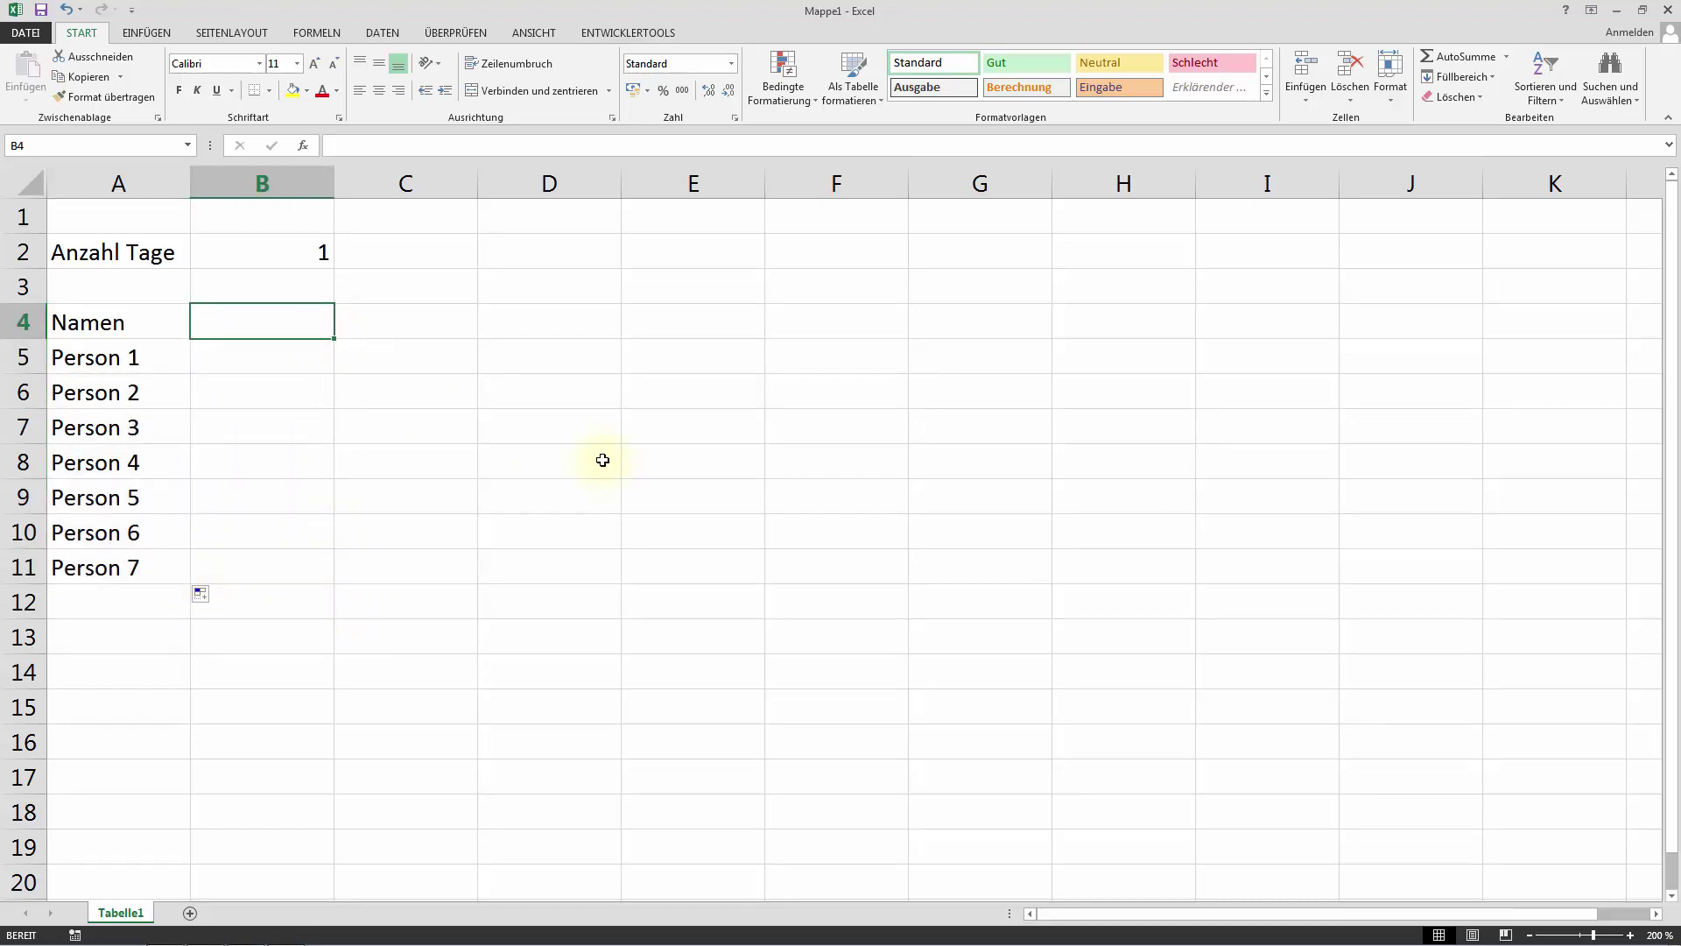
Add the headings Von in B4 and Bis in C4
type("Von")
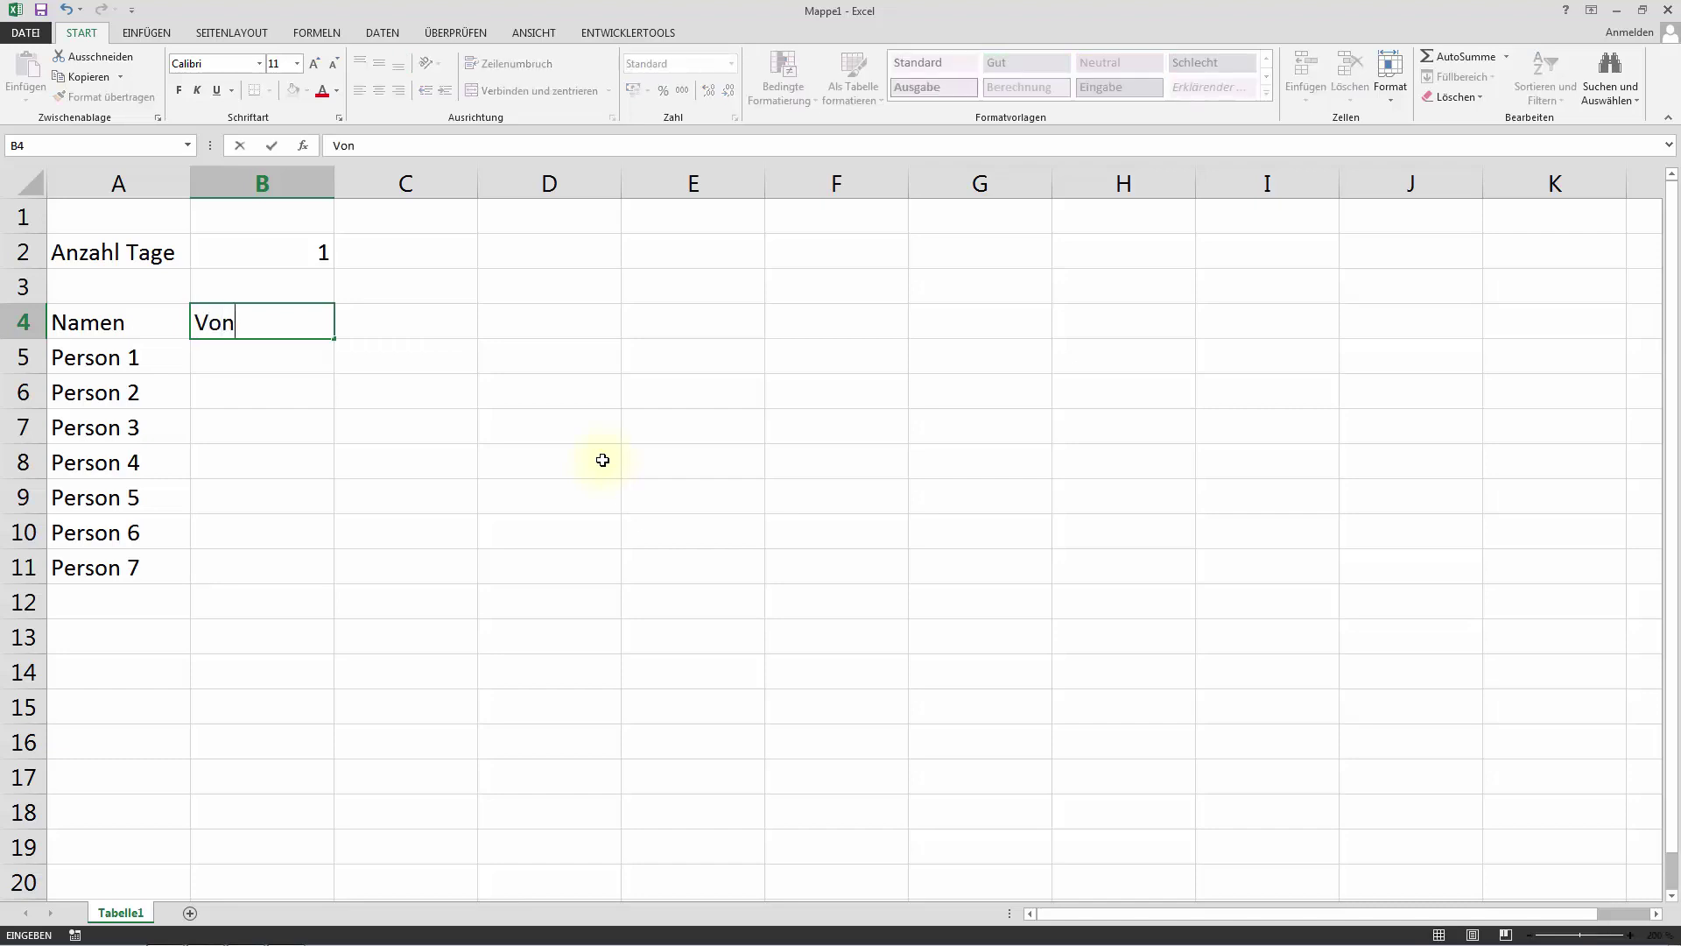
key("Tab")
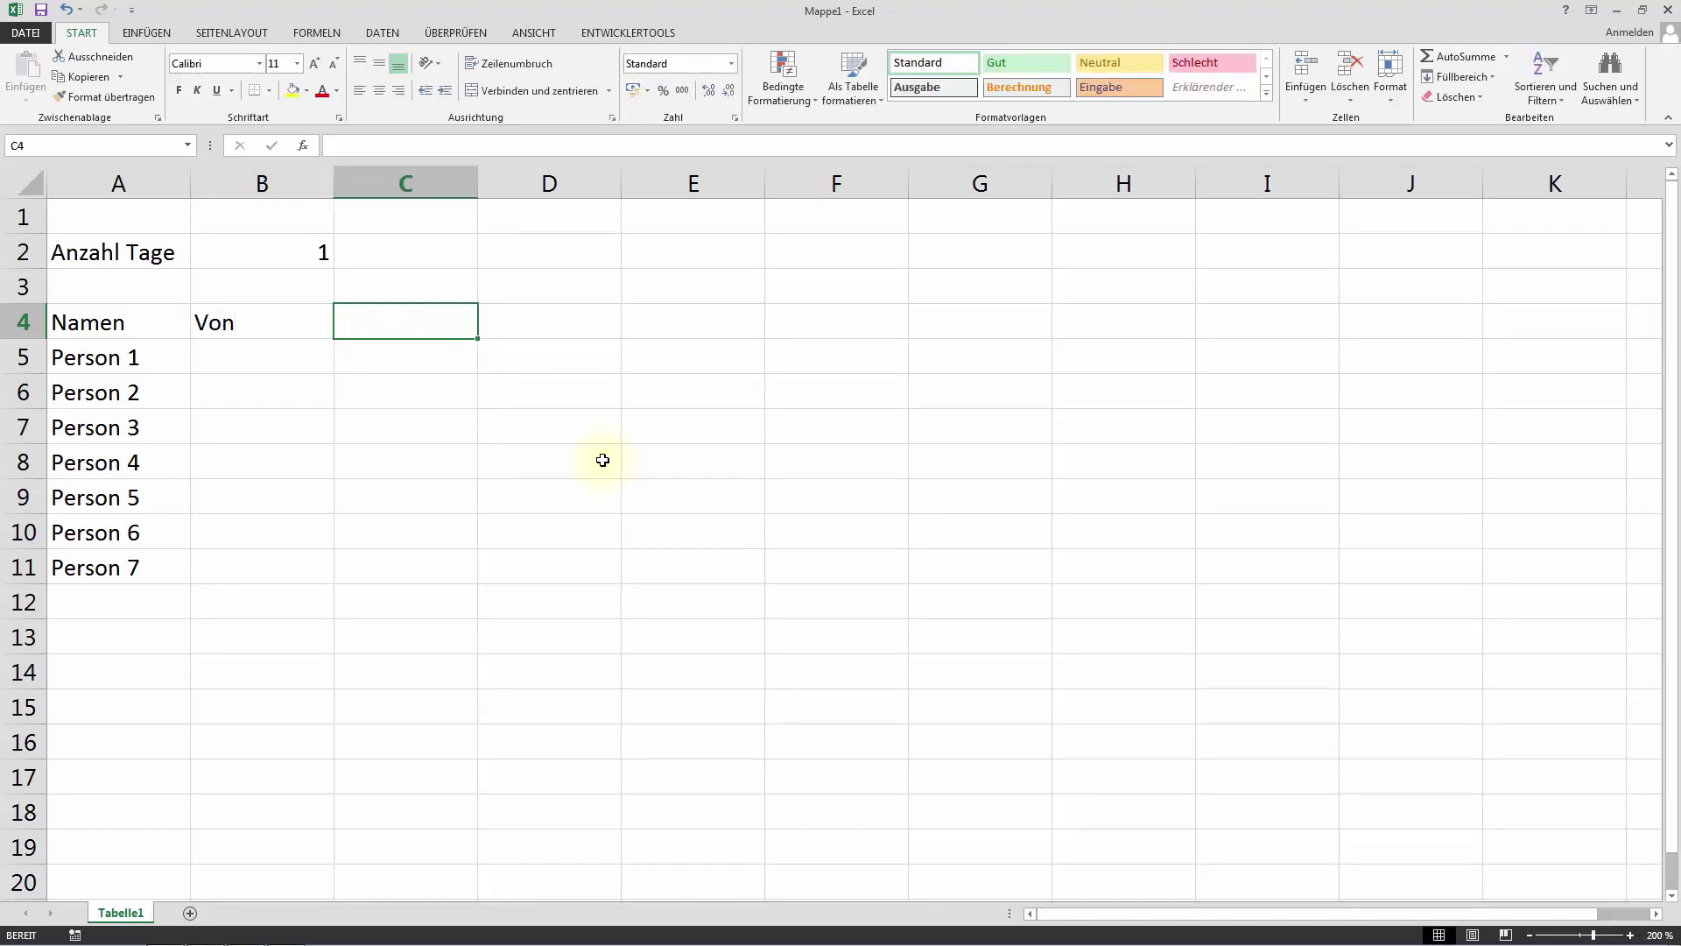
type("Bis")
key("Return")
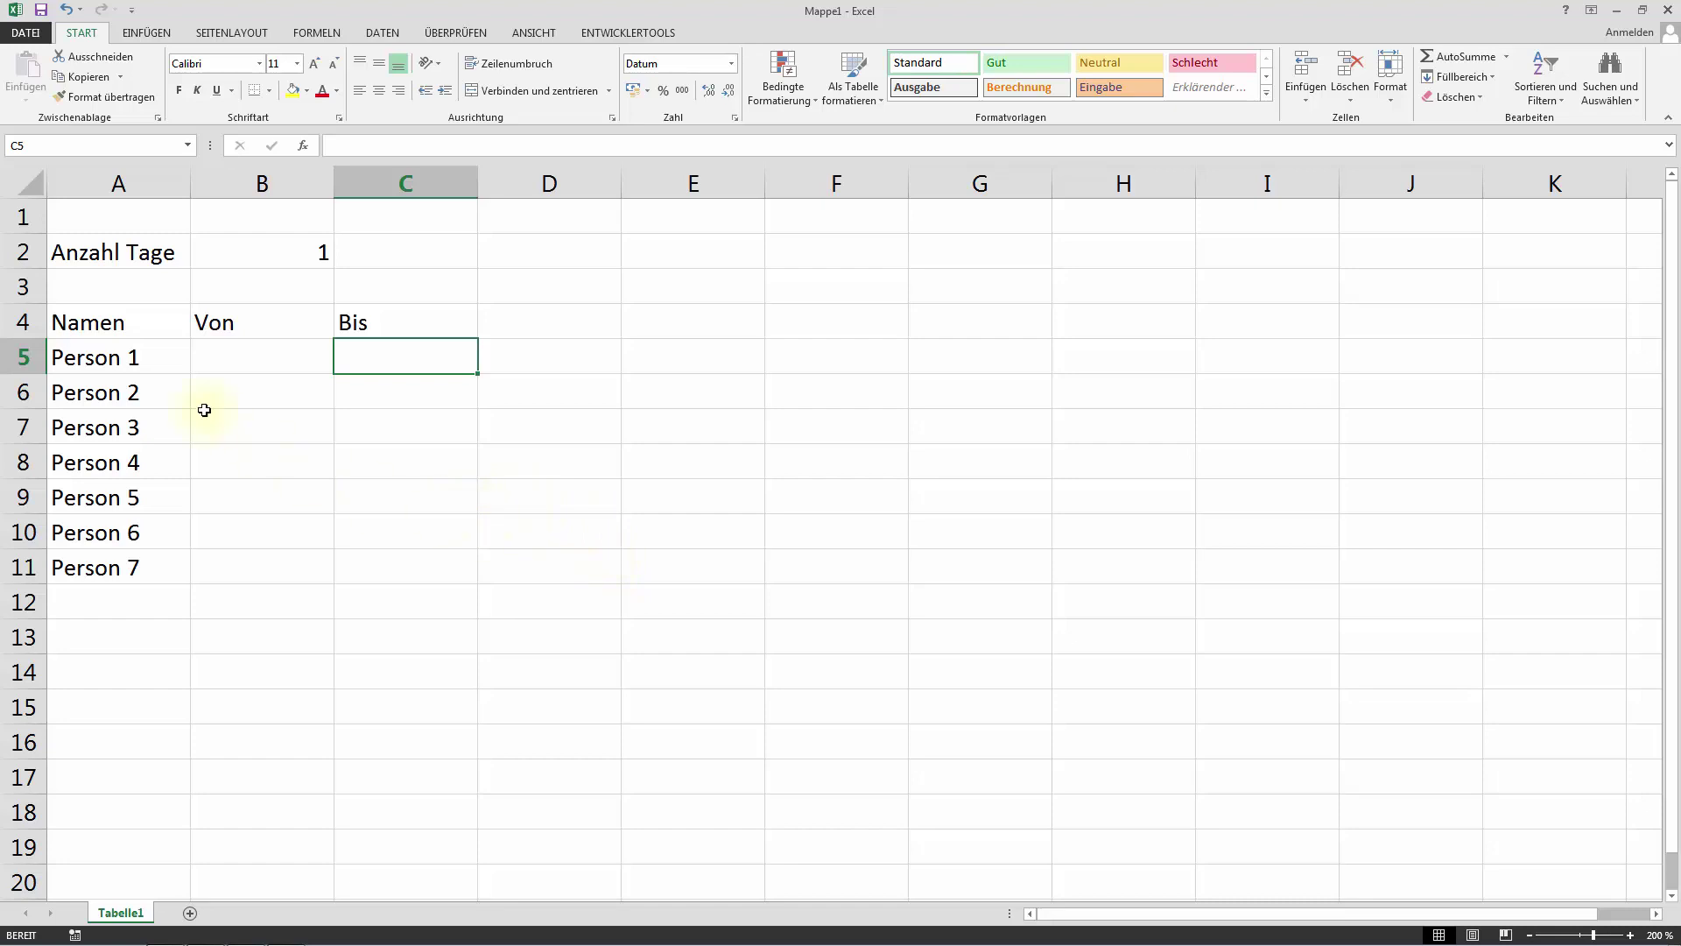
Enter Person 1's start date 01.01.2015 in B5
left_click(210, 352)
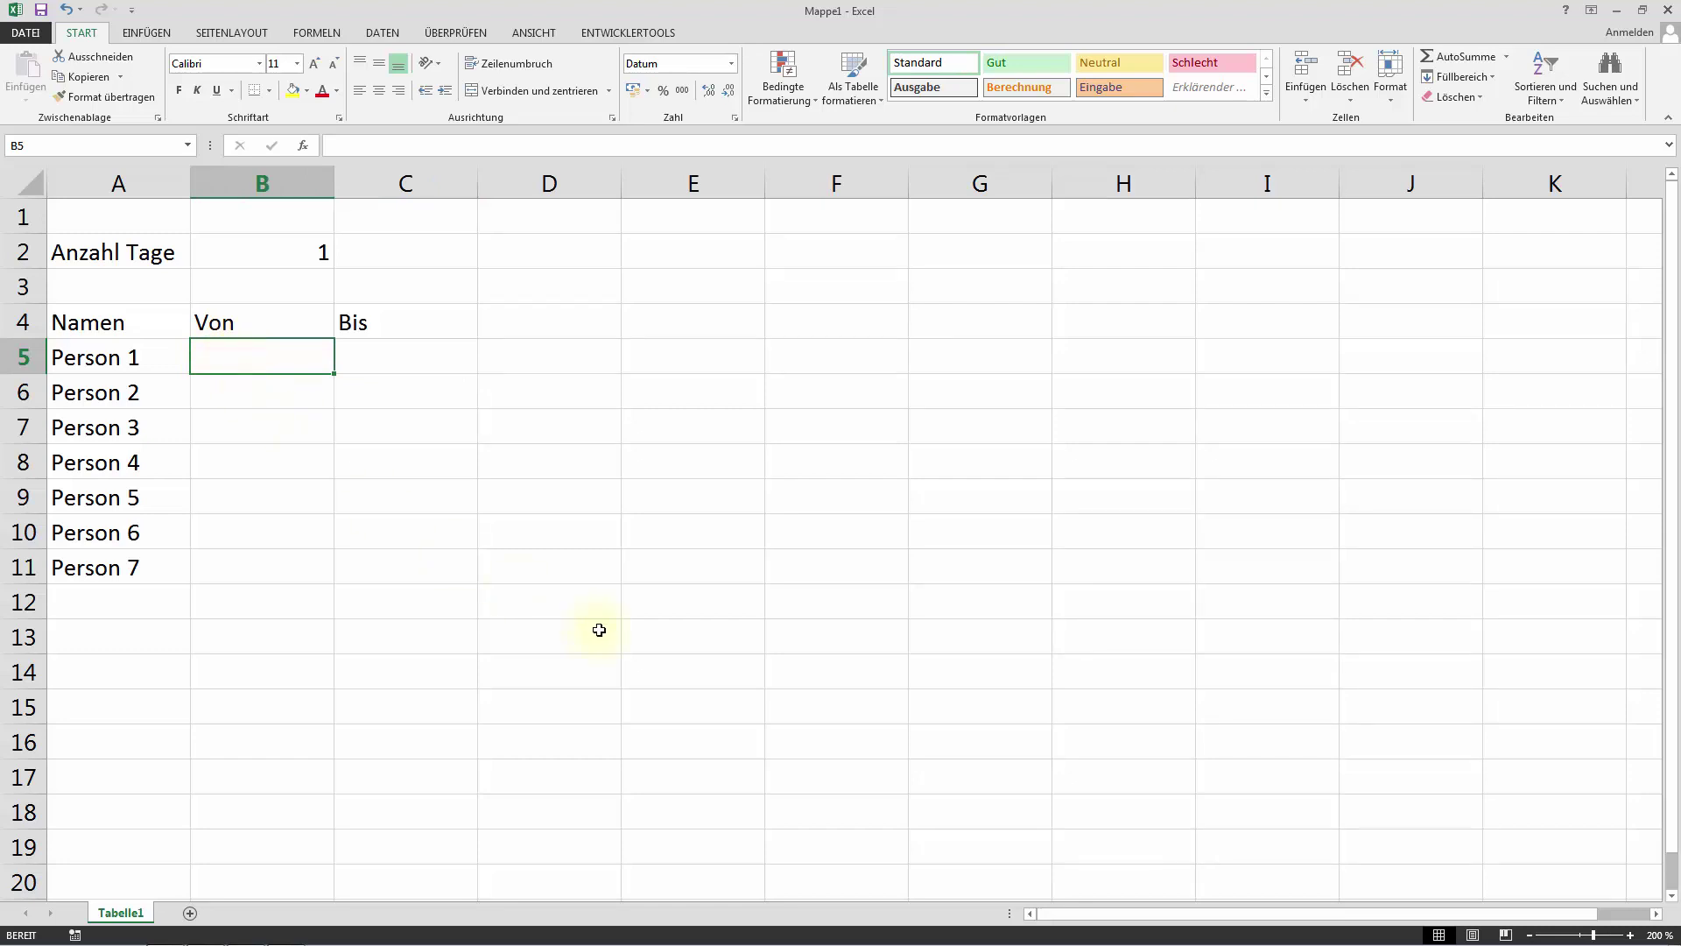
type("01")
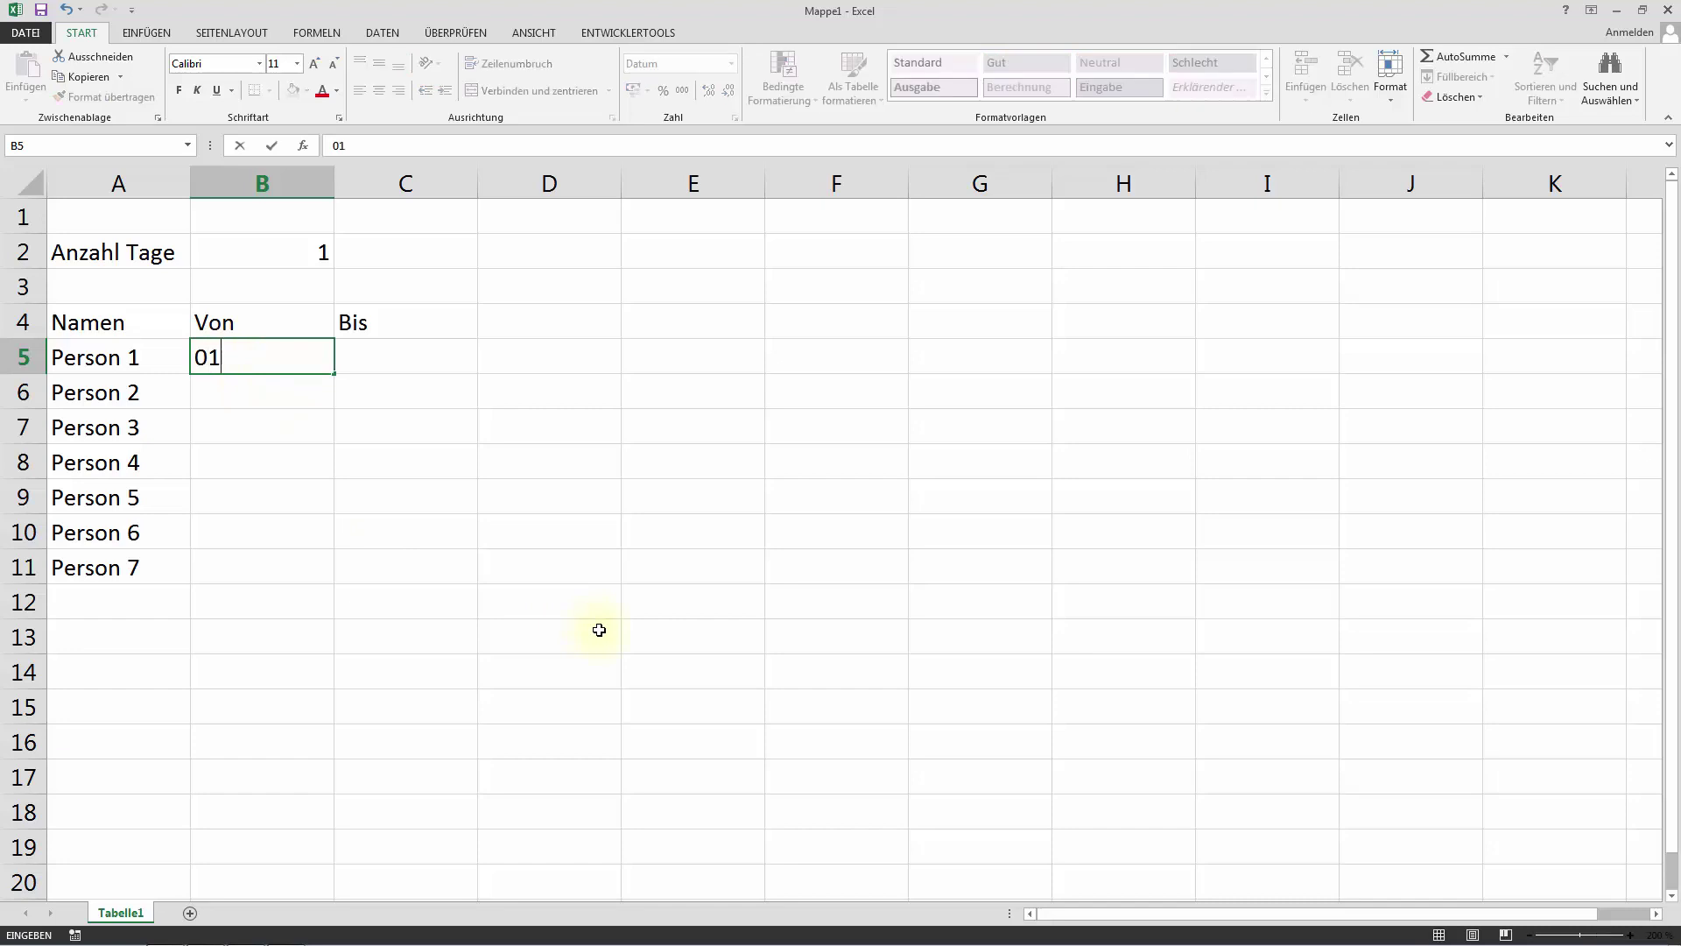
type(".01.2")
type("015")
key("Return")
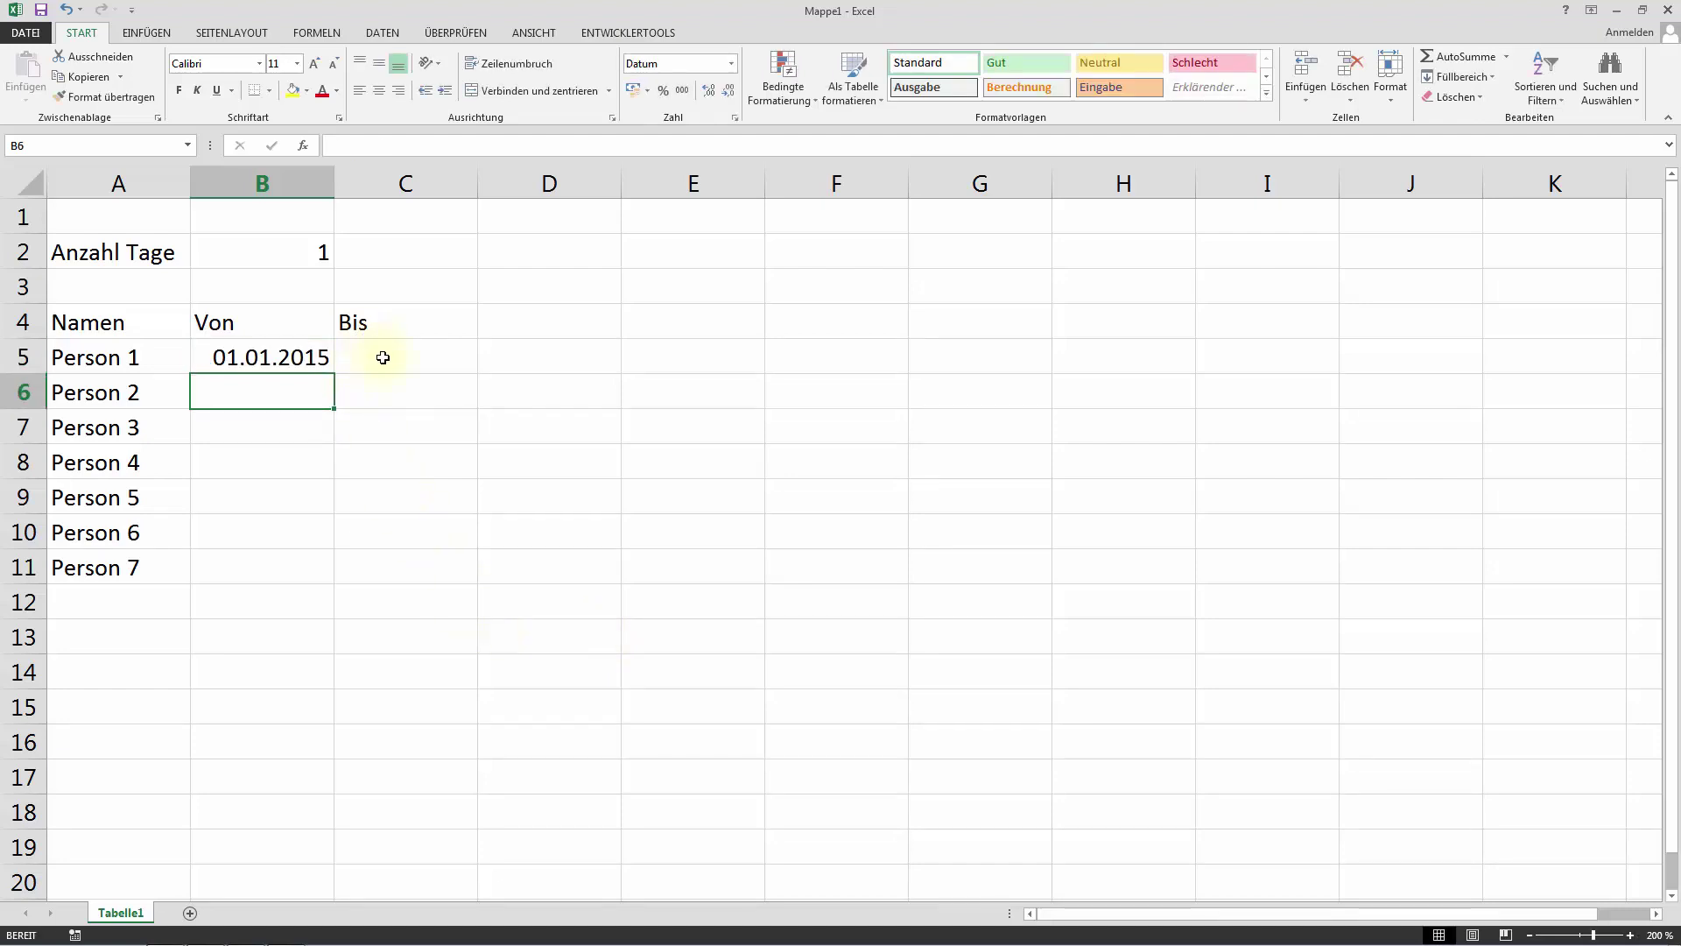
left_click(383, 357)
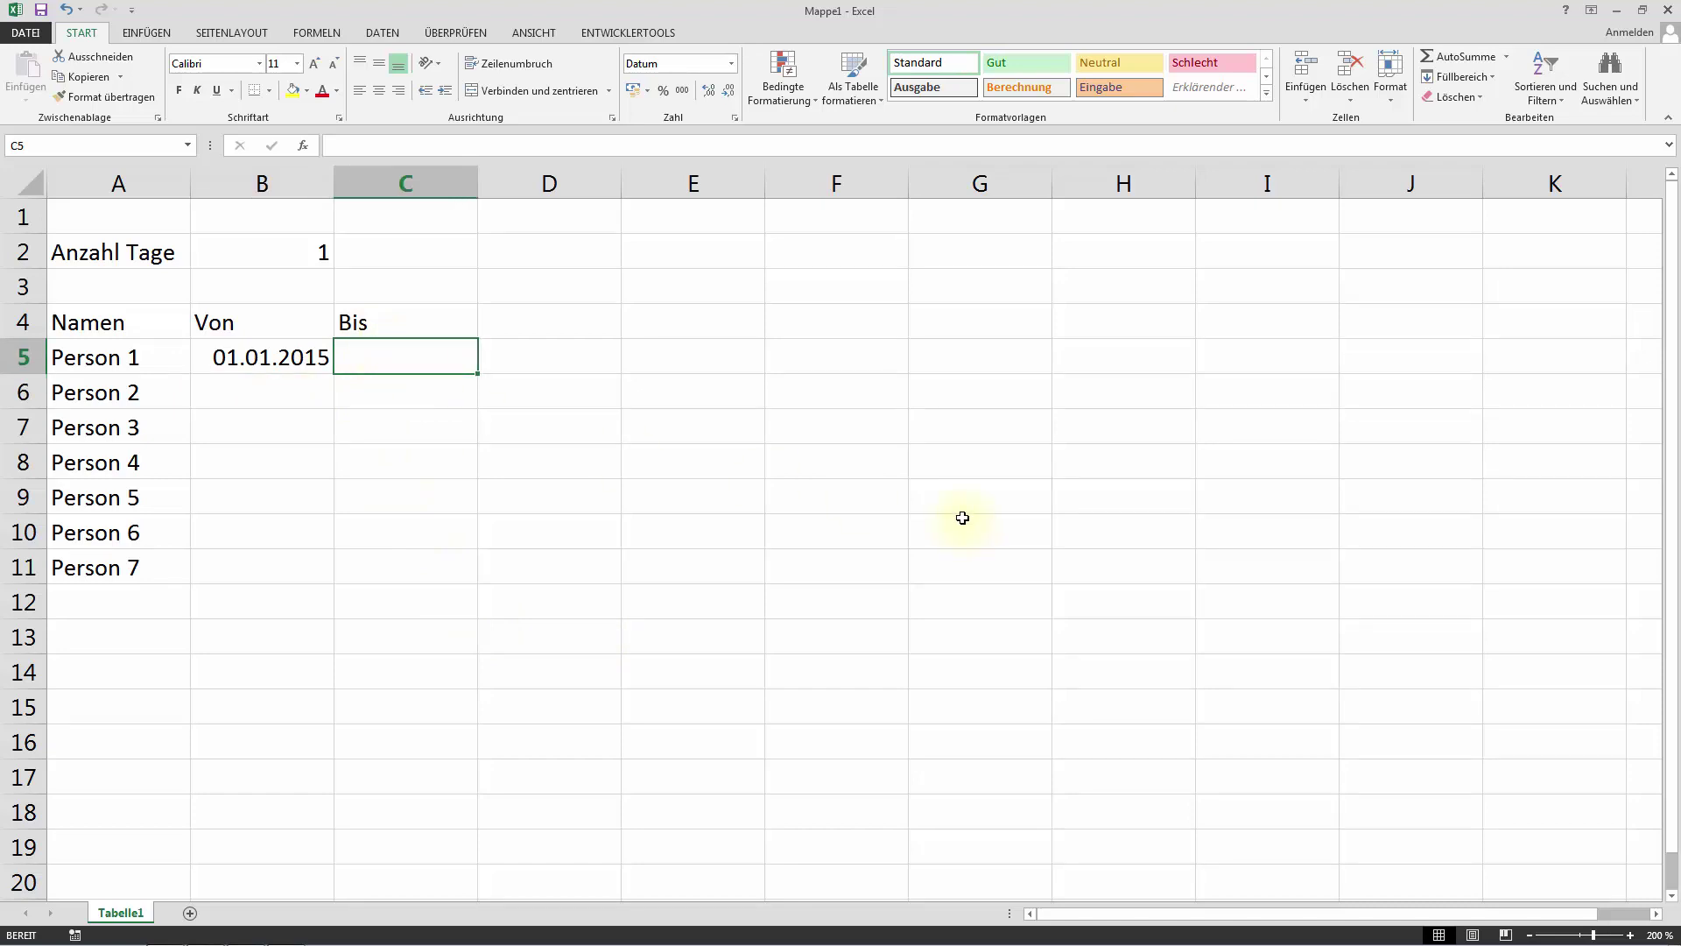
Enter =B5+$B$2-1 in C5 so Person 1's end date shows 01.01.2015
type("=")
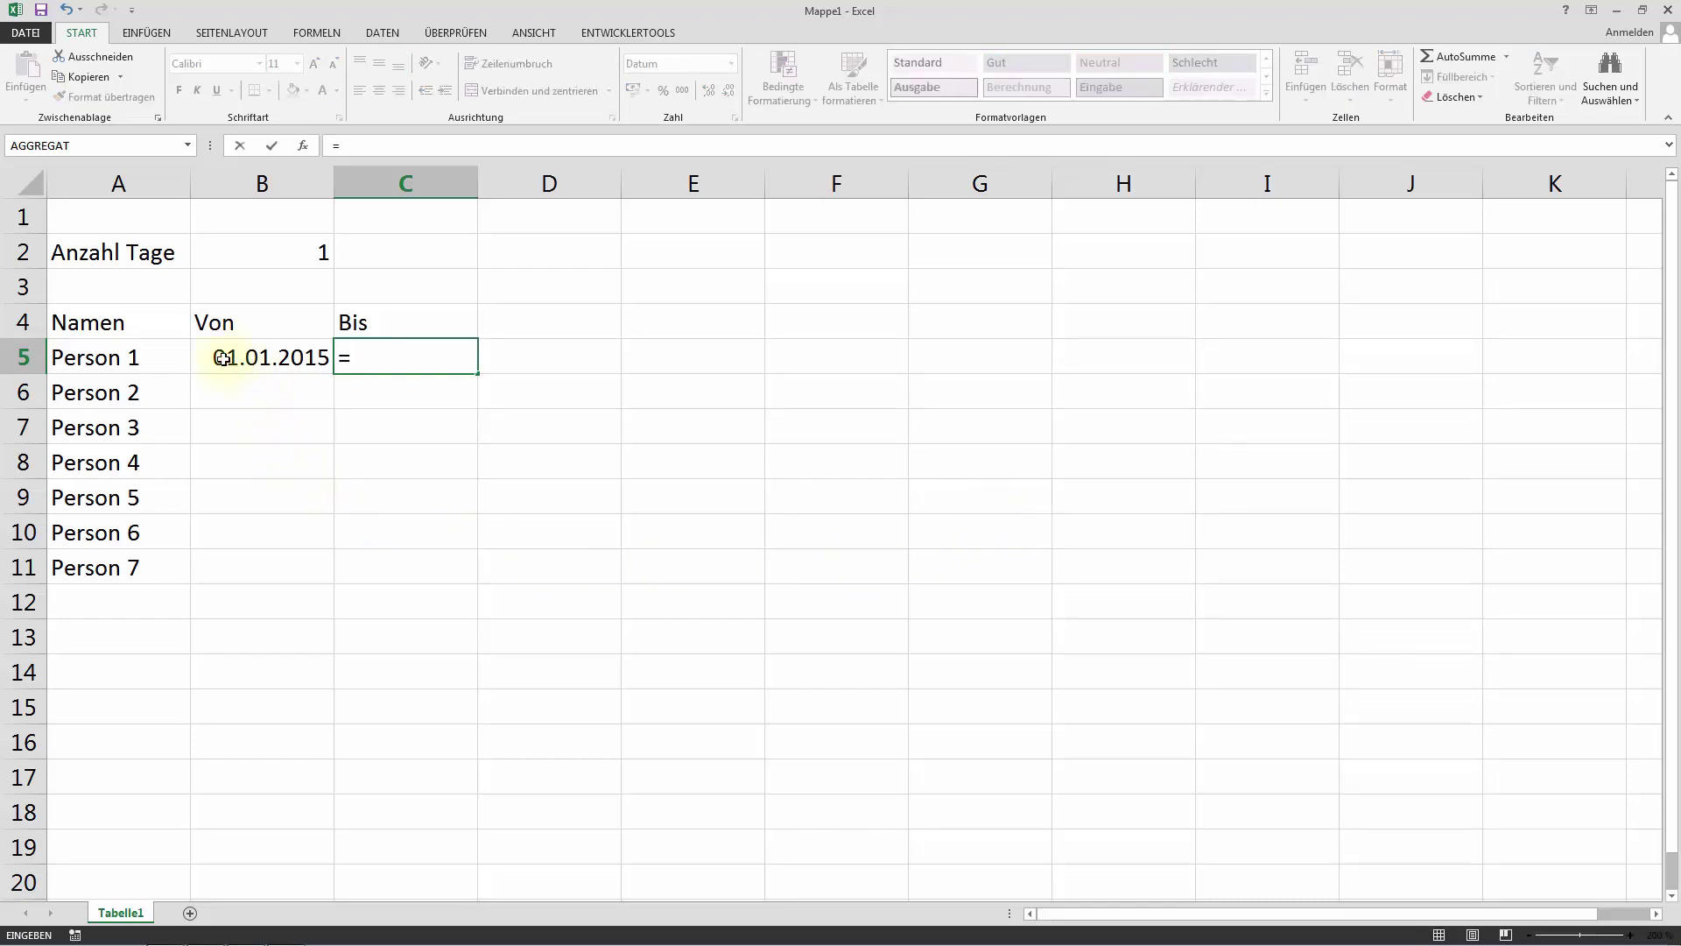
left_click(271, 357)
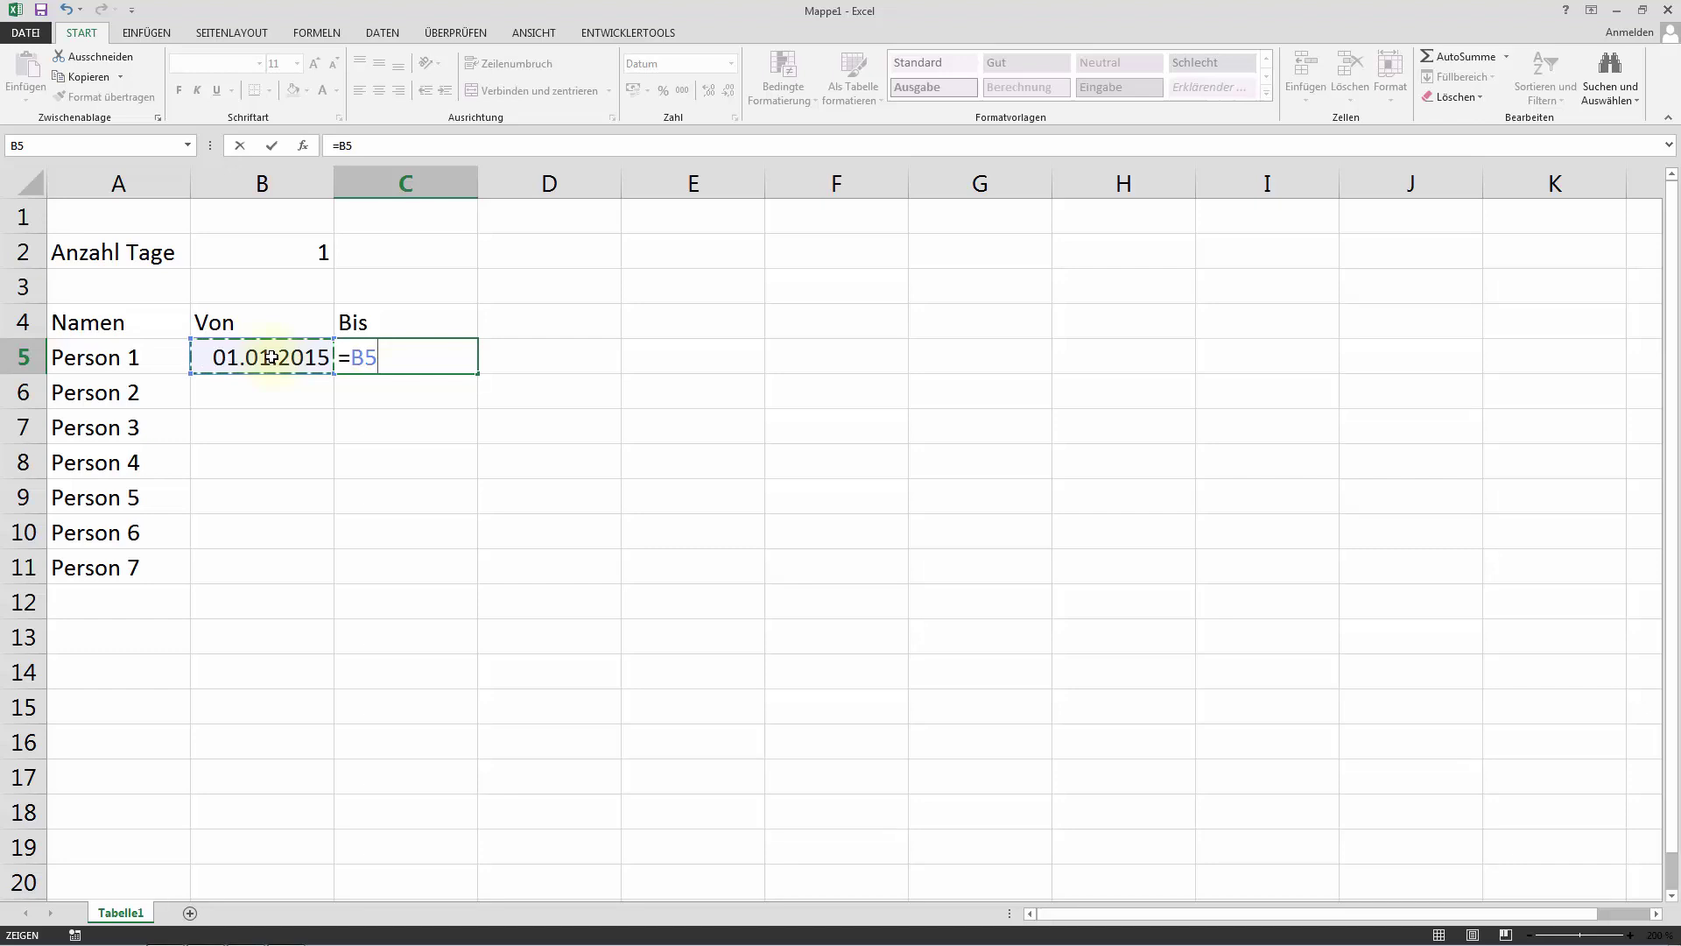
type("+")
left_click(275, 250)
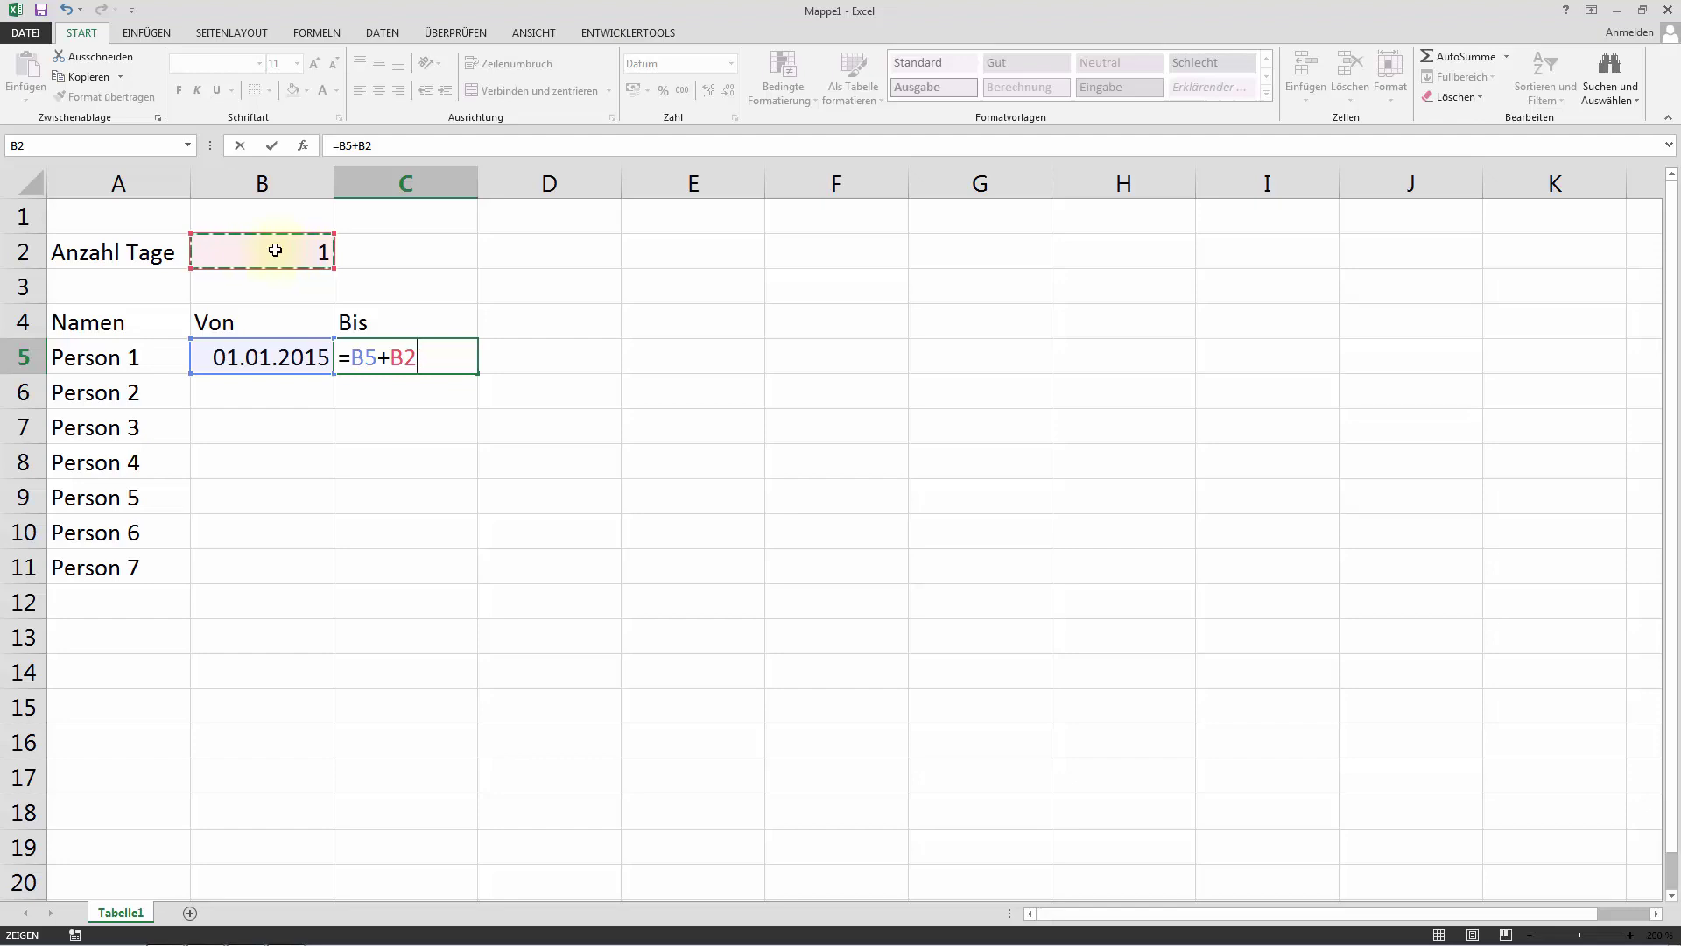
key("F4")
type("-1")
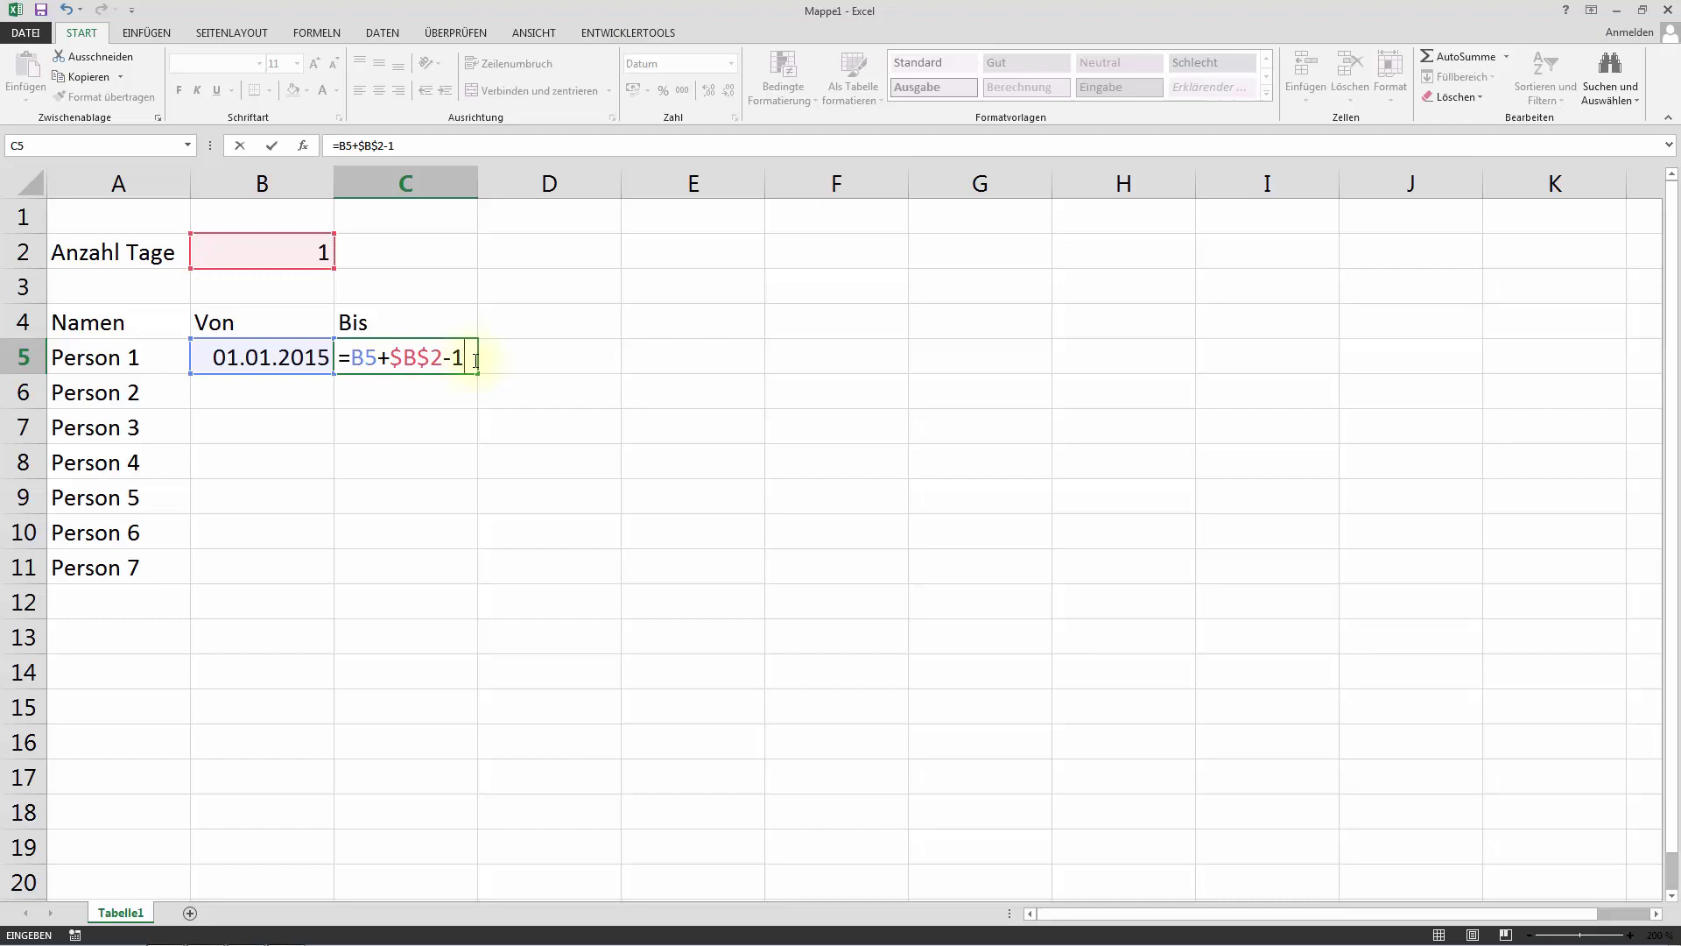
key("Return")
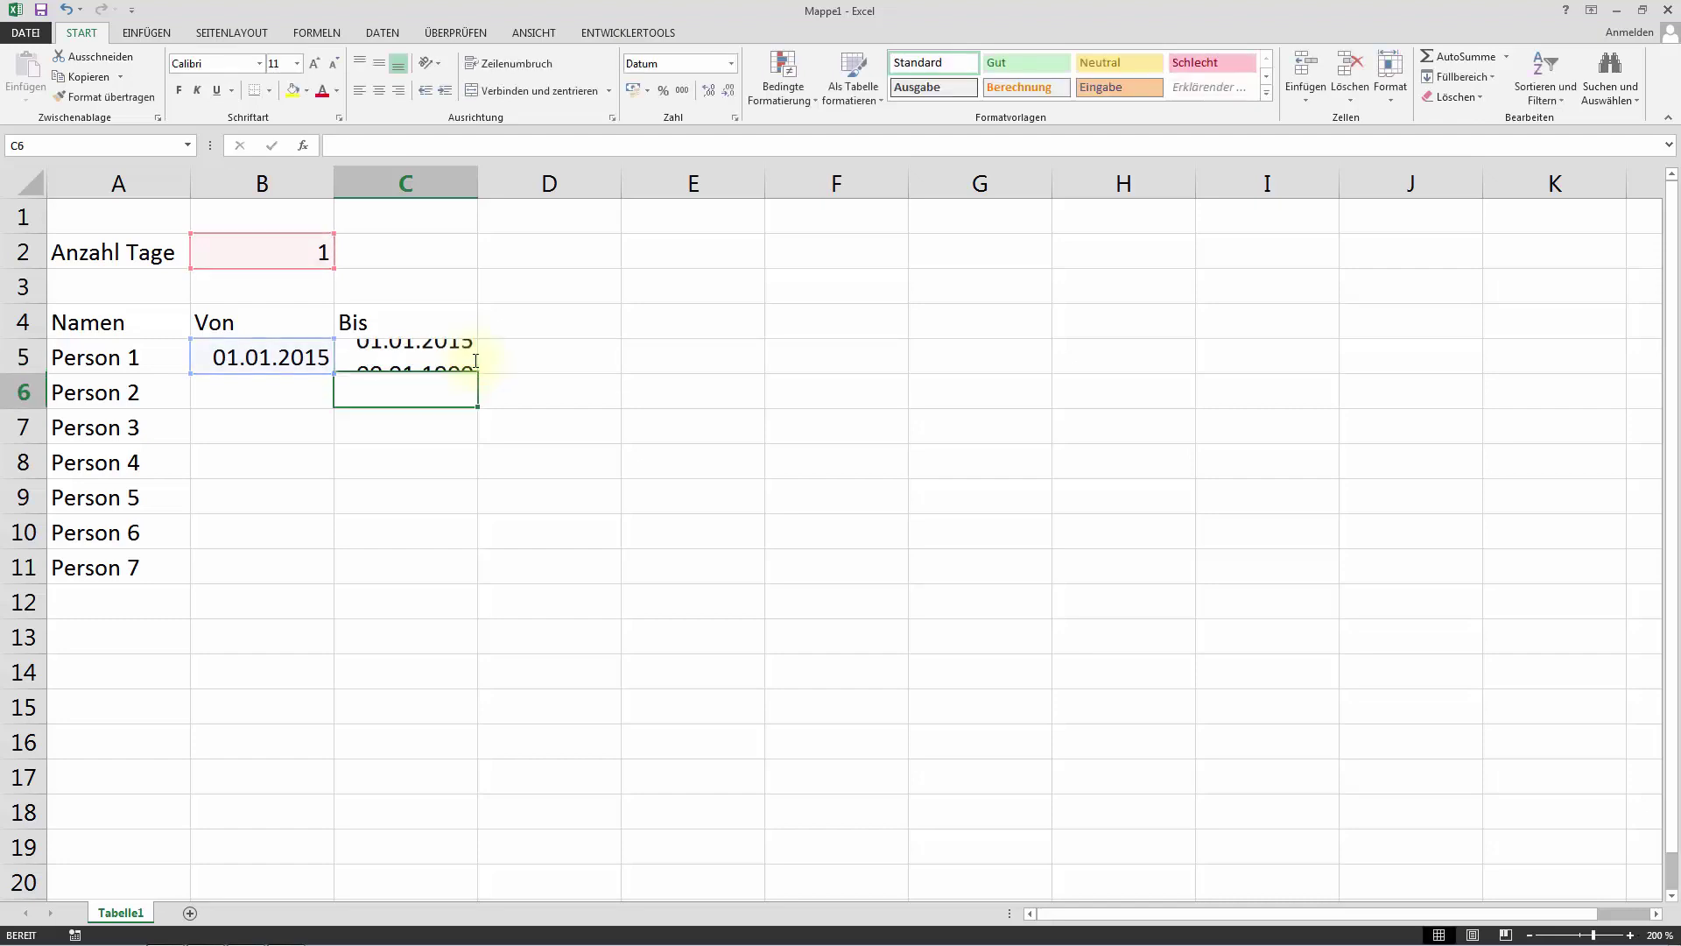
left_click(244, 358)
Enter =C5+1 in B6, giving Person 2 a start date of 02.01.2015
left_click(406, 355)
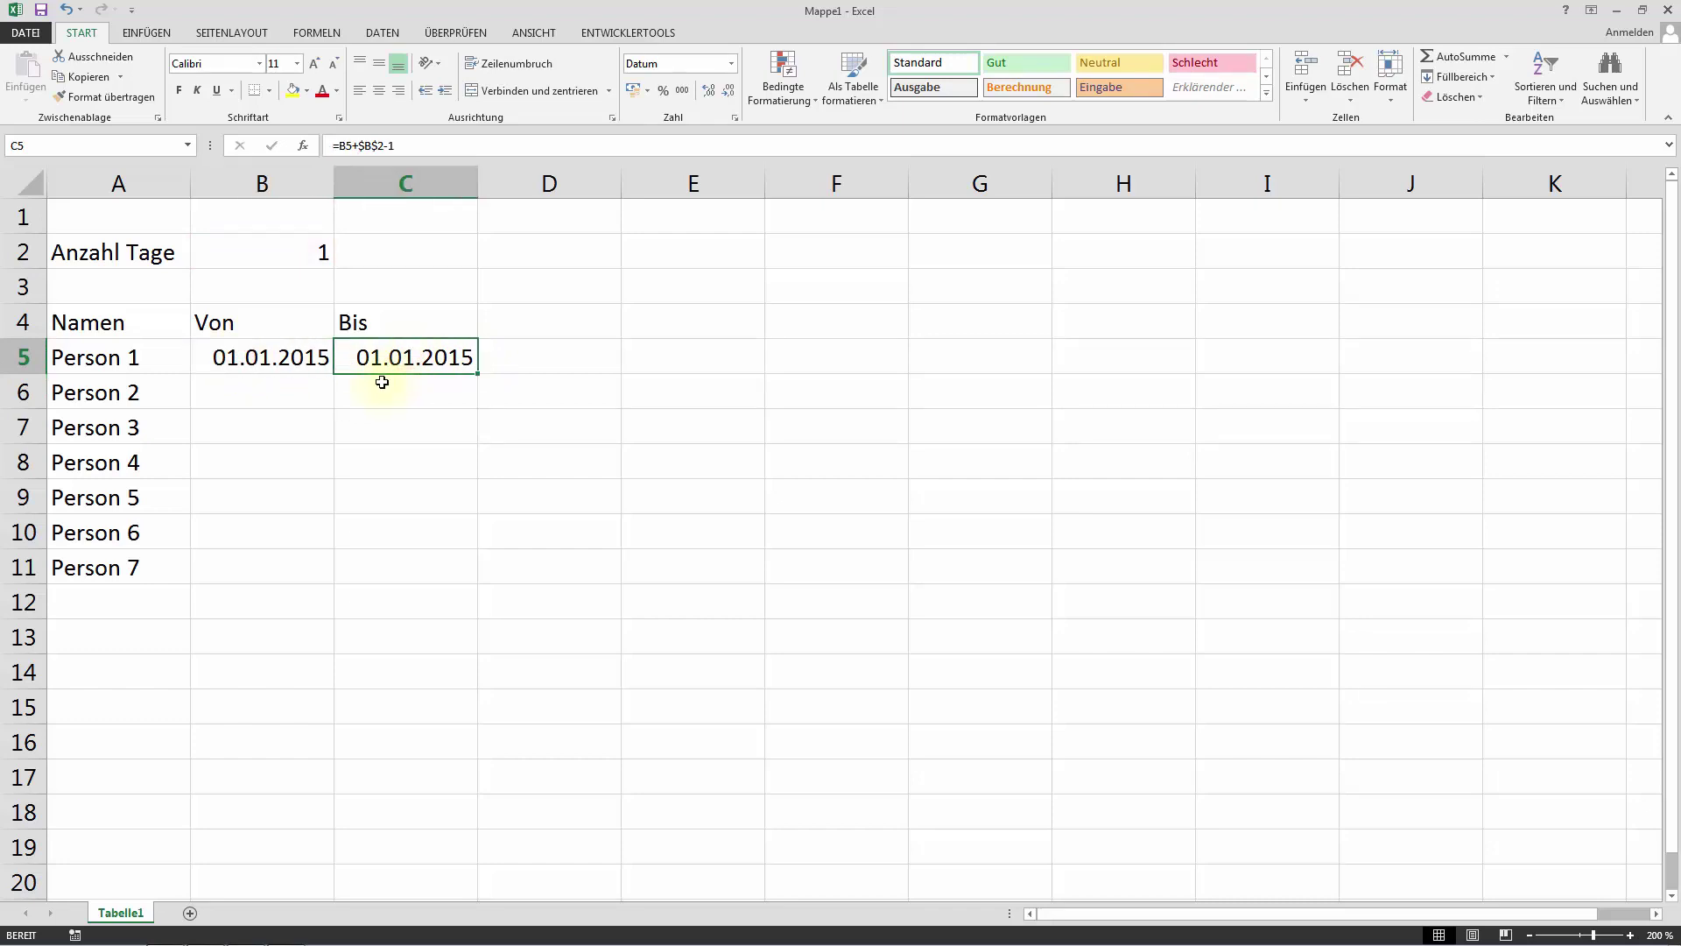
left_click(244, 394)
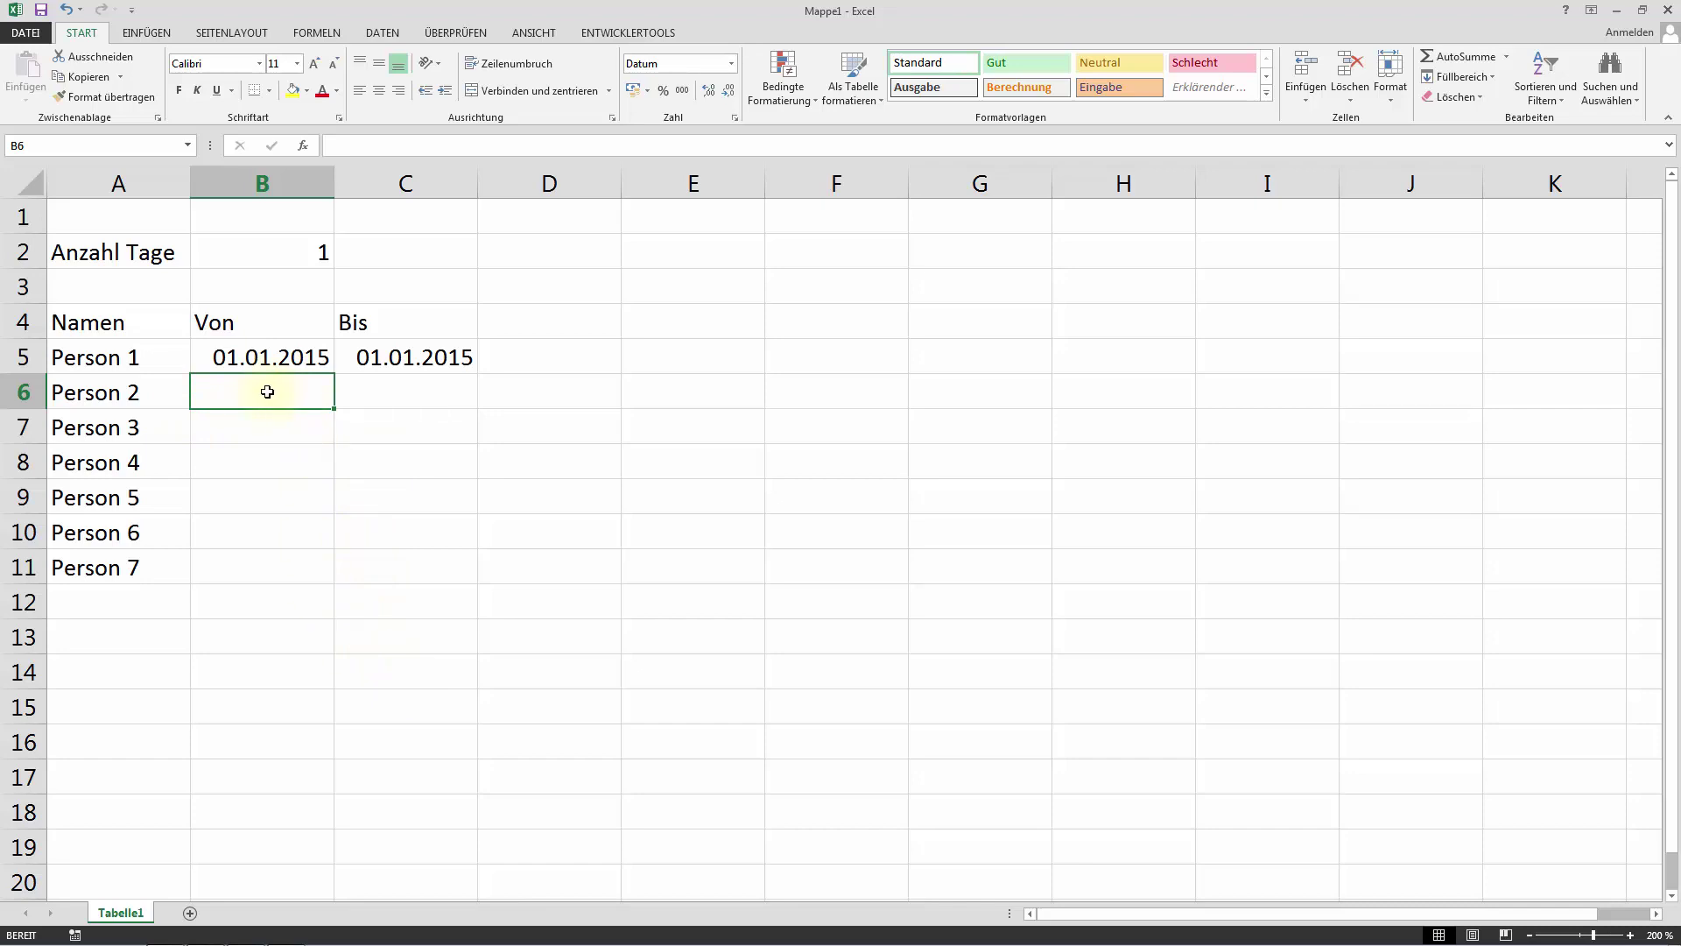
type("=")
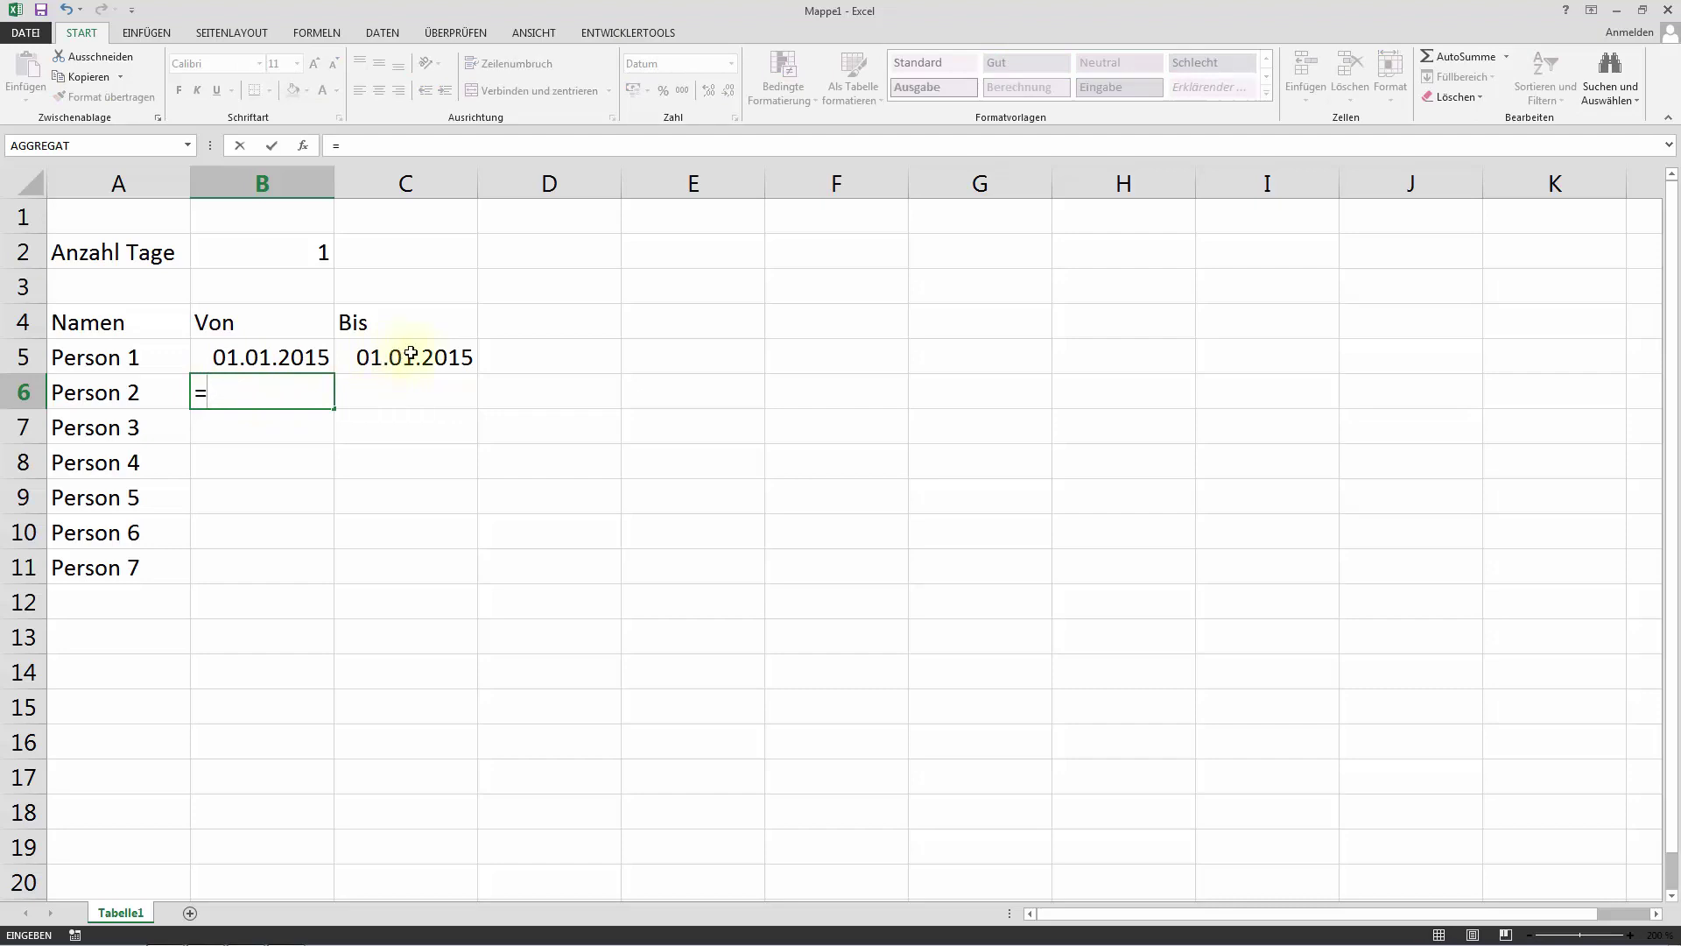
left_click(411, 354)
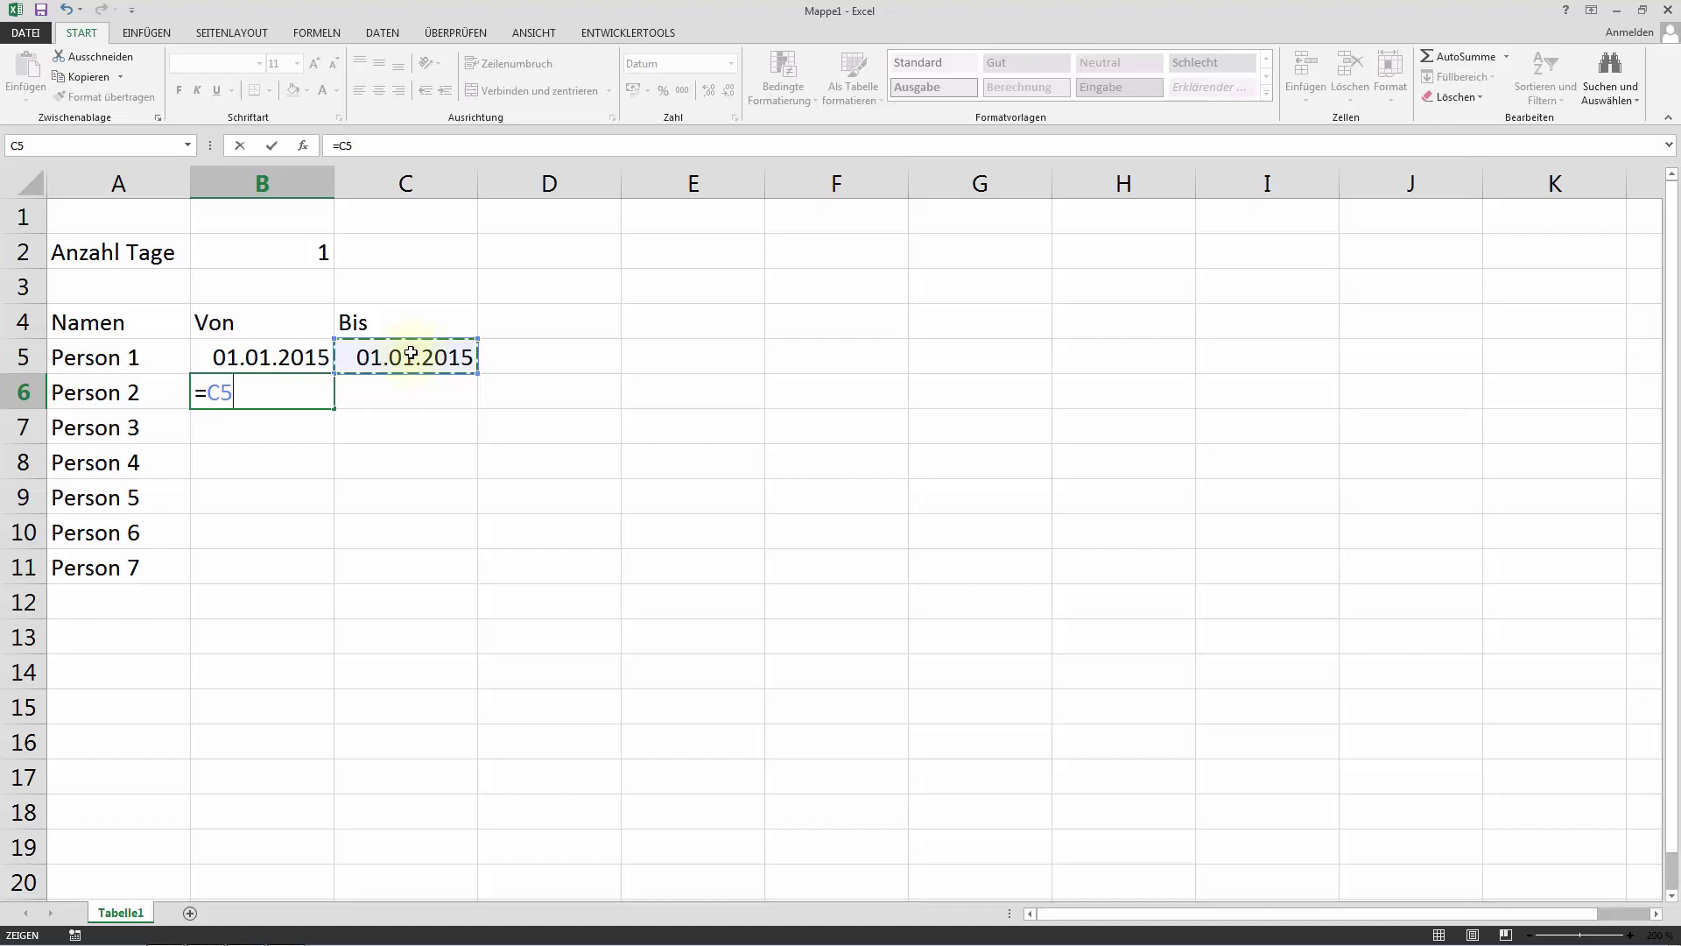
type("+")
type("1")
key("Return")
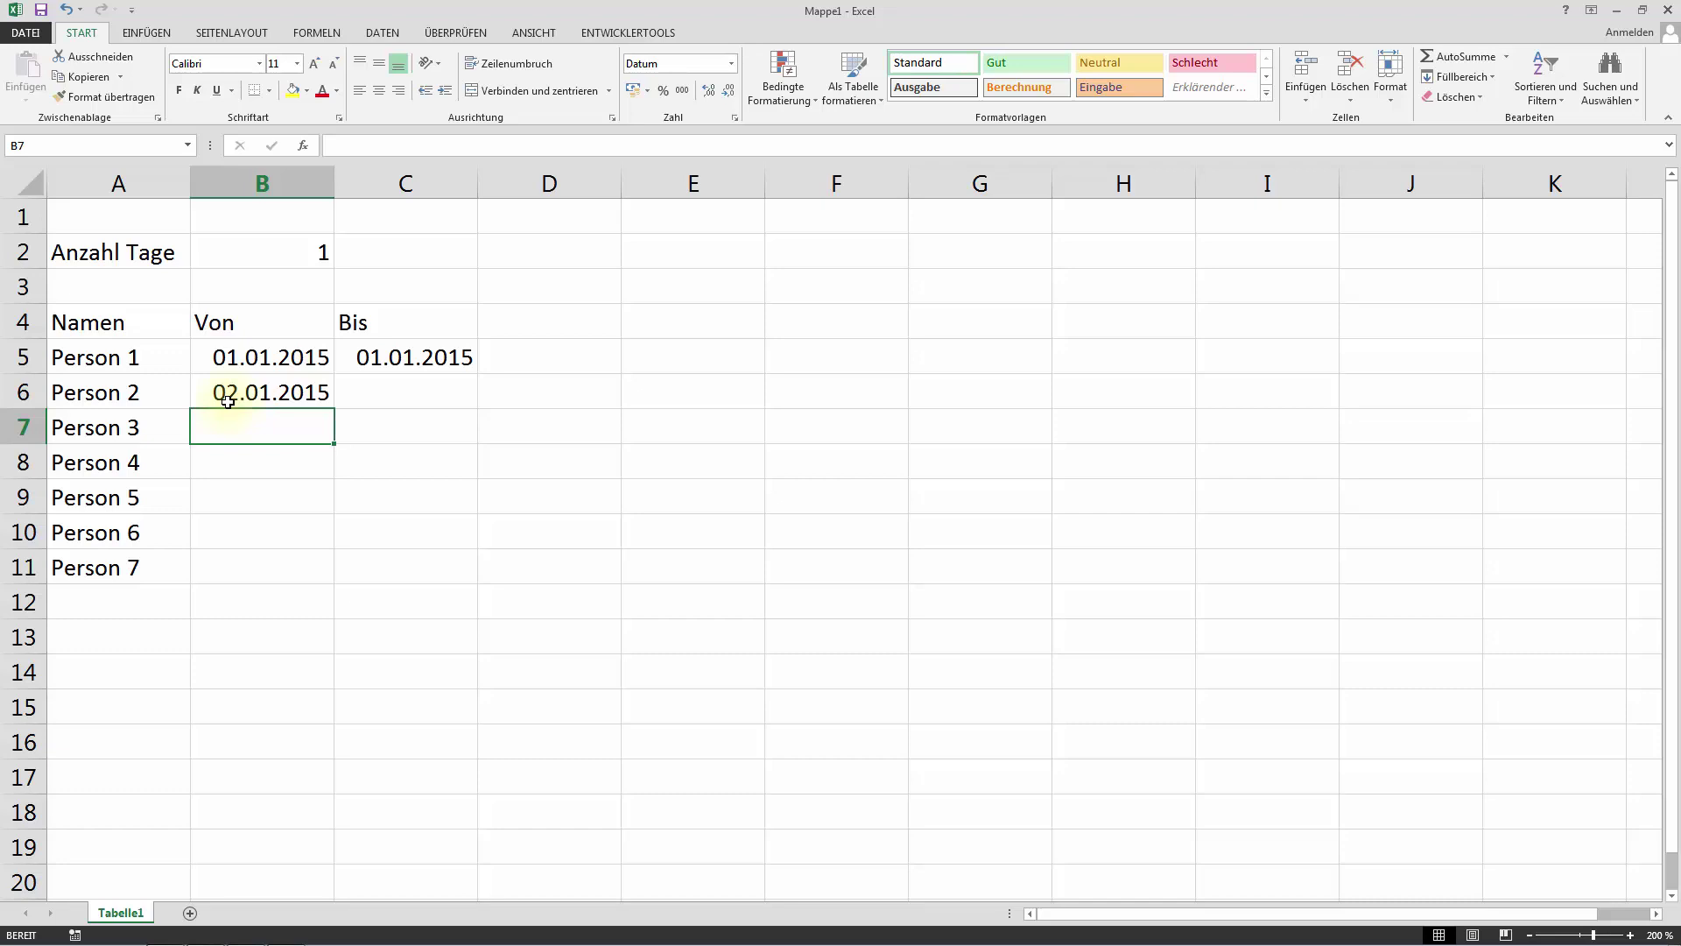
Fill the Von formula down B6:B11 and the Bis formula down C5:C11
left_click(226, 395)
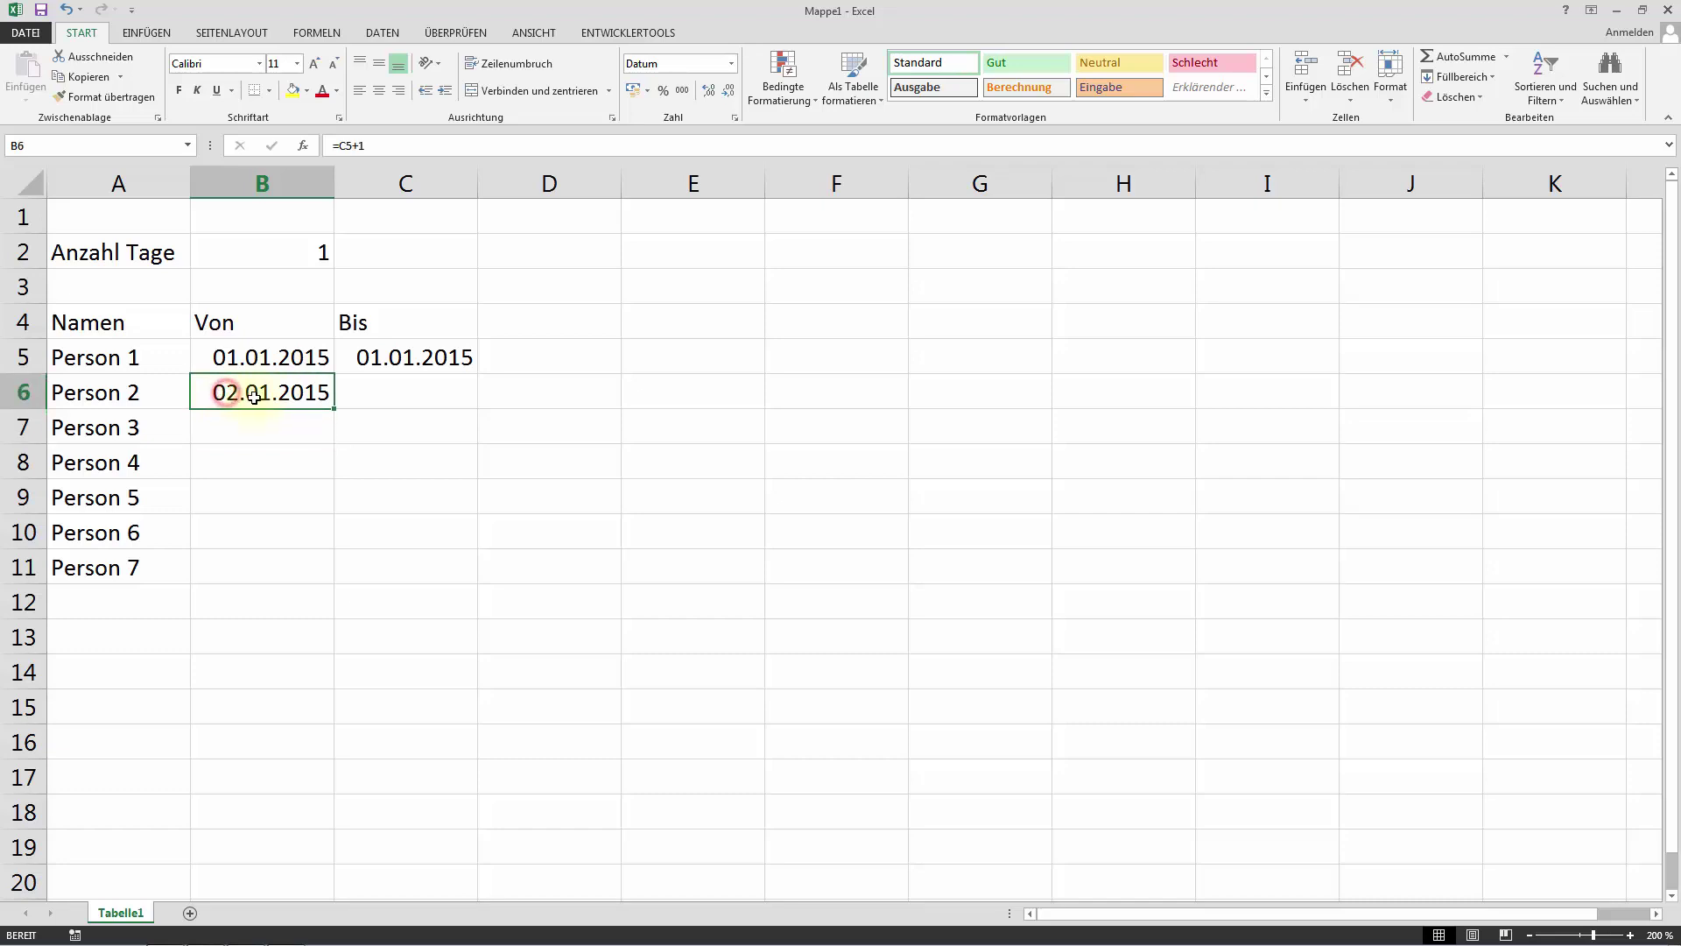
left_click_drag(337, 408, 330, 581)
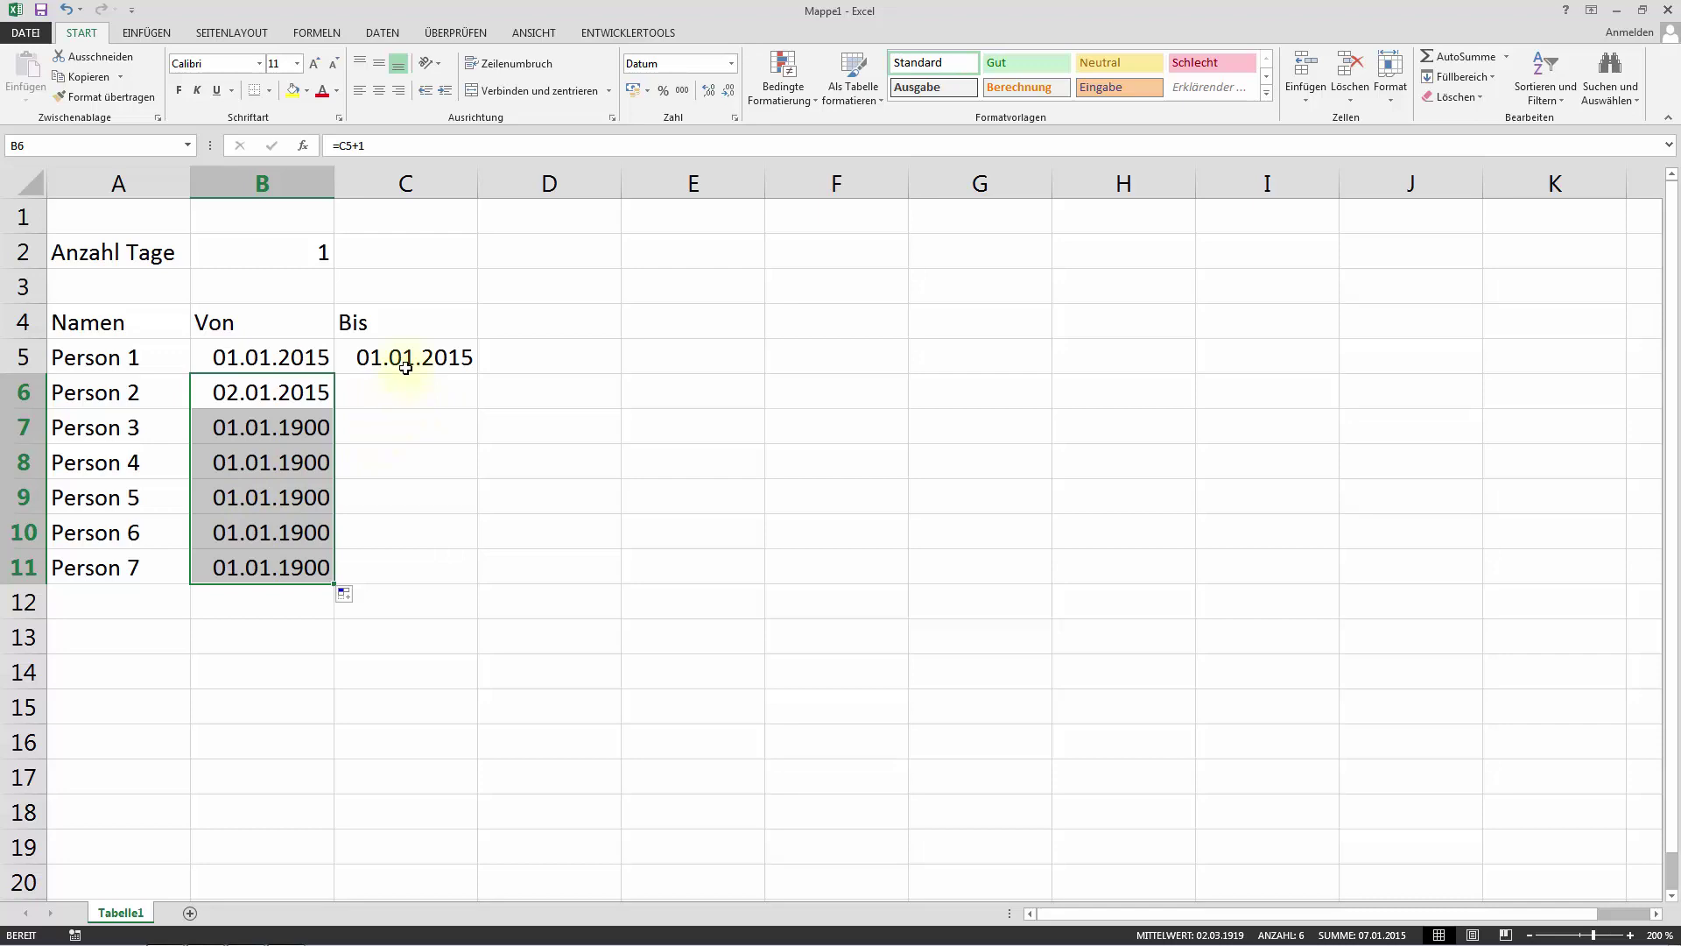
left_click(403, 356)
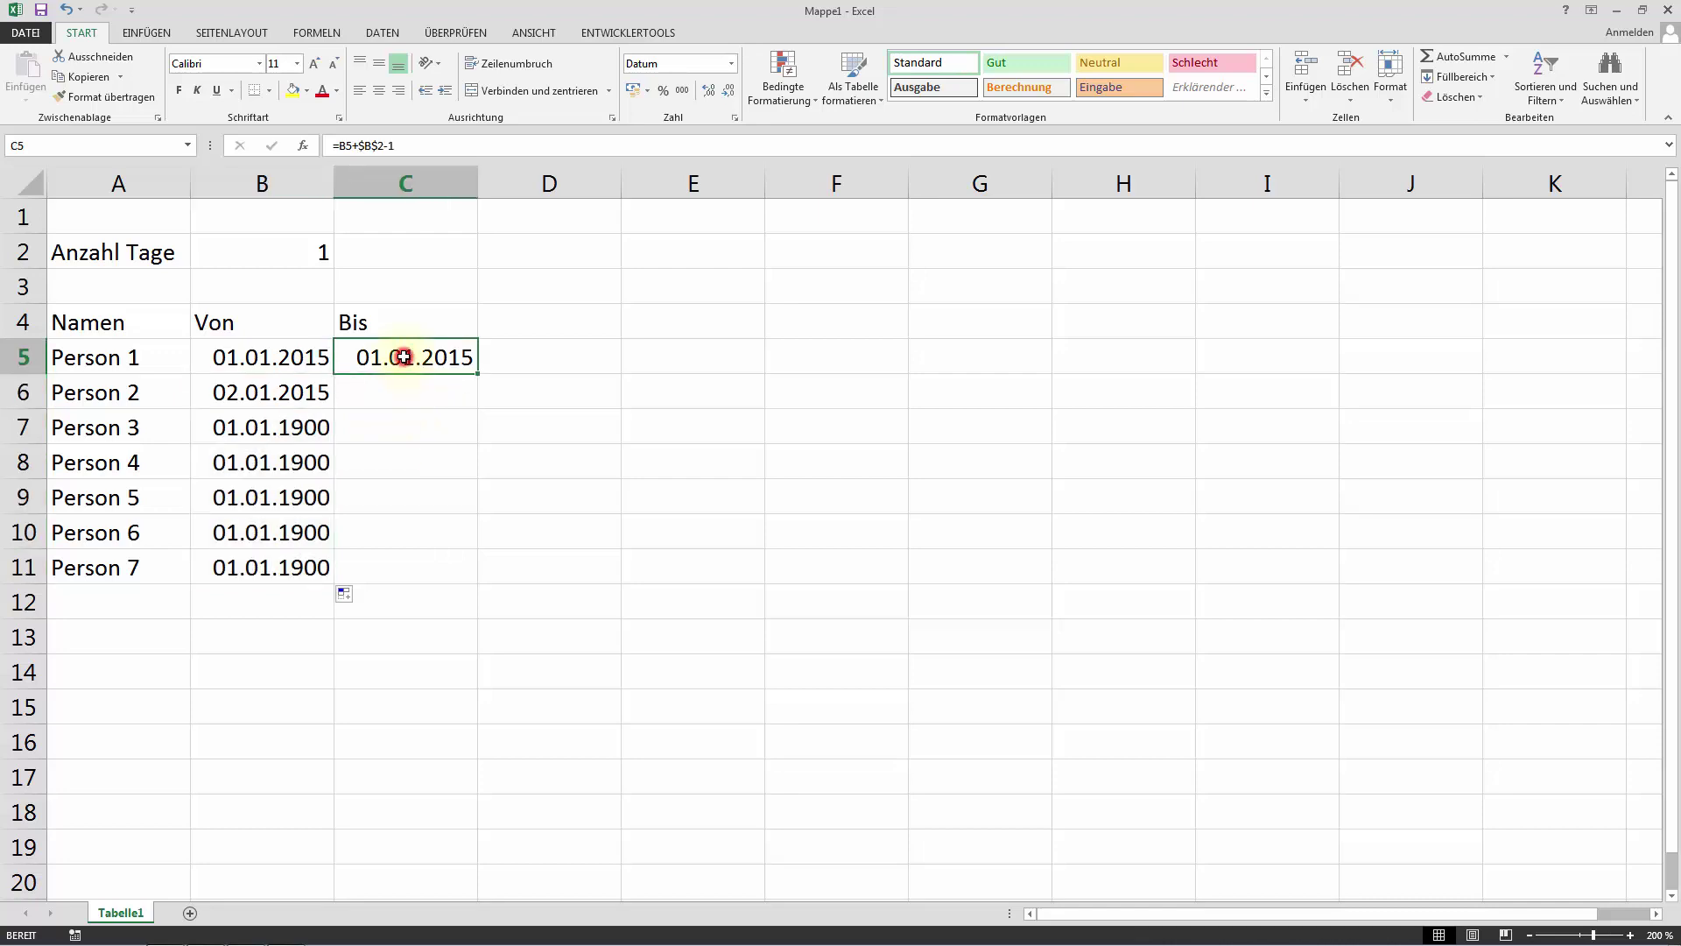
left_click_drag(477, 376, 472, 582)
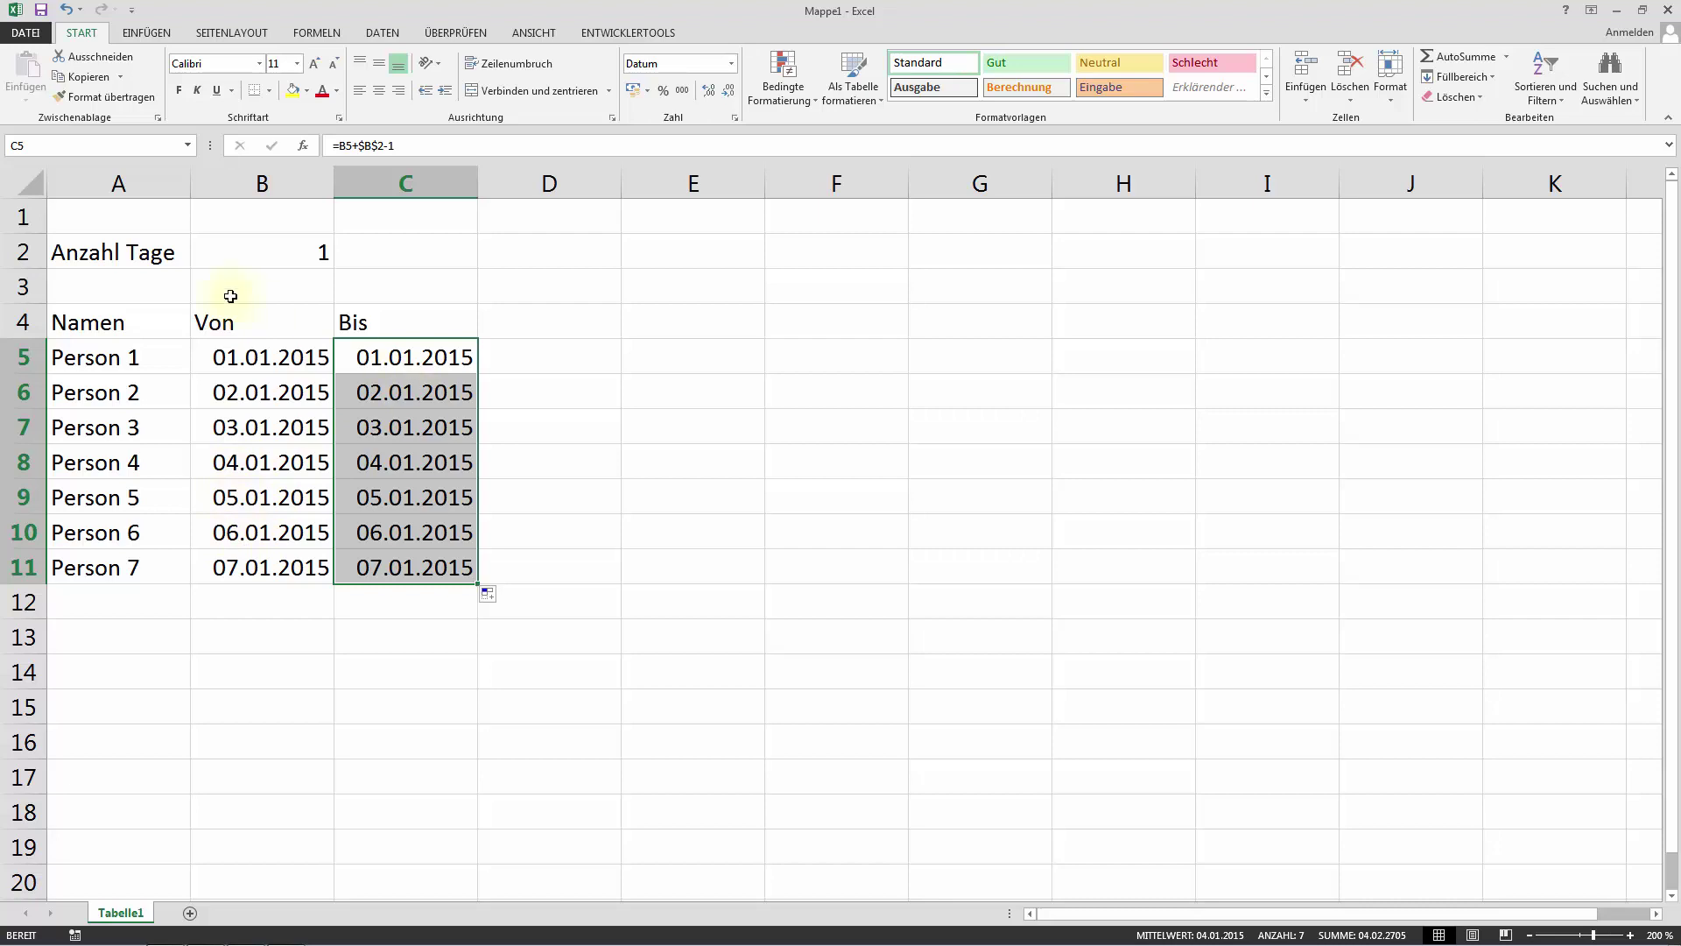
left_click(269, 250)
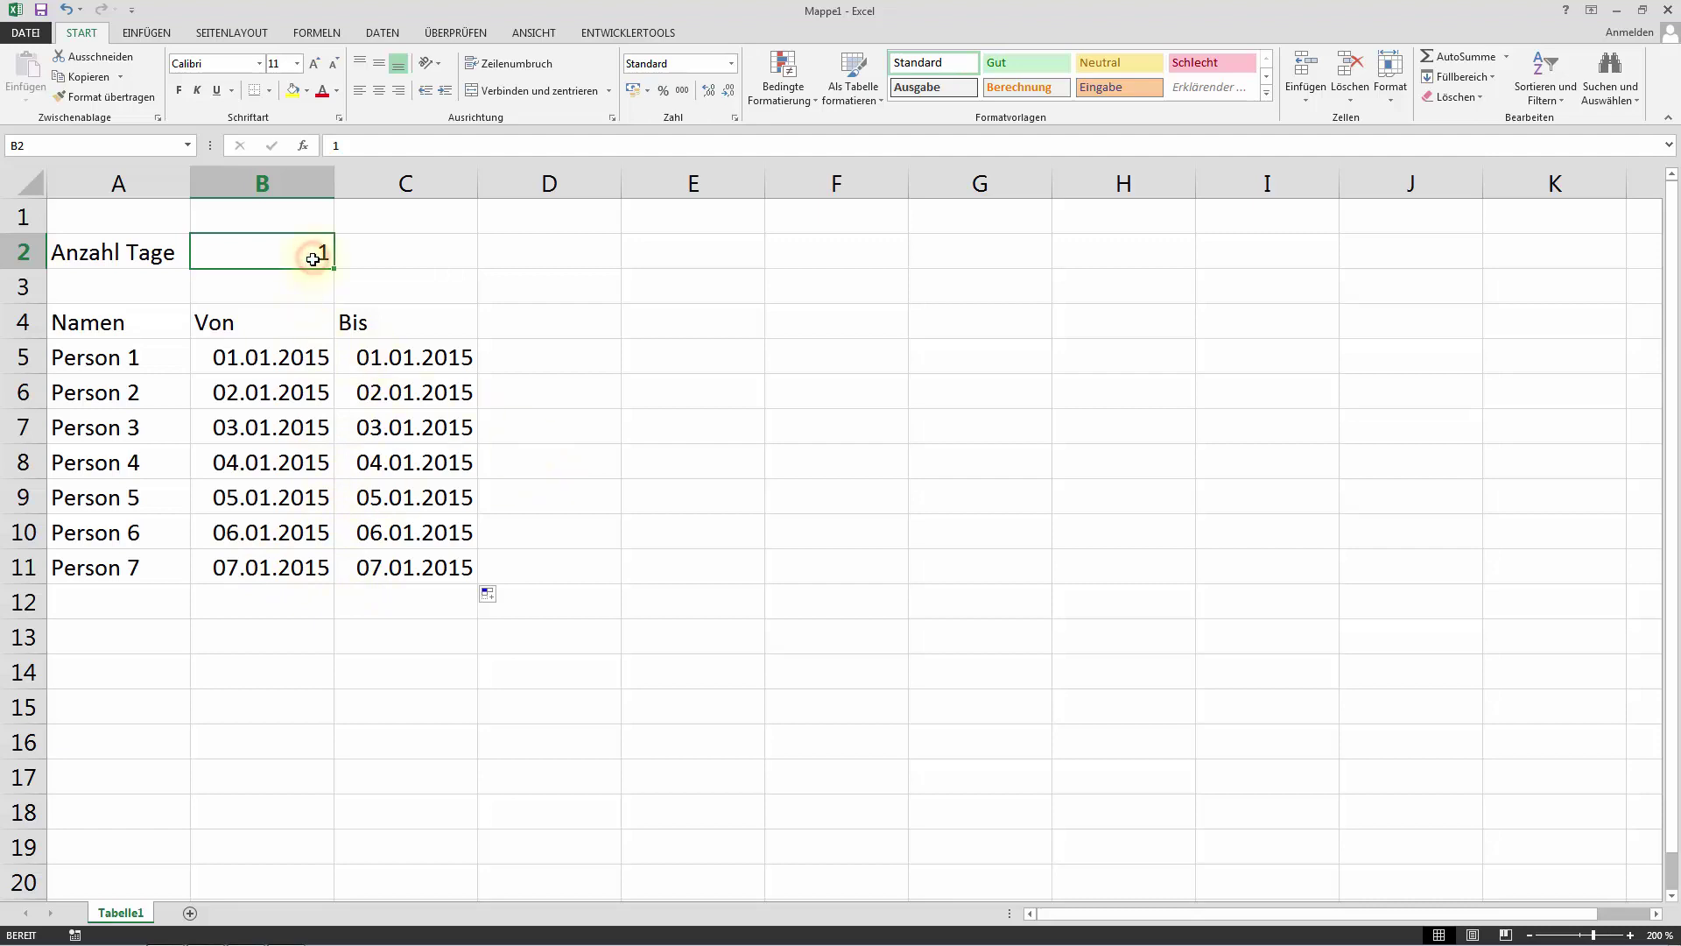
Change Anzahl Tage in B2 to 14 and narrow column D into a thin spacer
type("2")
key("Return")
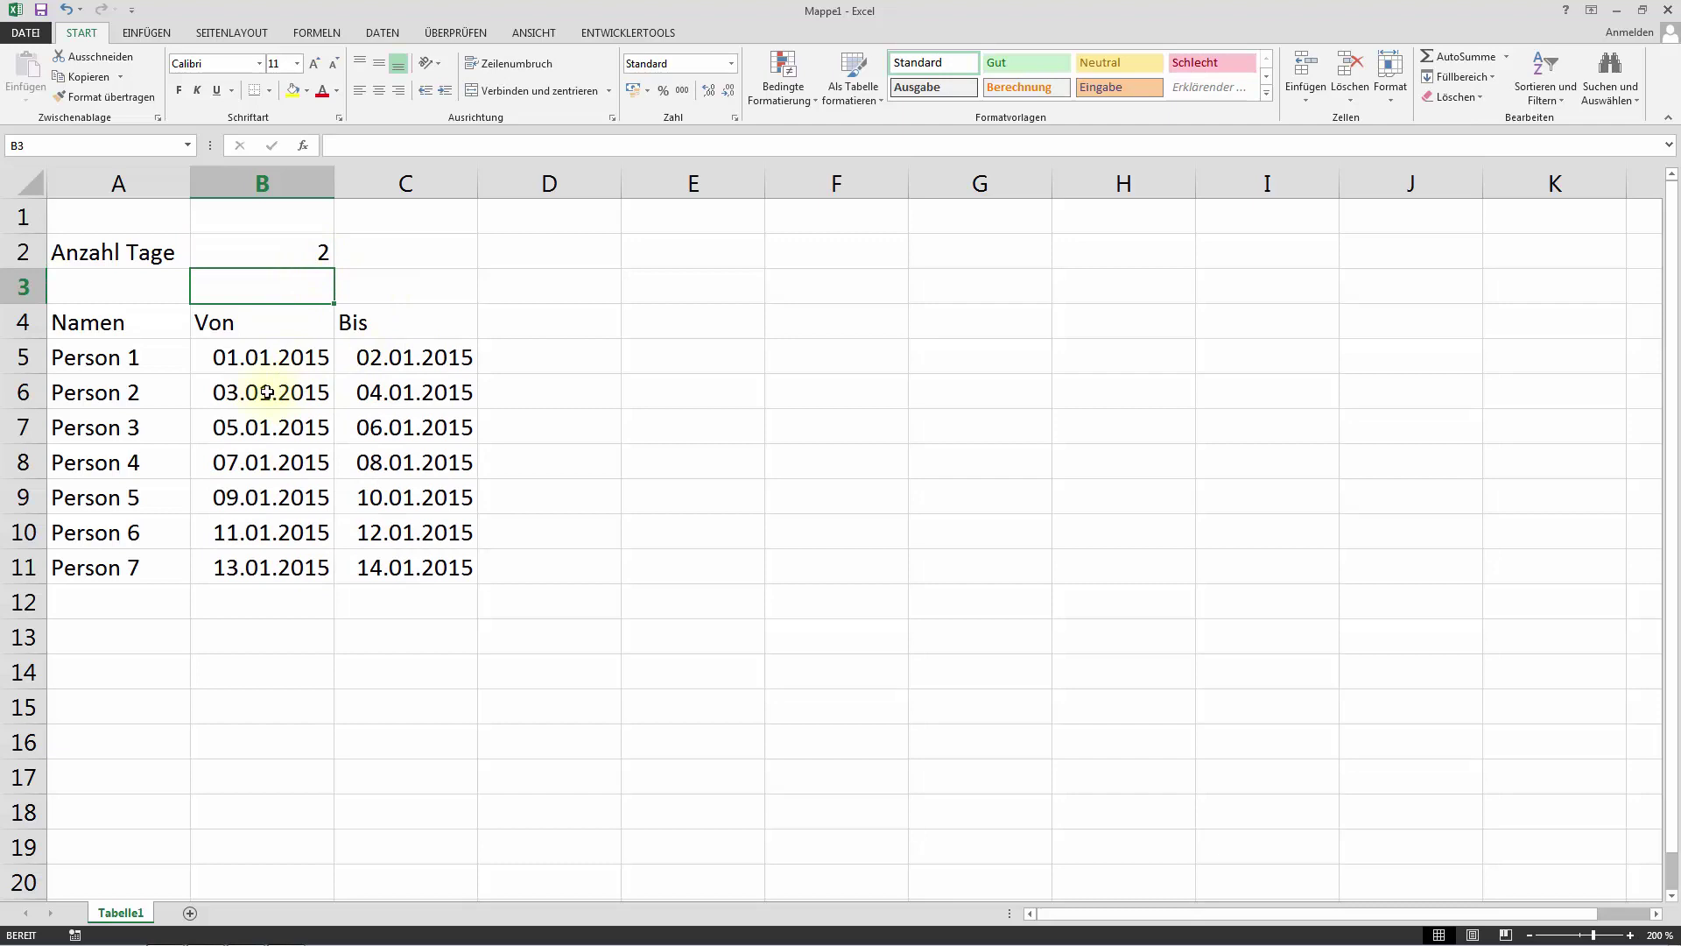
left_click(293, 255)
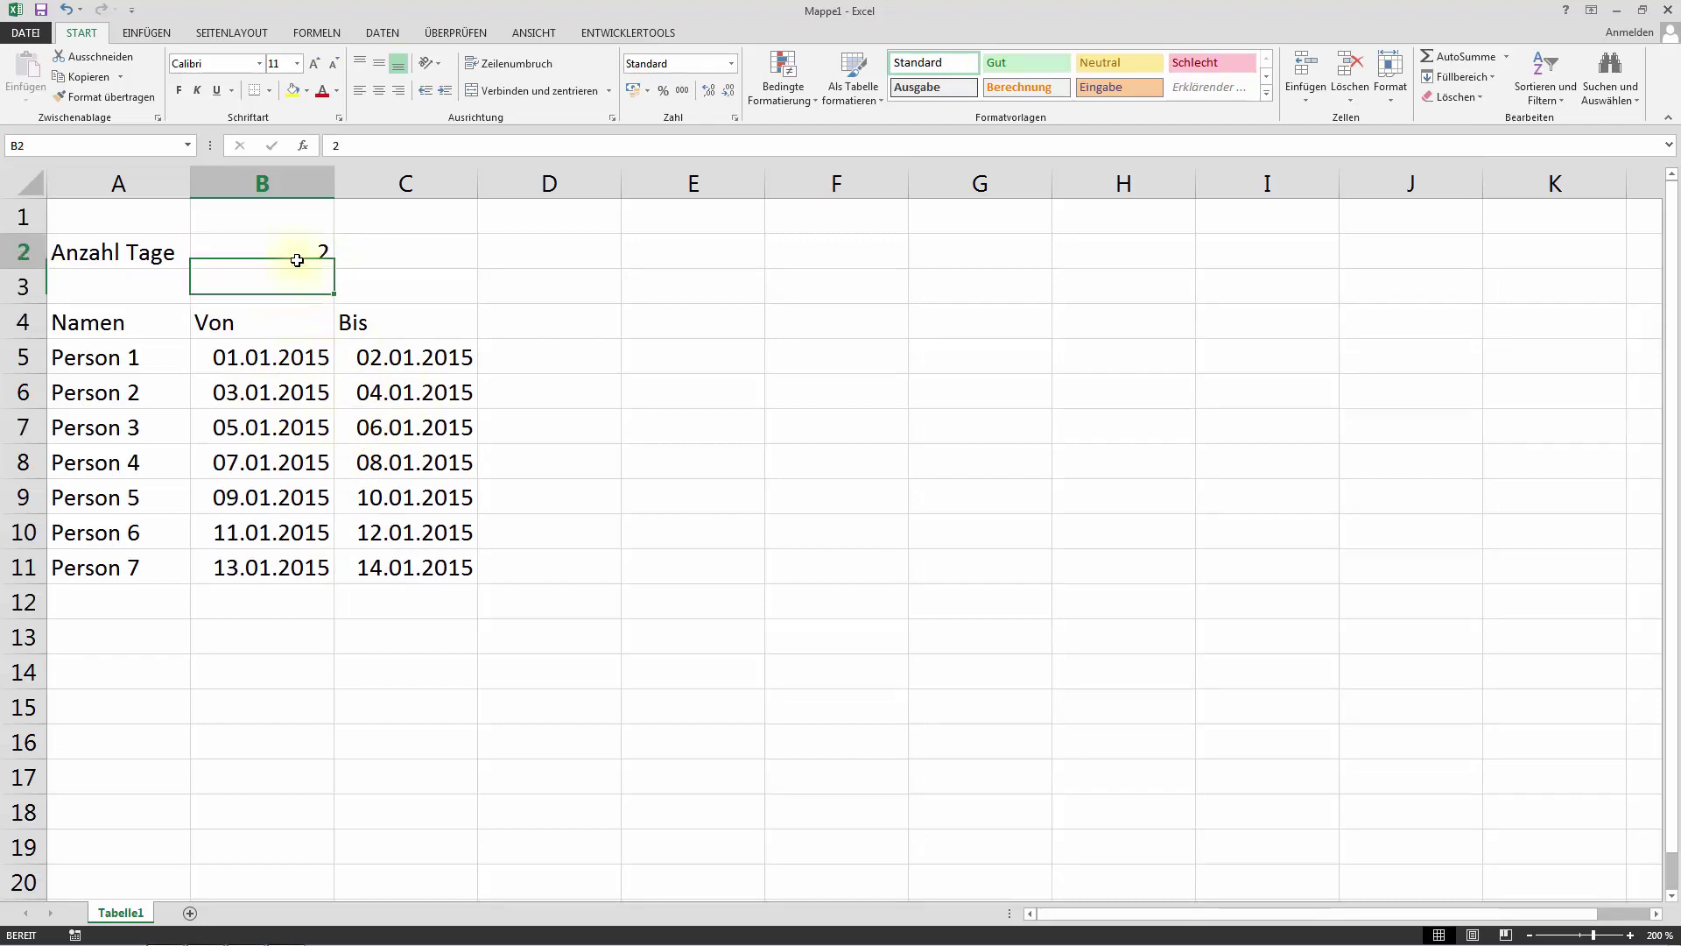
type("14")
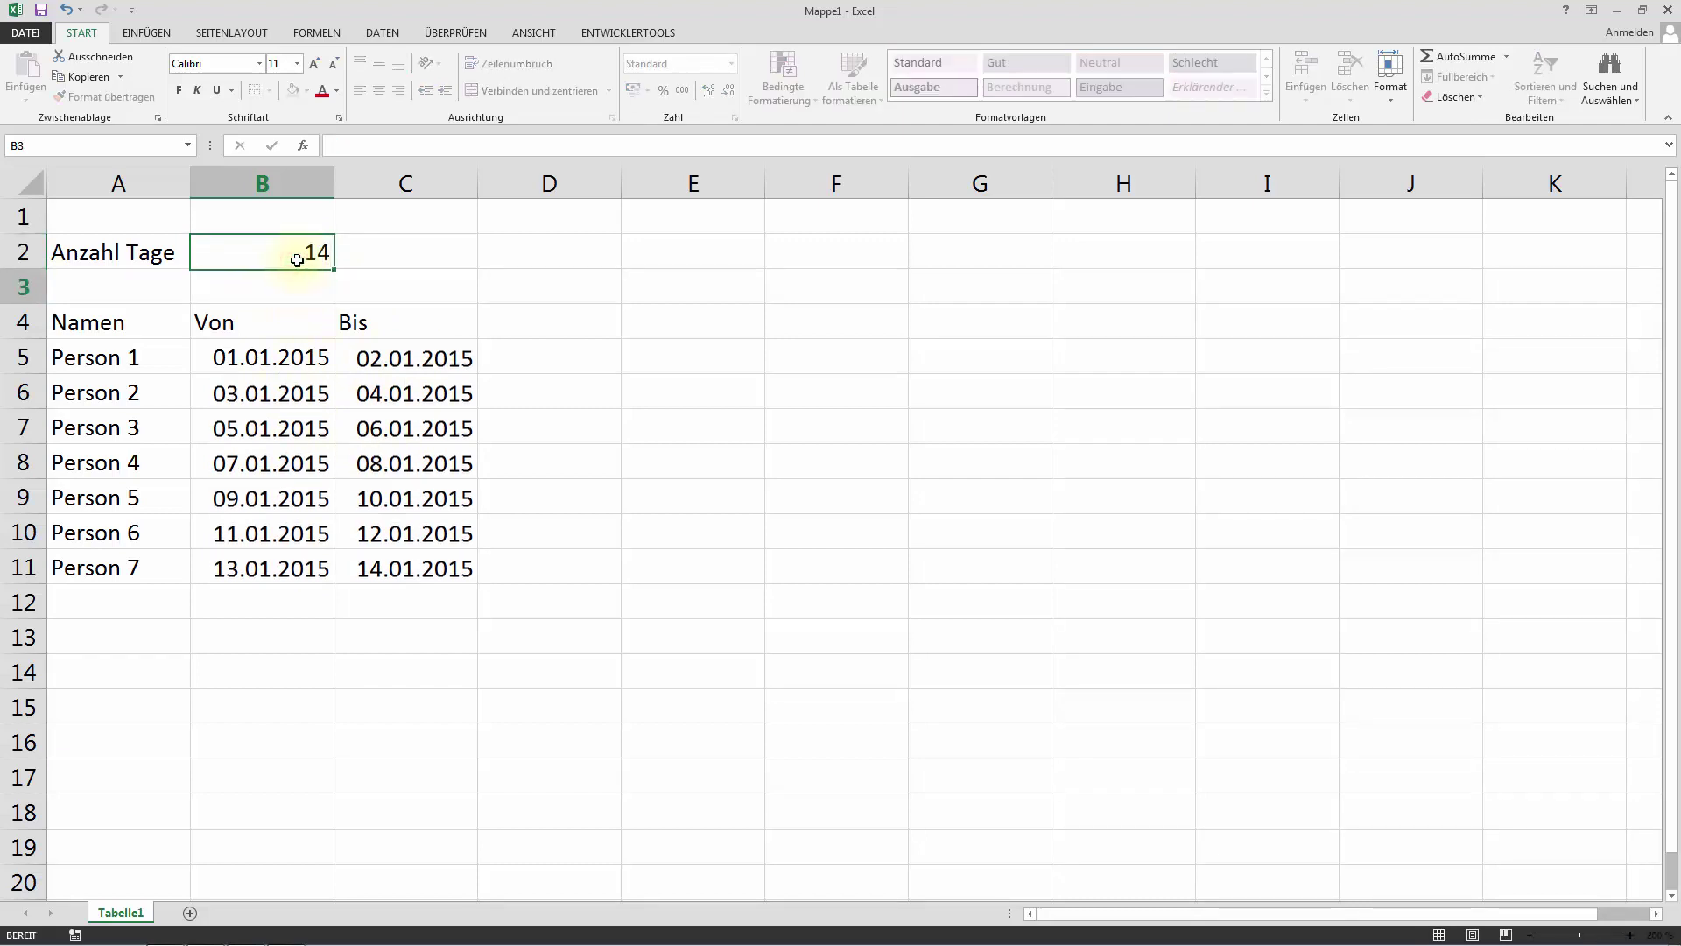
key("Return")
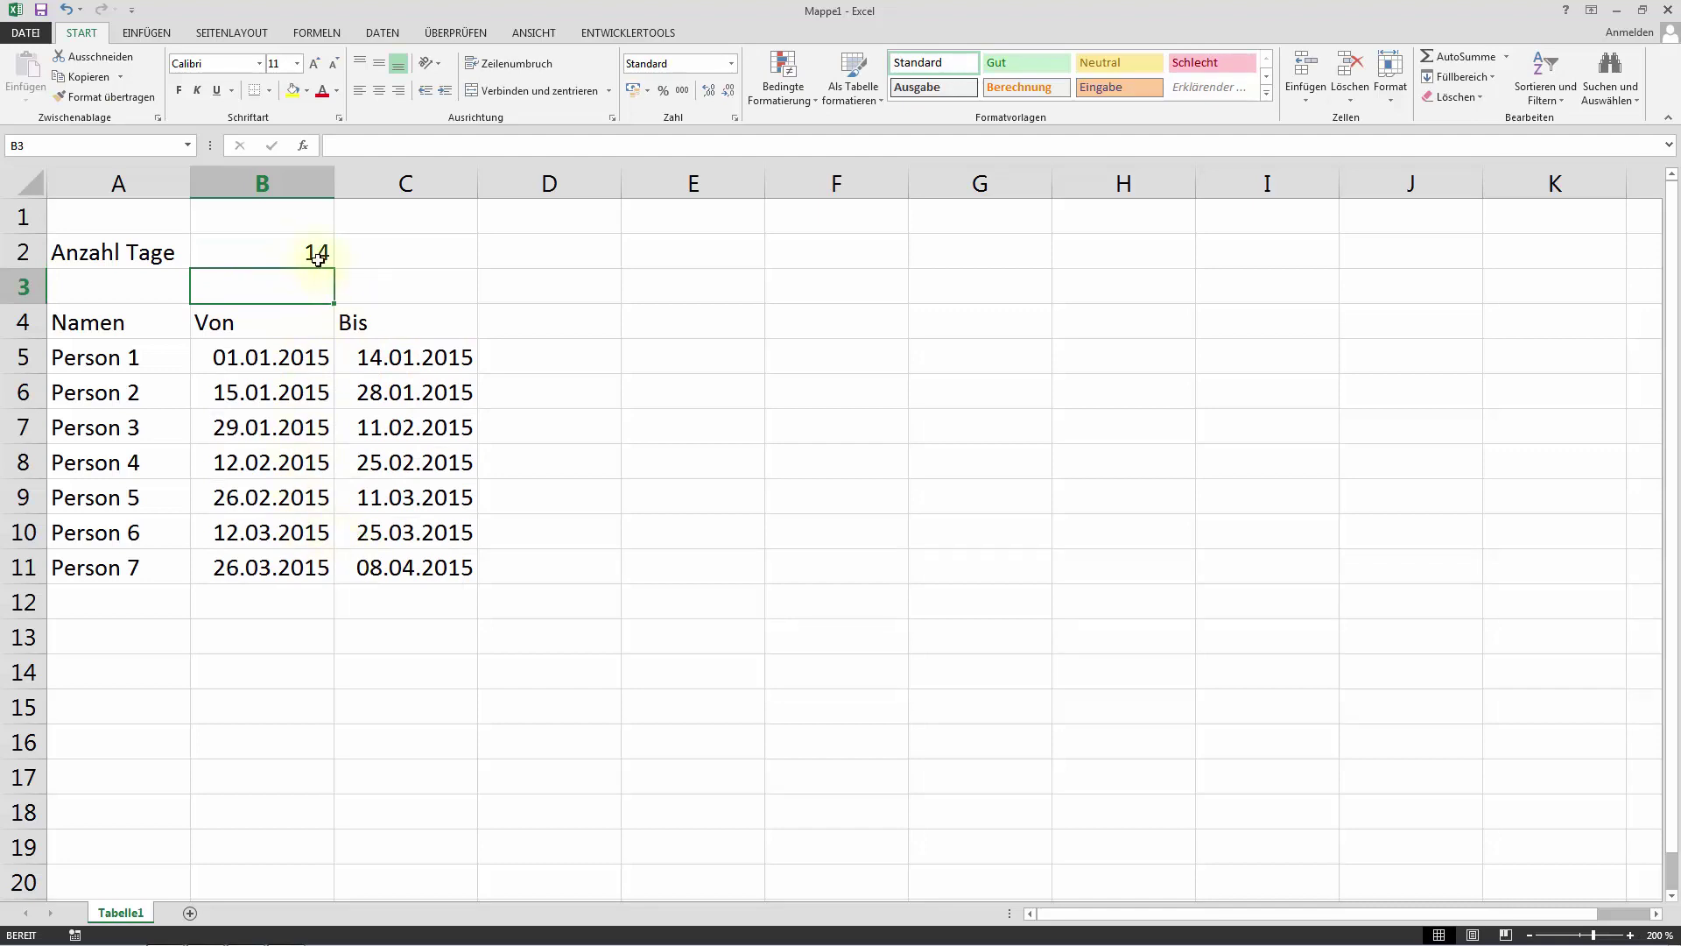
left_click(299, 243)
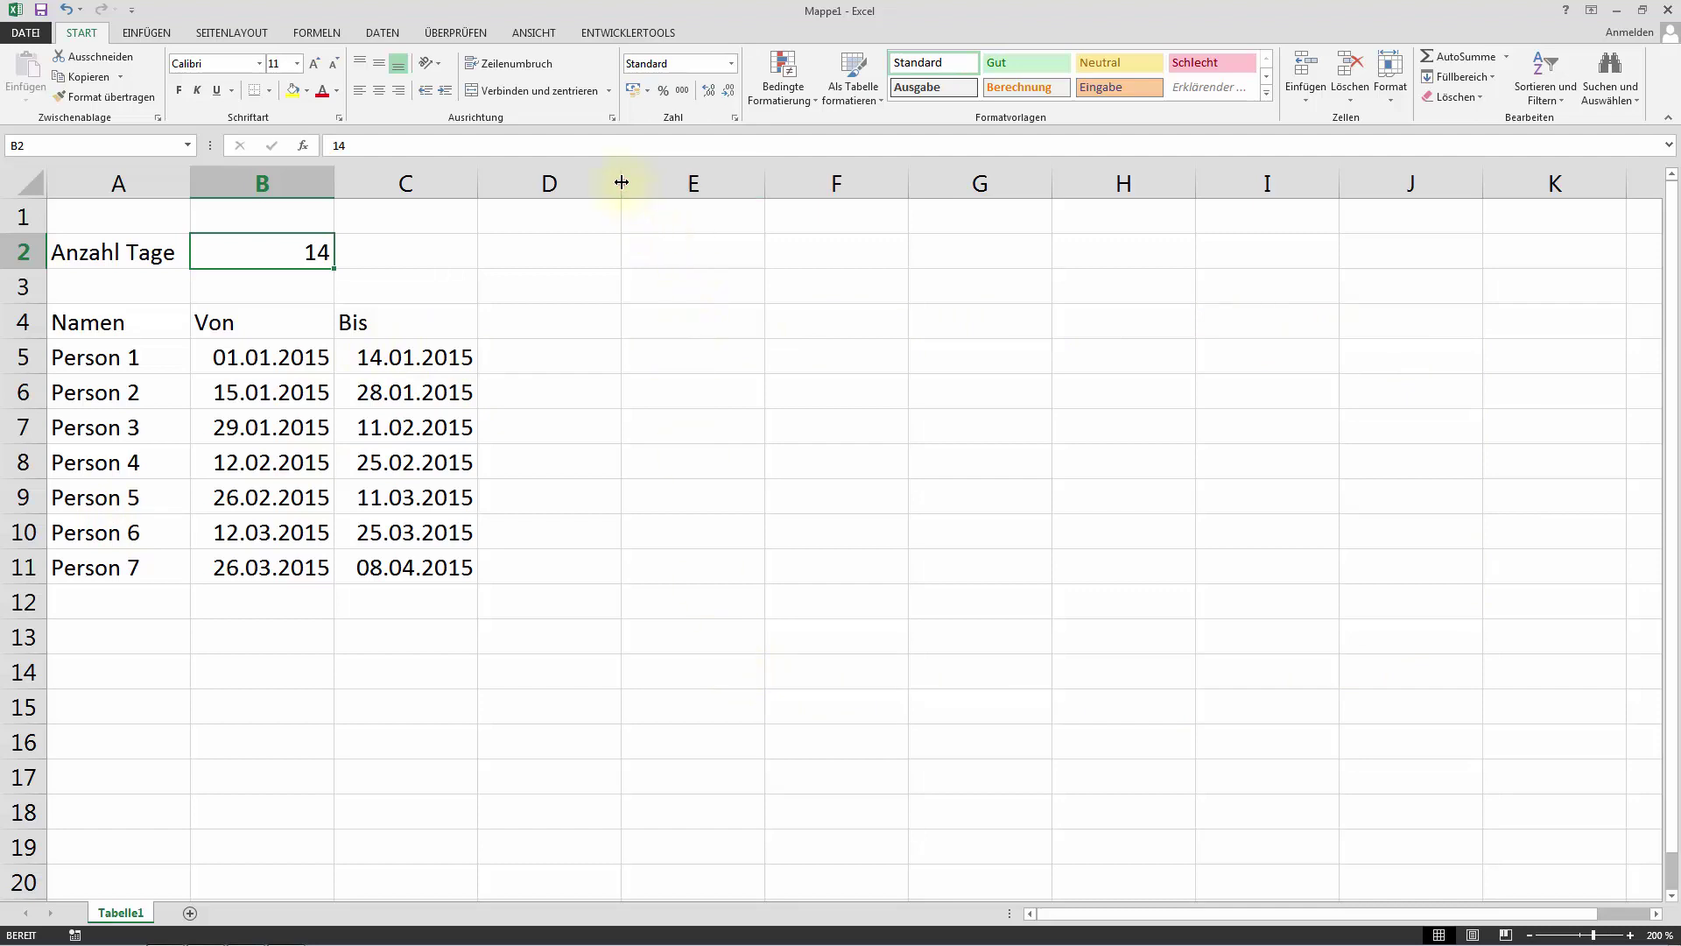
left_click_drag(621, 183, 536, 179)
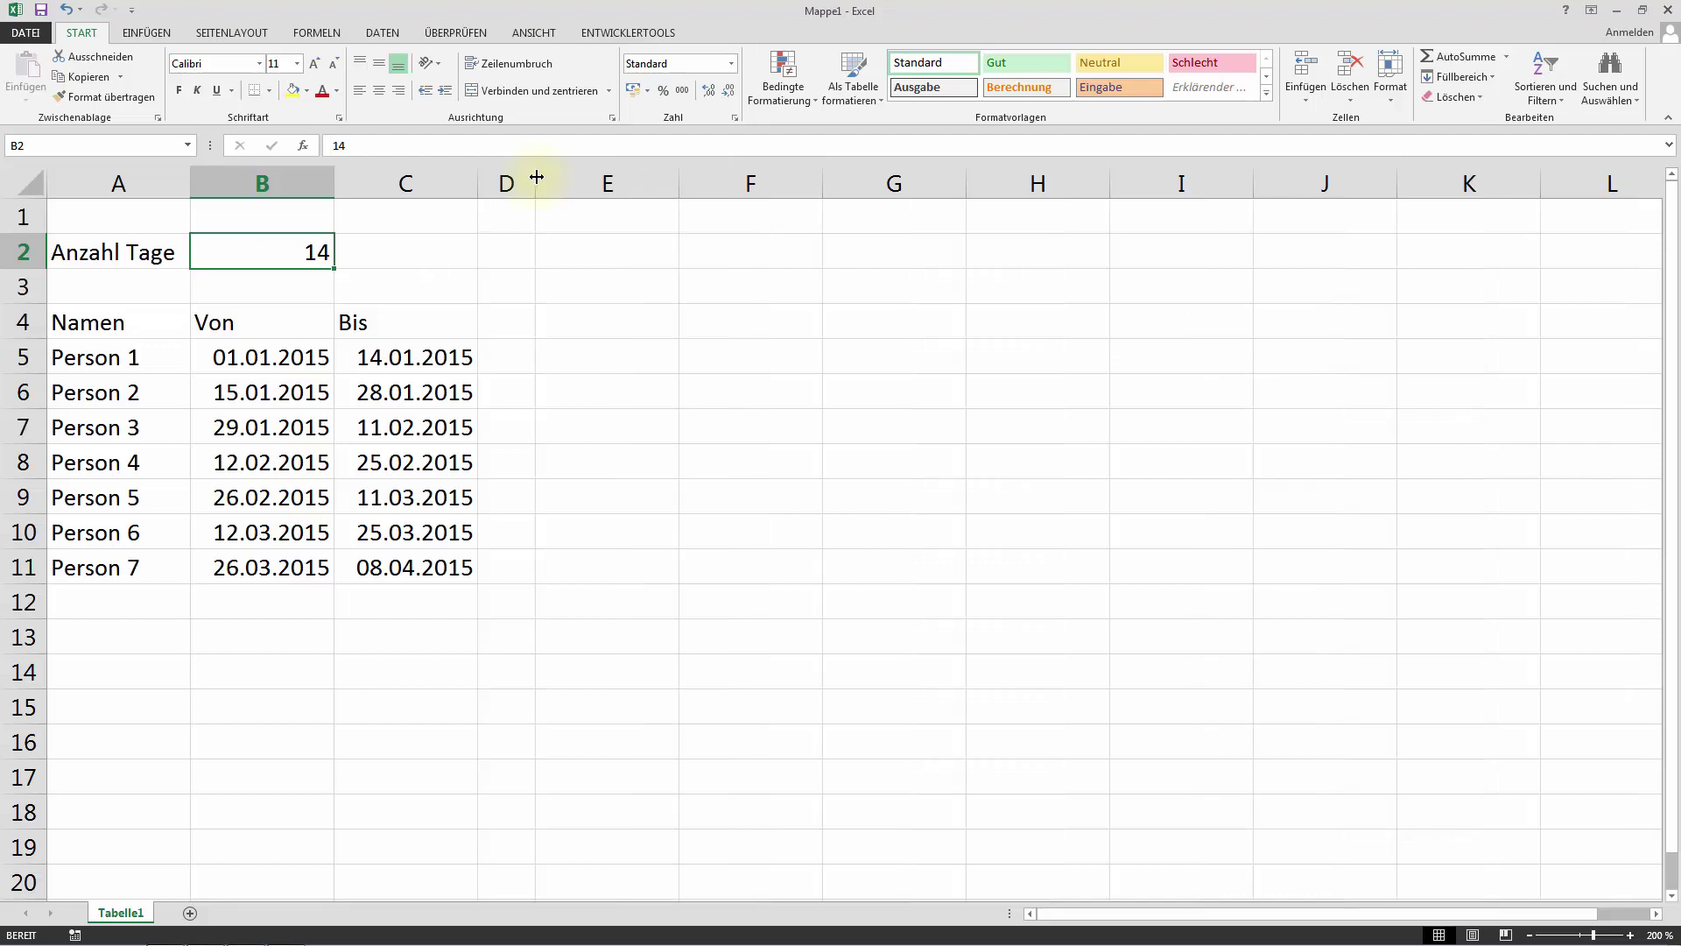
left_click(593, 355)
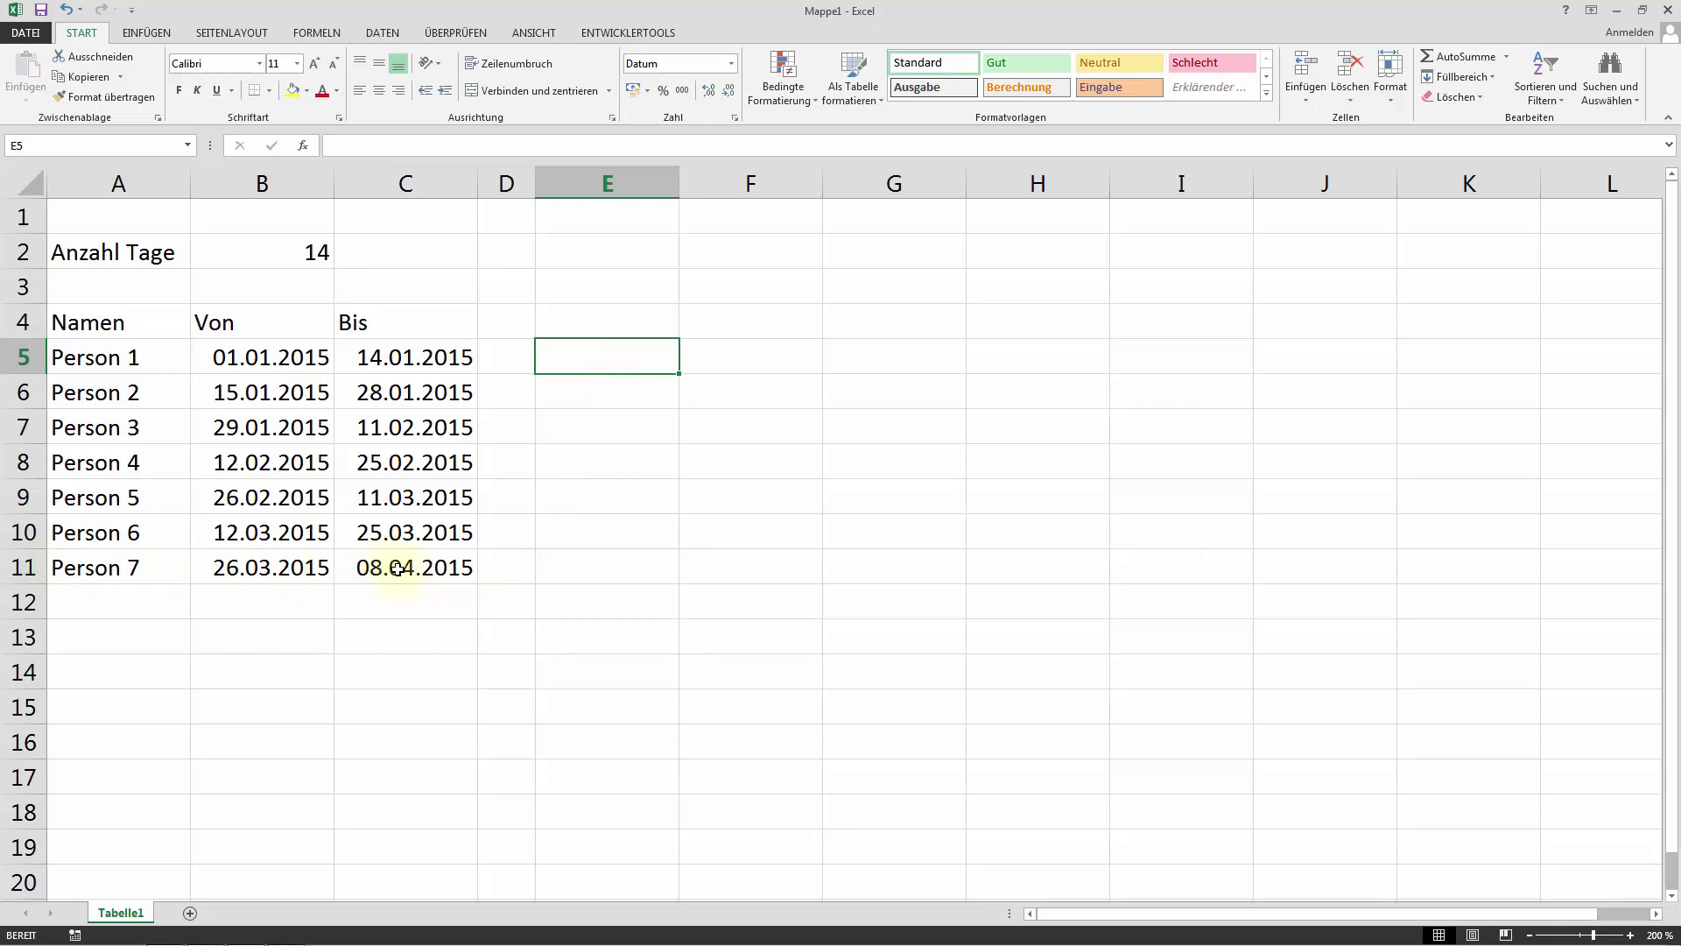
Enter =C11+1 in E5 so the second block starts at 09.04.2015
left_click(598, 366)
type("=")
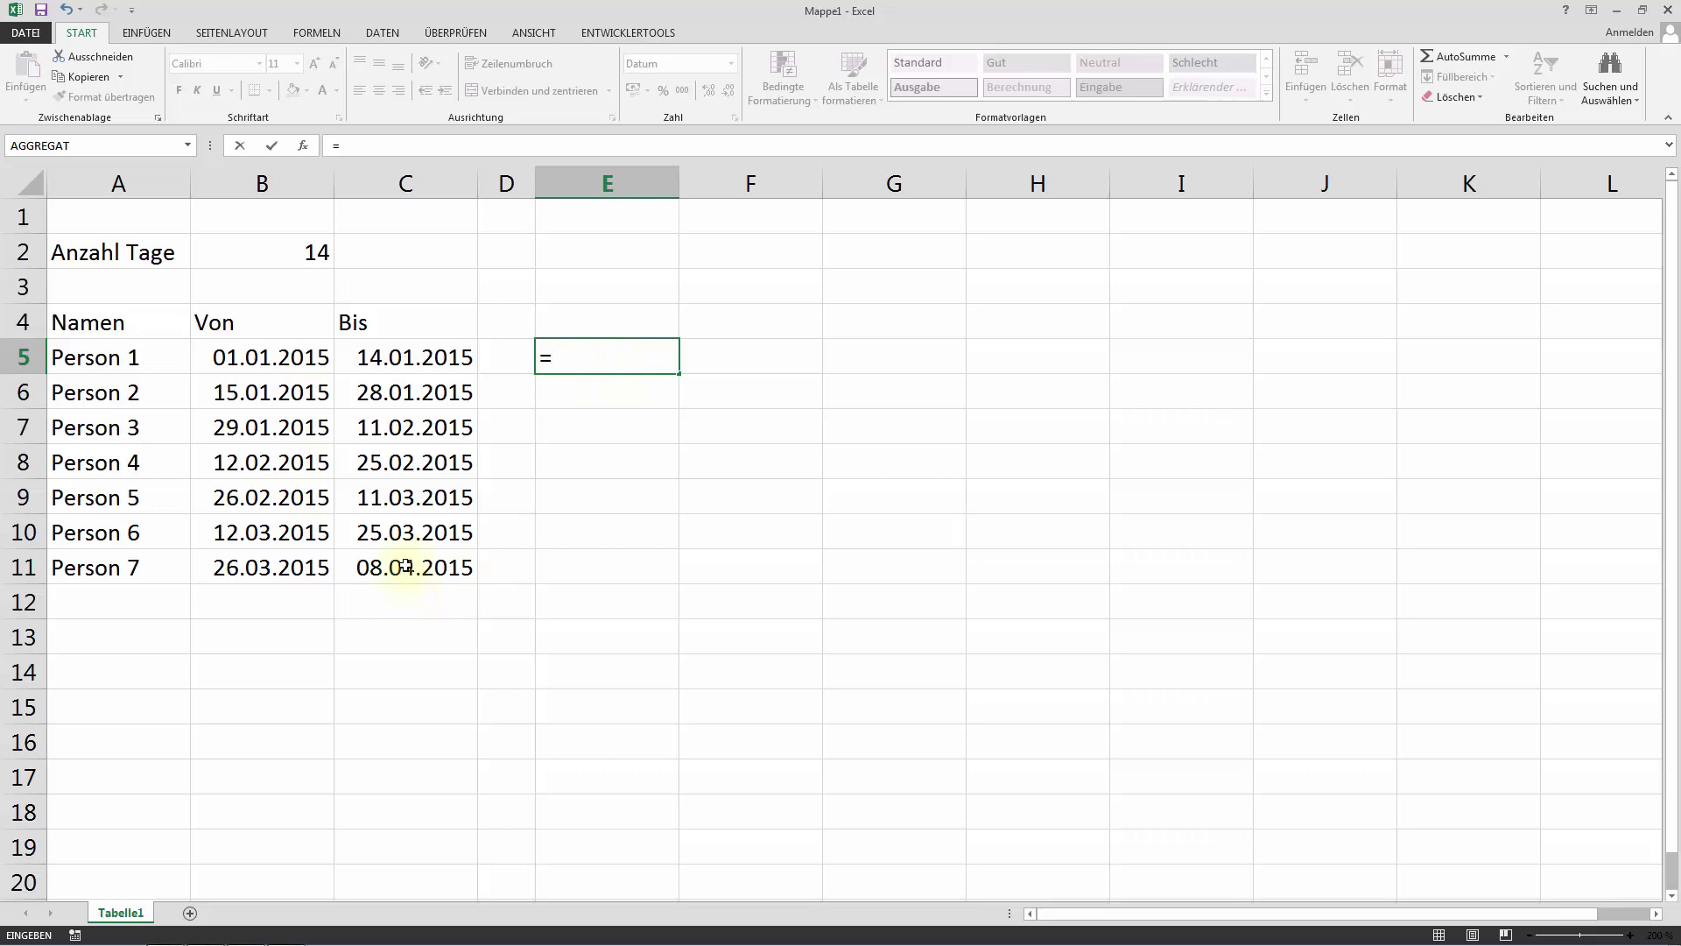
left_click(406, 565)
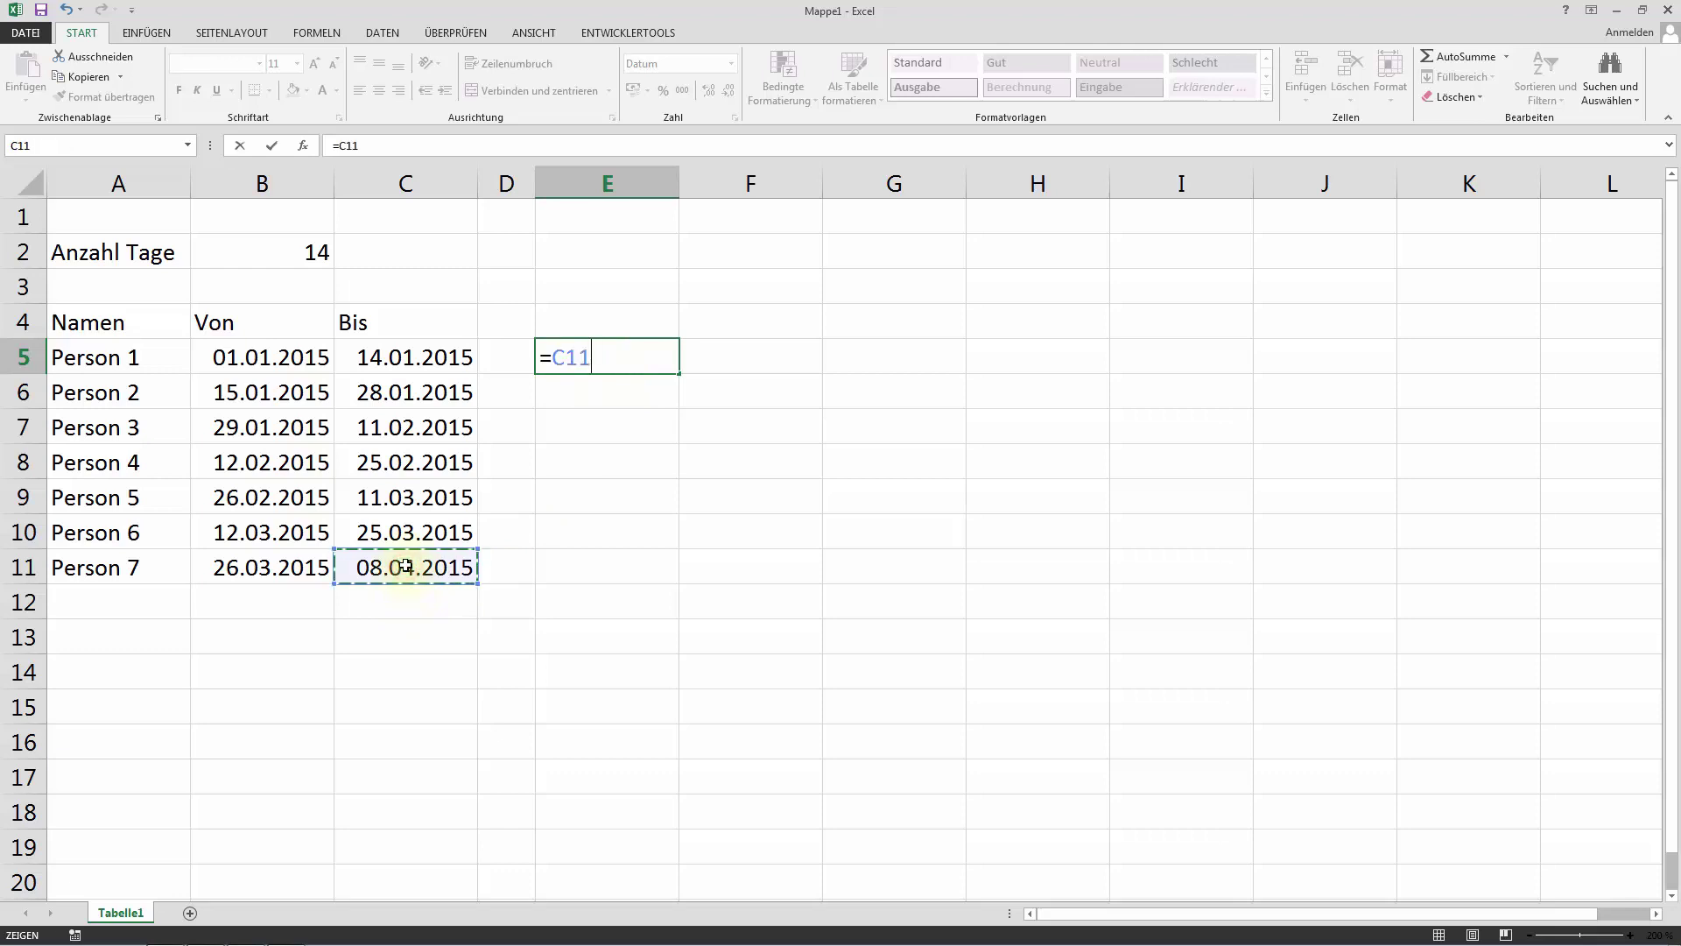
type("+")
type("1")
key("Return")
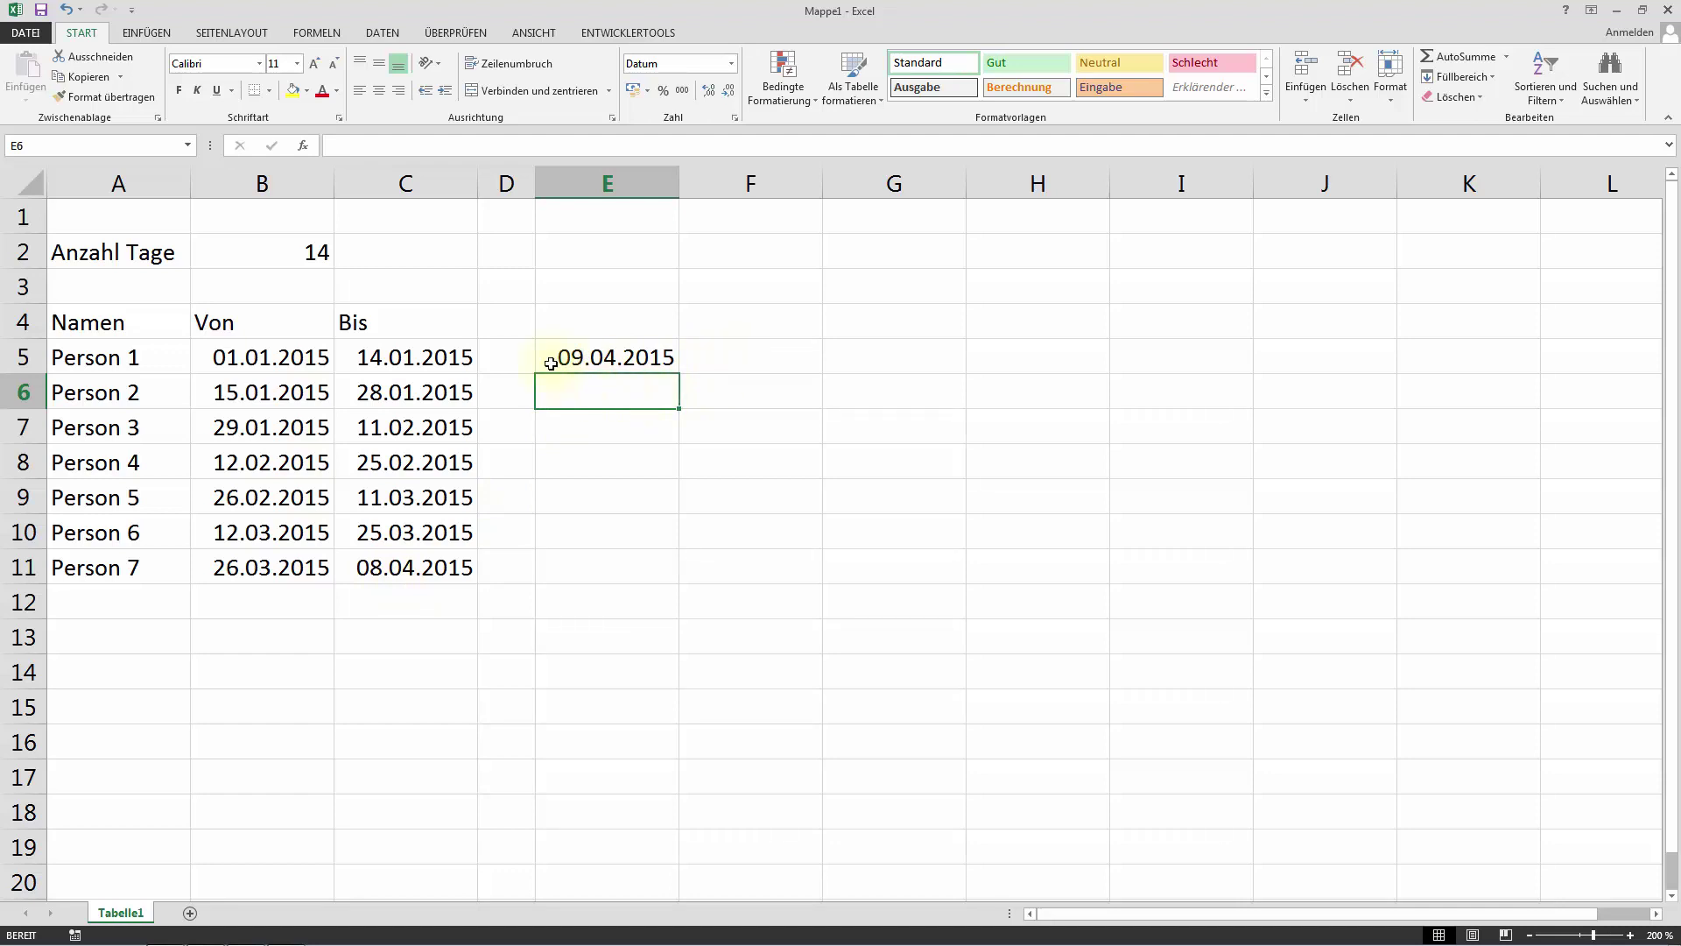
Copy Person 1's Bis formula from C5 into F5, giving 22.04.2015
left_click(406, 356)
key("ctrl+c")
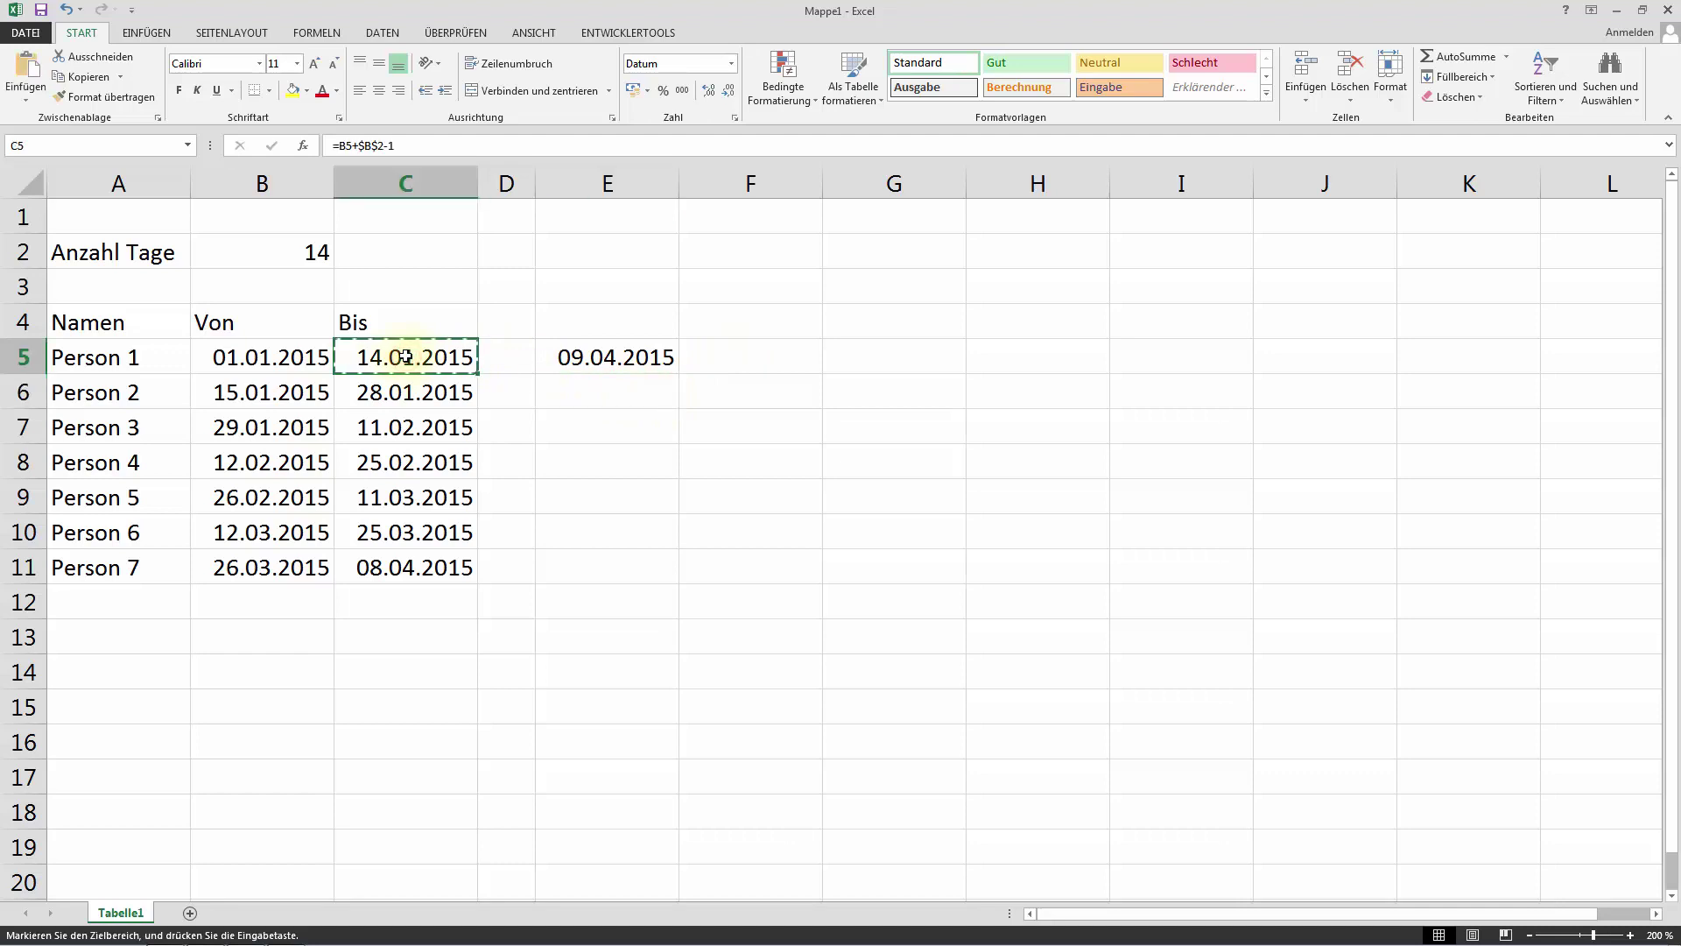
left_click(739, 359)
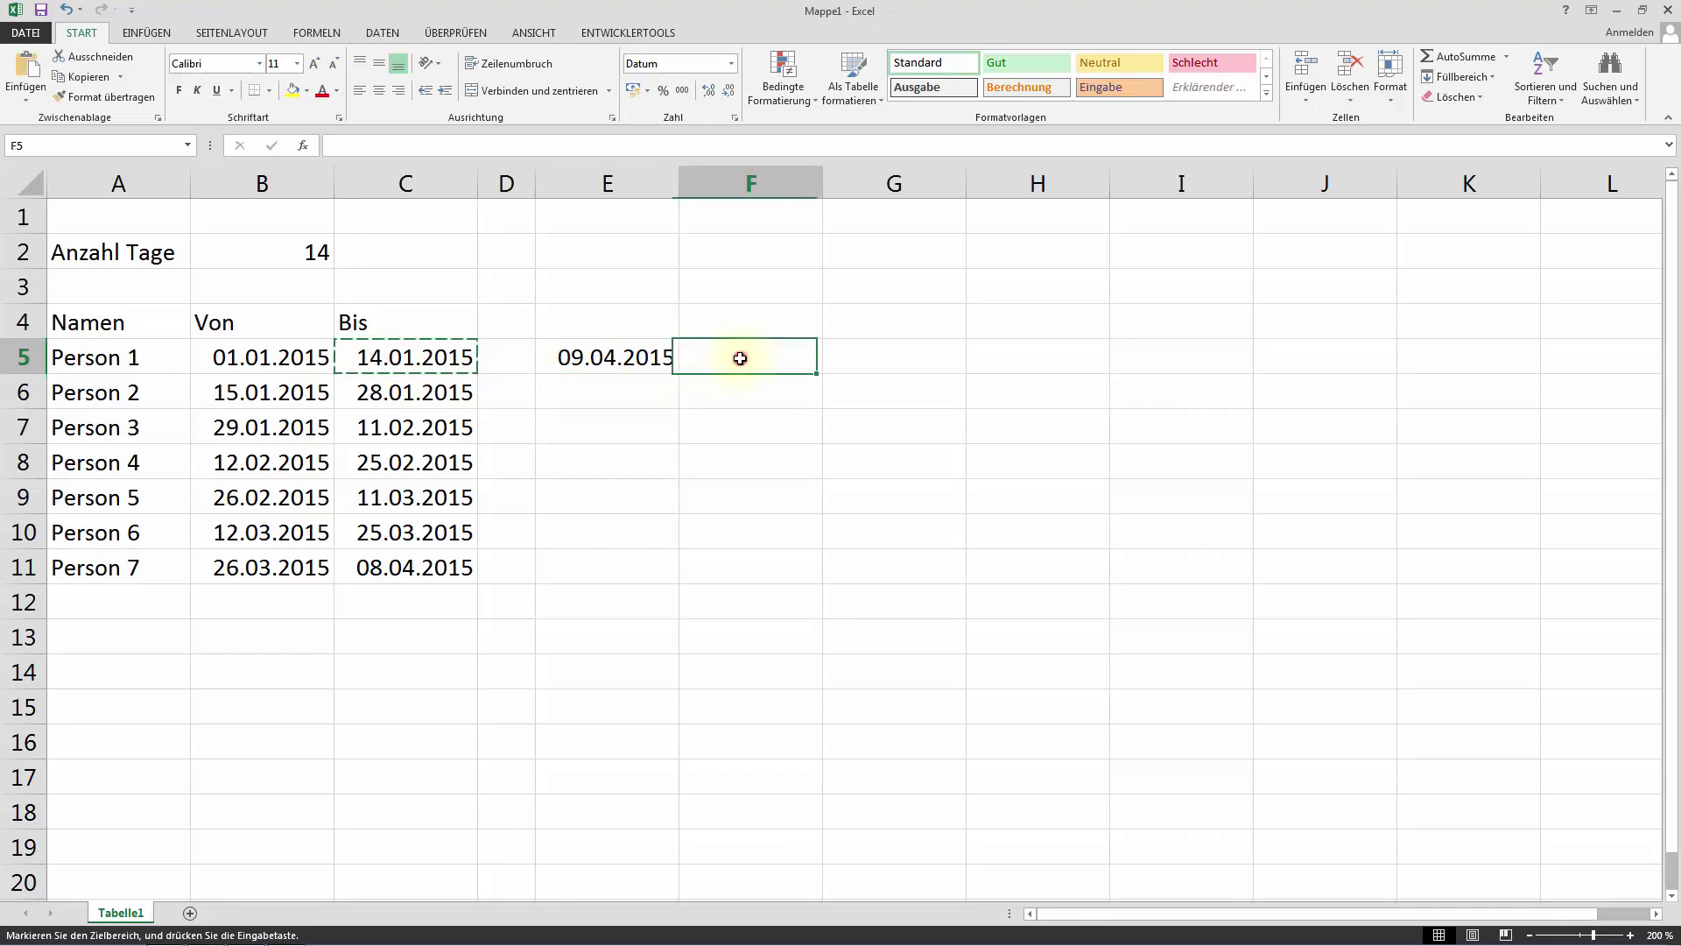
key("ctrl+v")
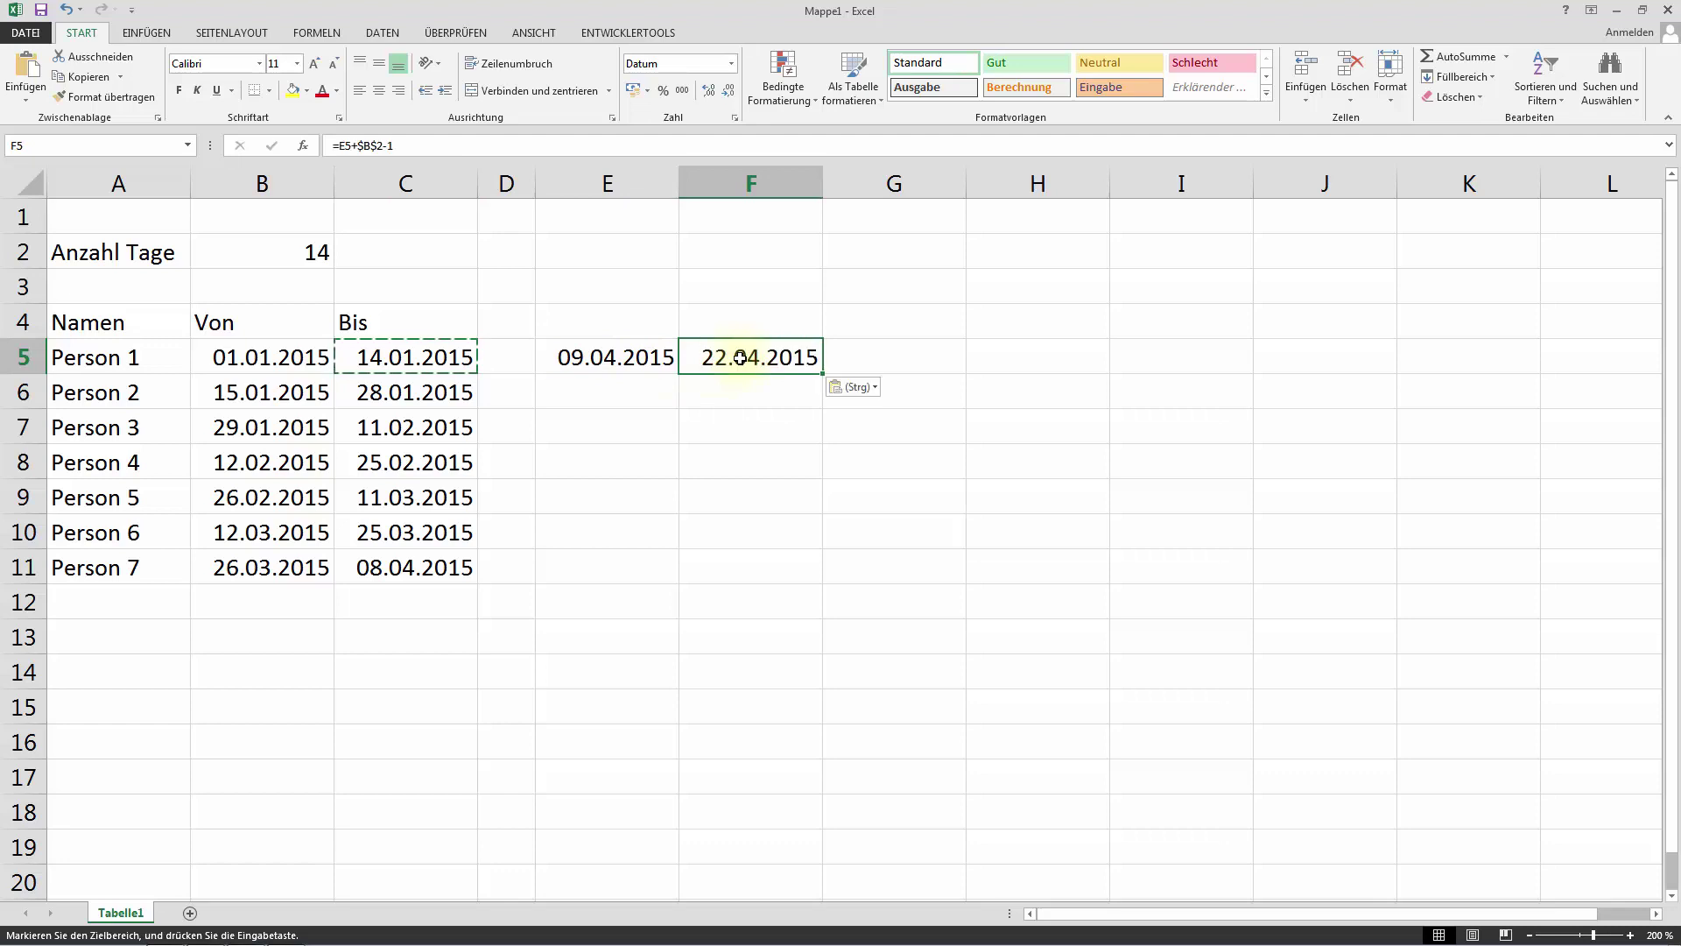
left_click(294, 253)
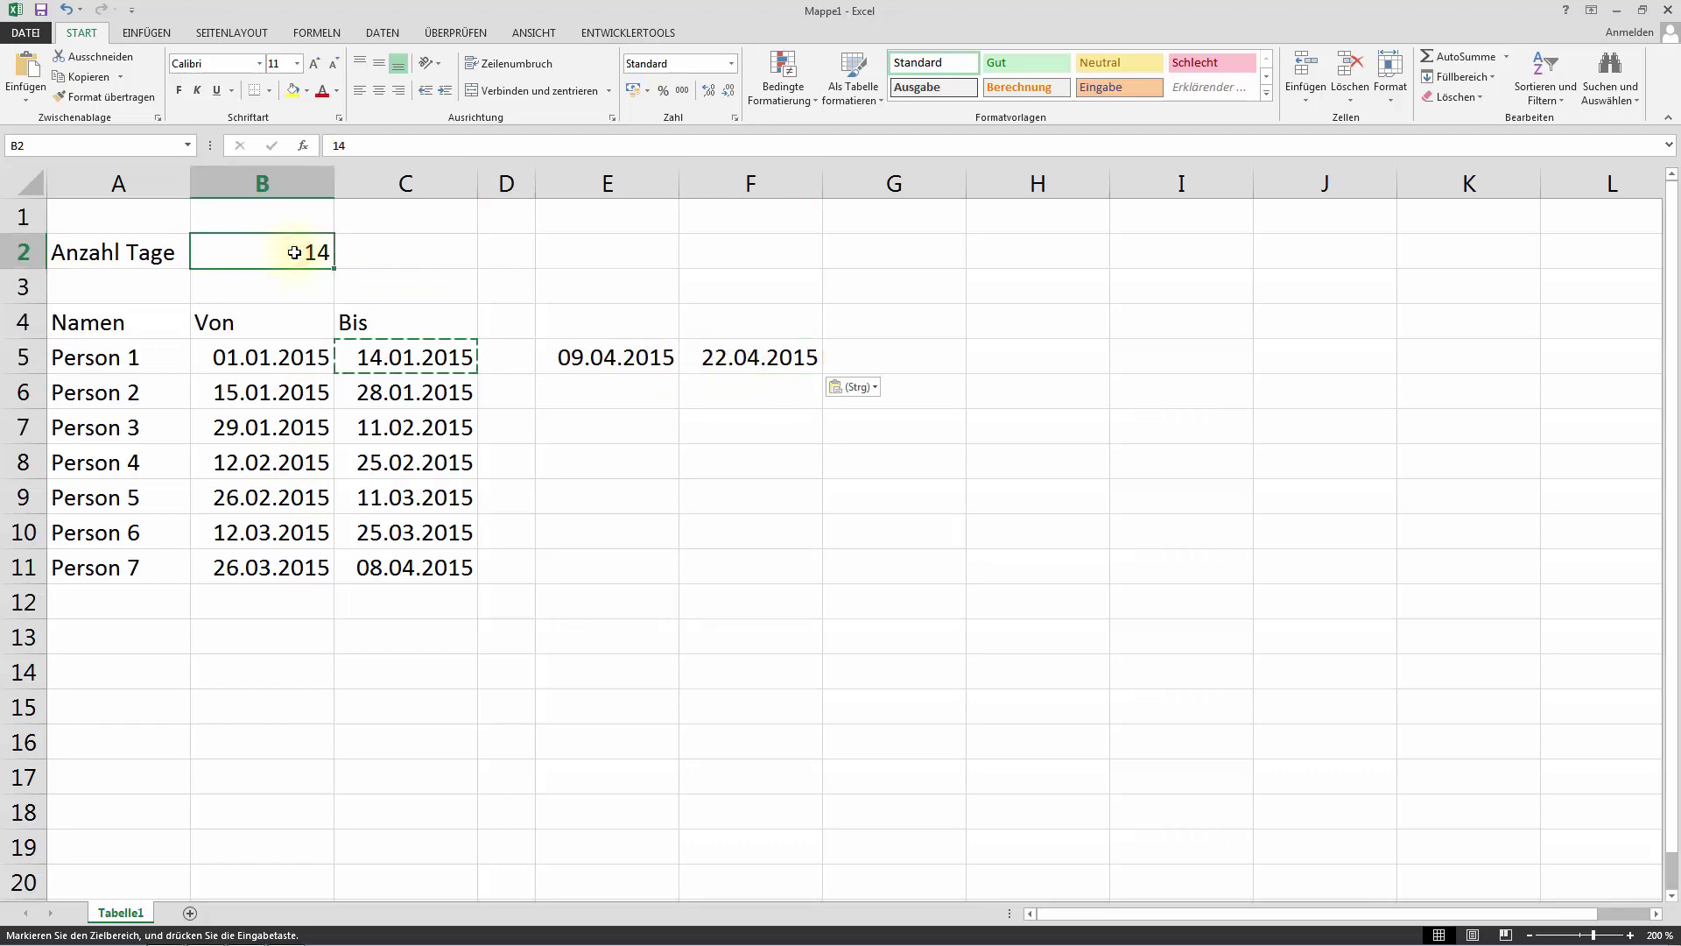
Reset Anzahl Tage to 1 and paste the B6:C11 date formulas into E6:F11
type("1")
key("Return")
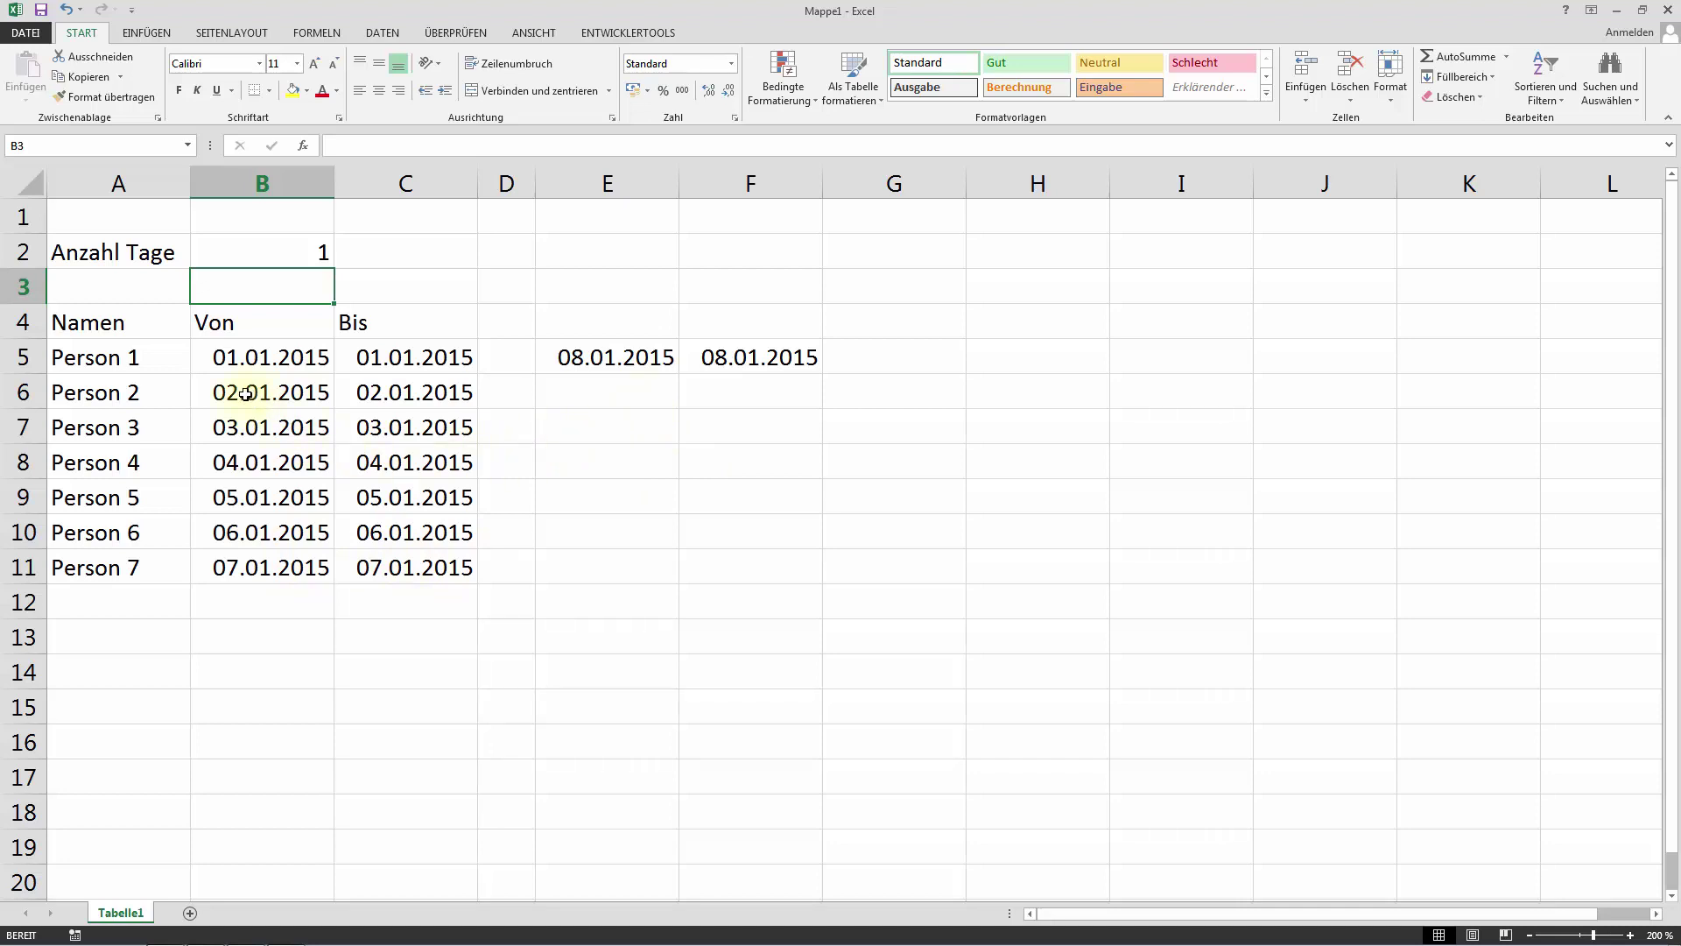
mouse_move(246, 394)
left_mouse_down()
mouse_move(404, 477)
mouse_move(405, 561)
left_mouse_up()
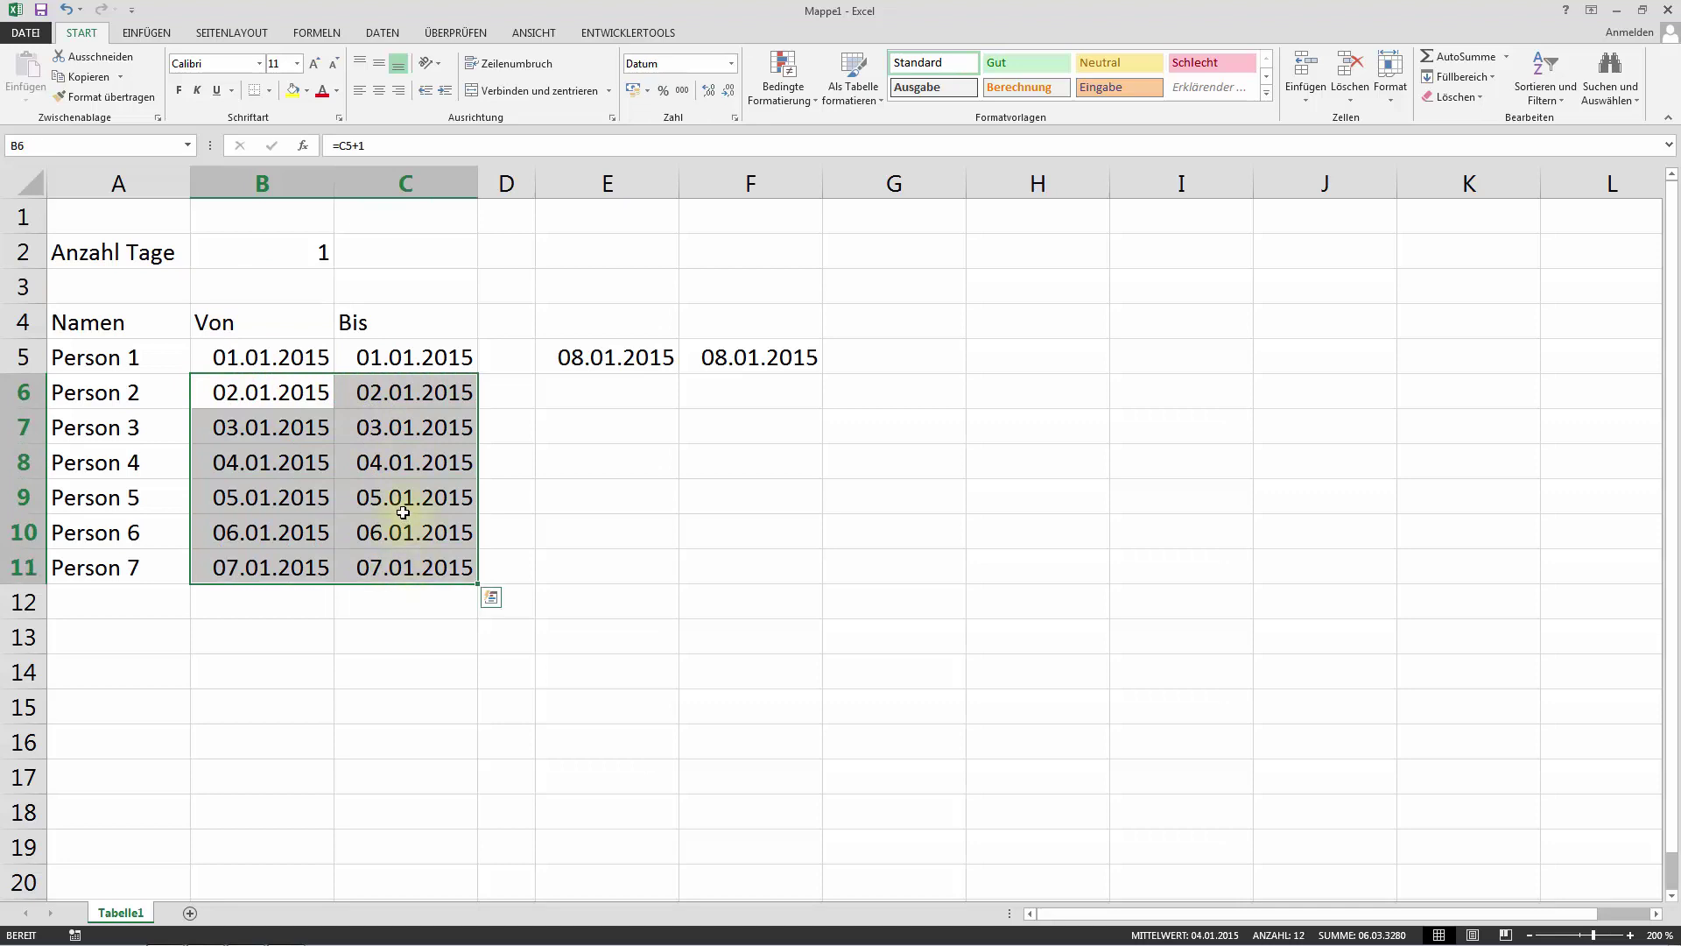
key("ctrl+c")
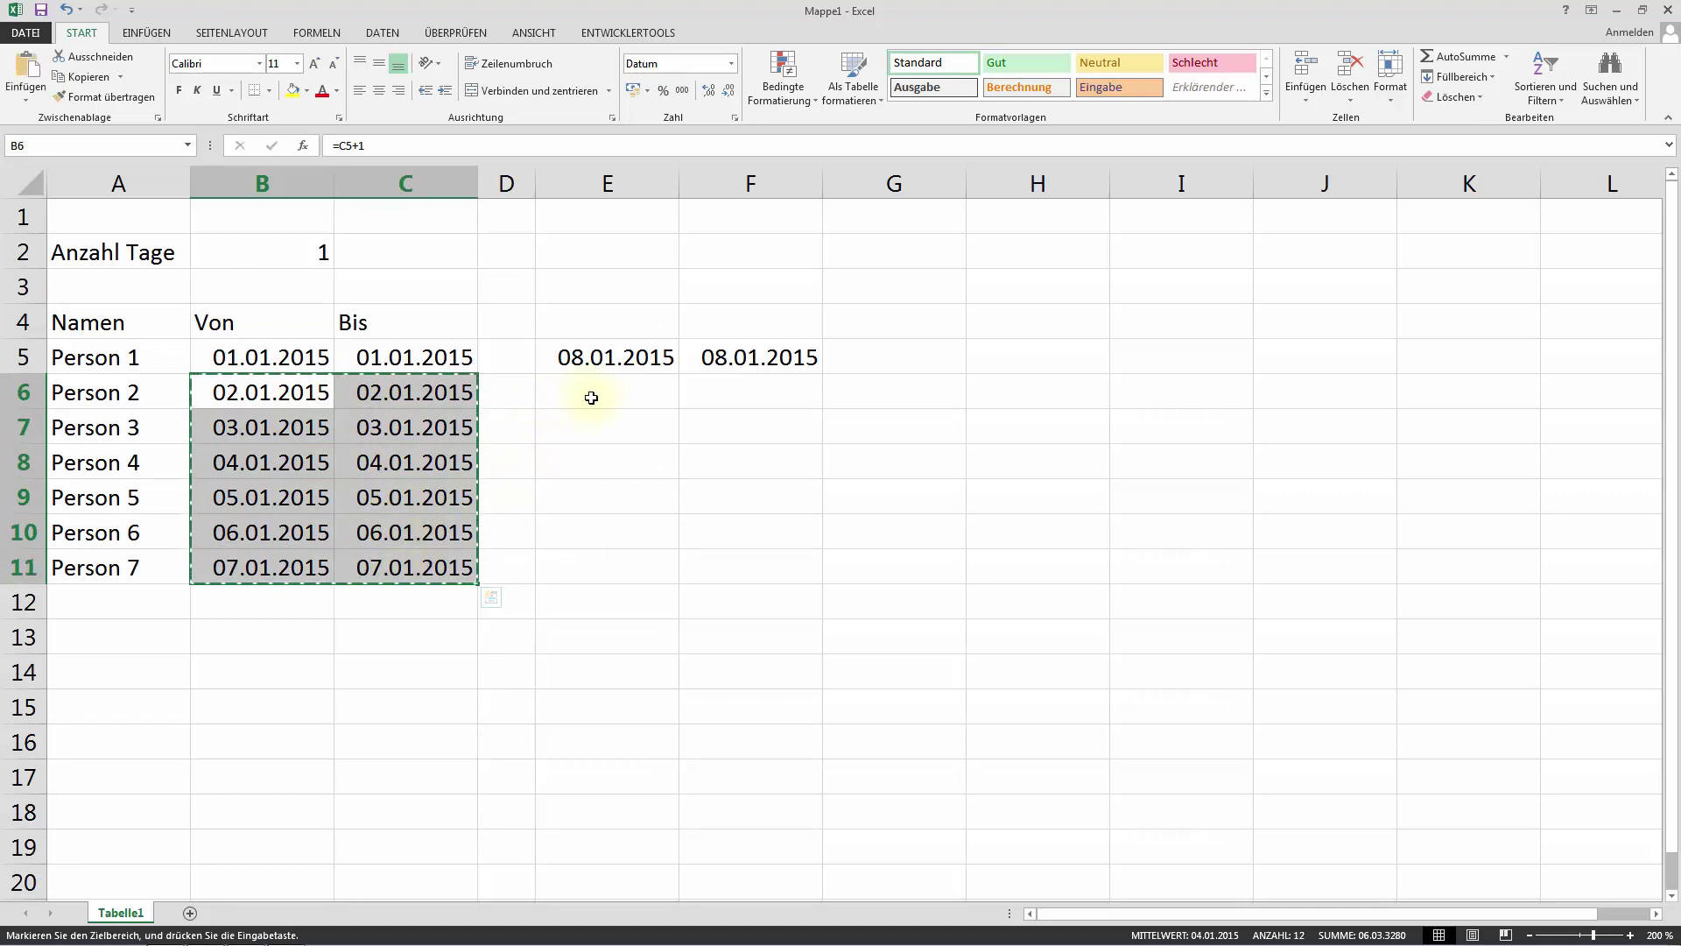
left_click(591, 397)
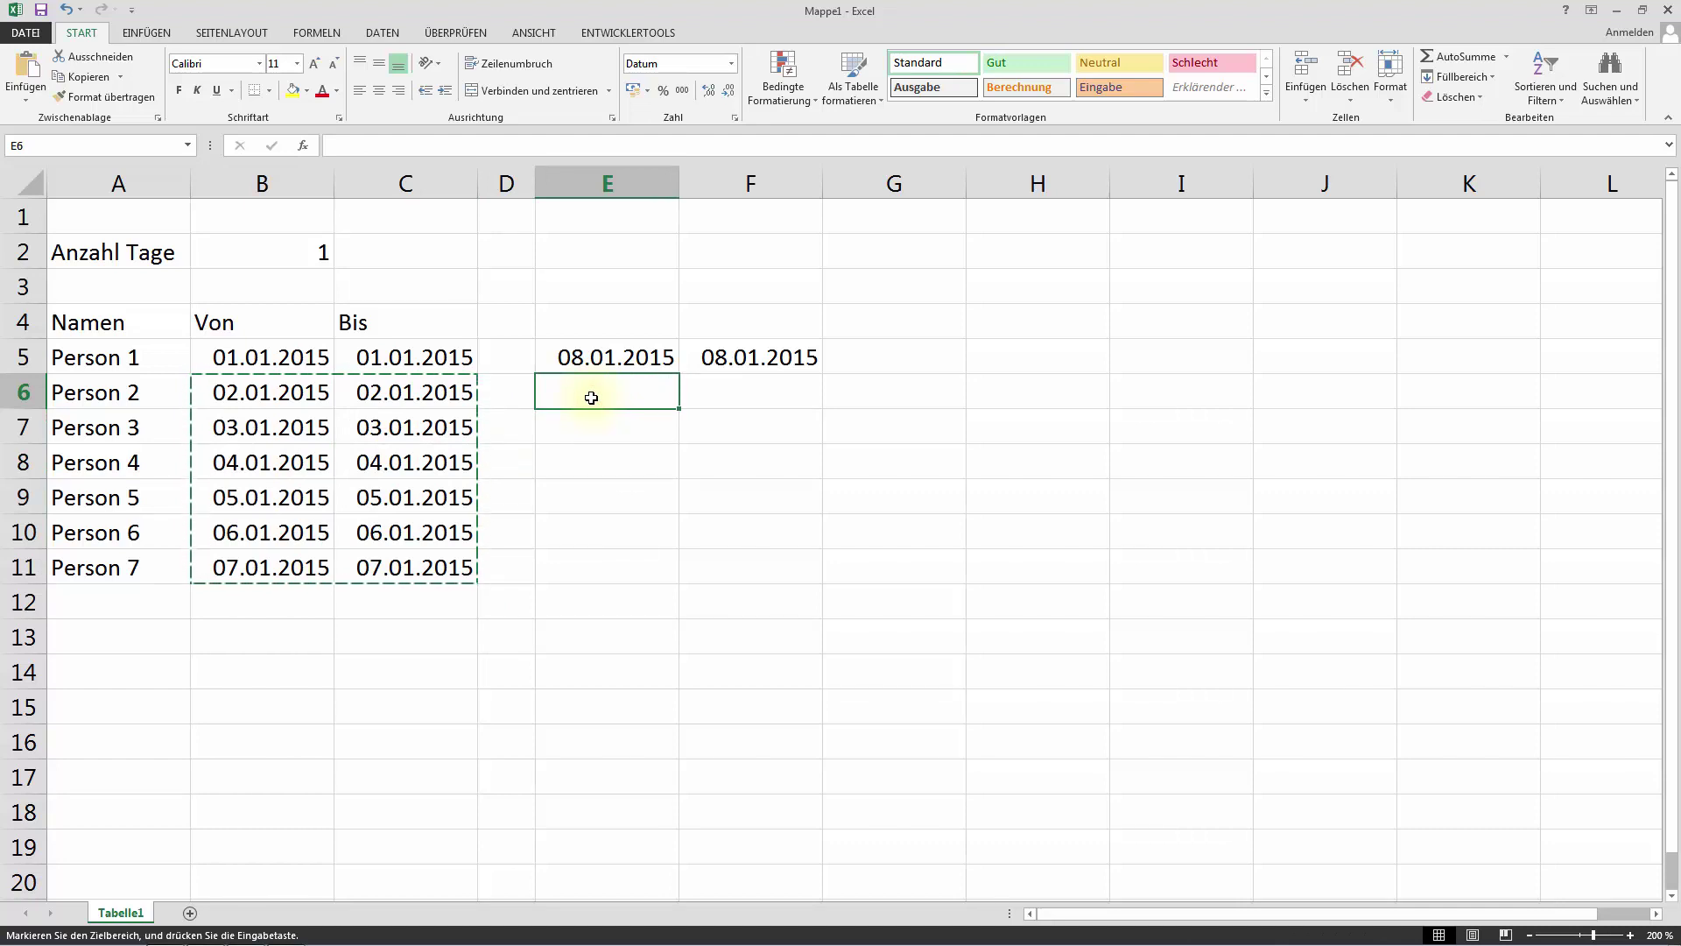
key("ctrl+v")
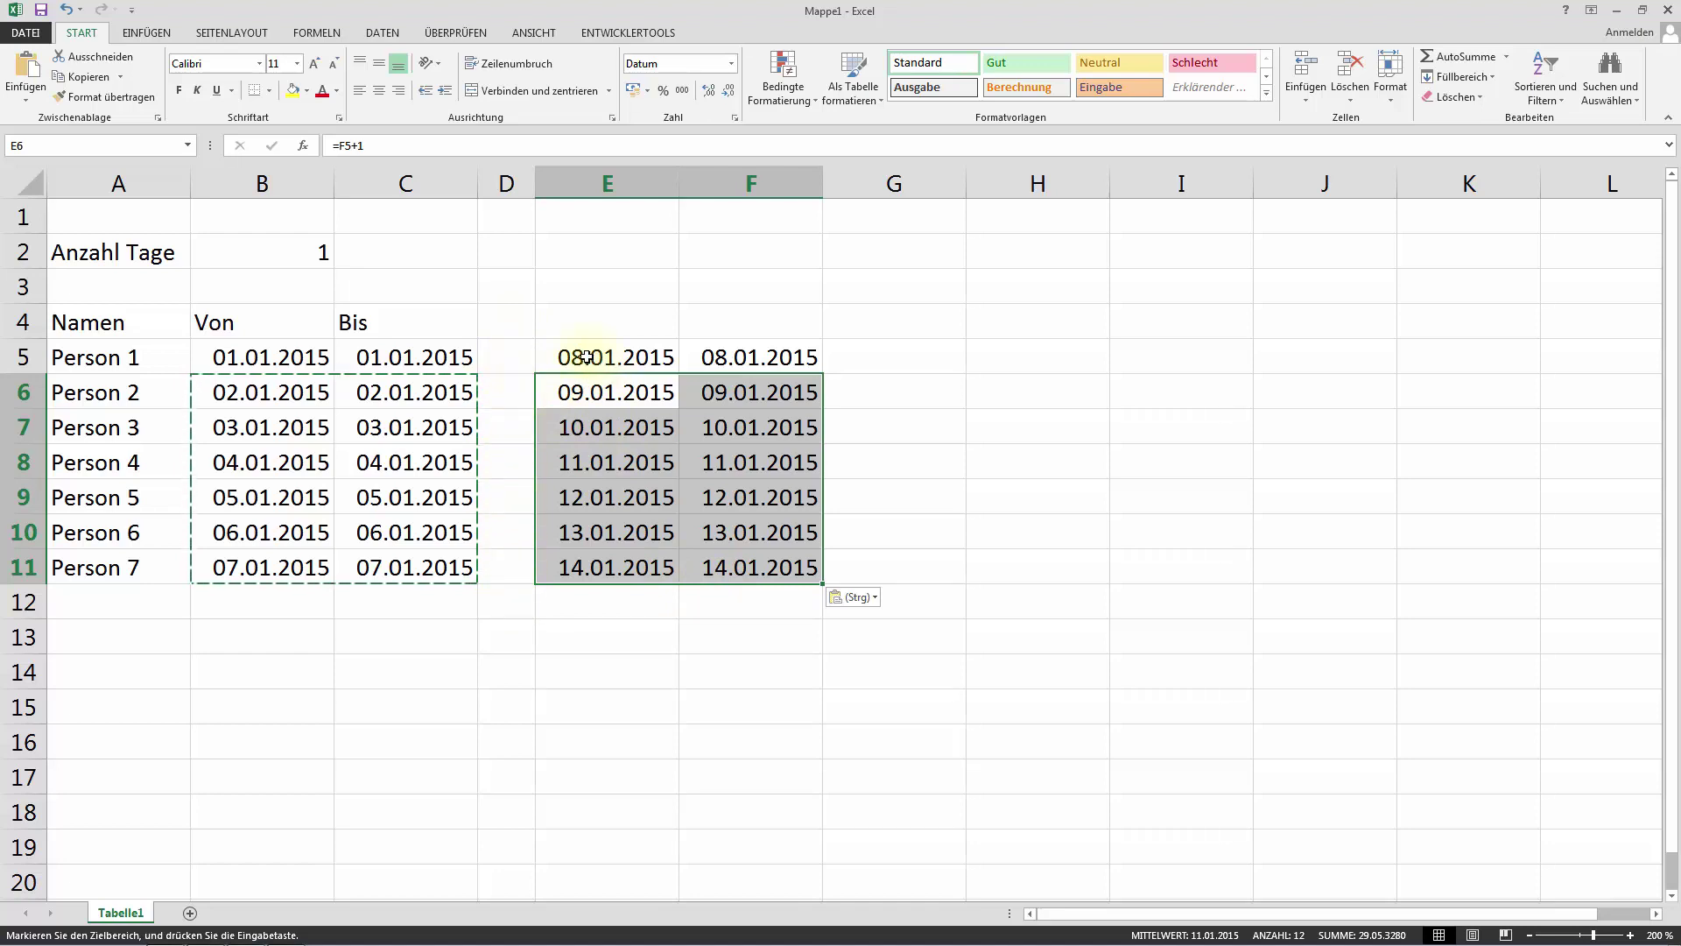
Dismiss the paste options and copy the whole E5:F11 date block
left_click_drag(582, 353, 735, 565)
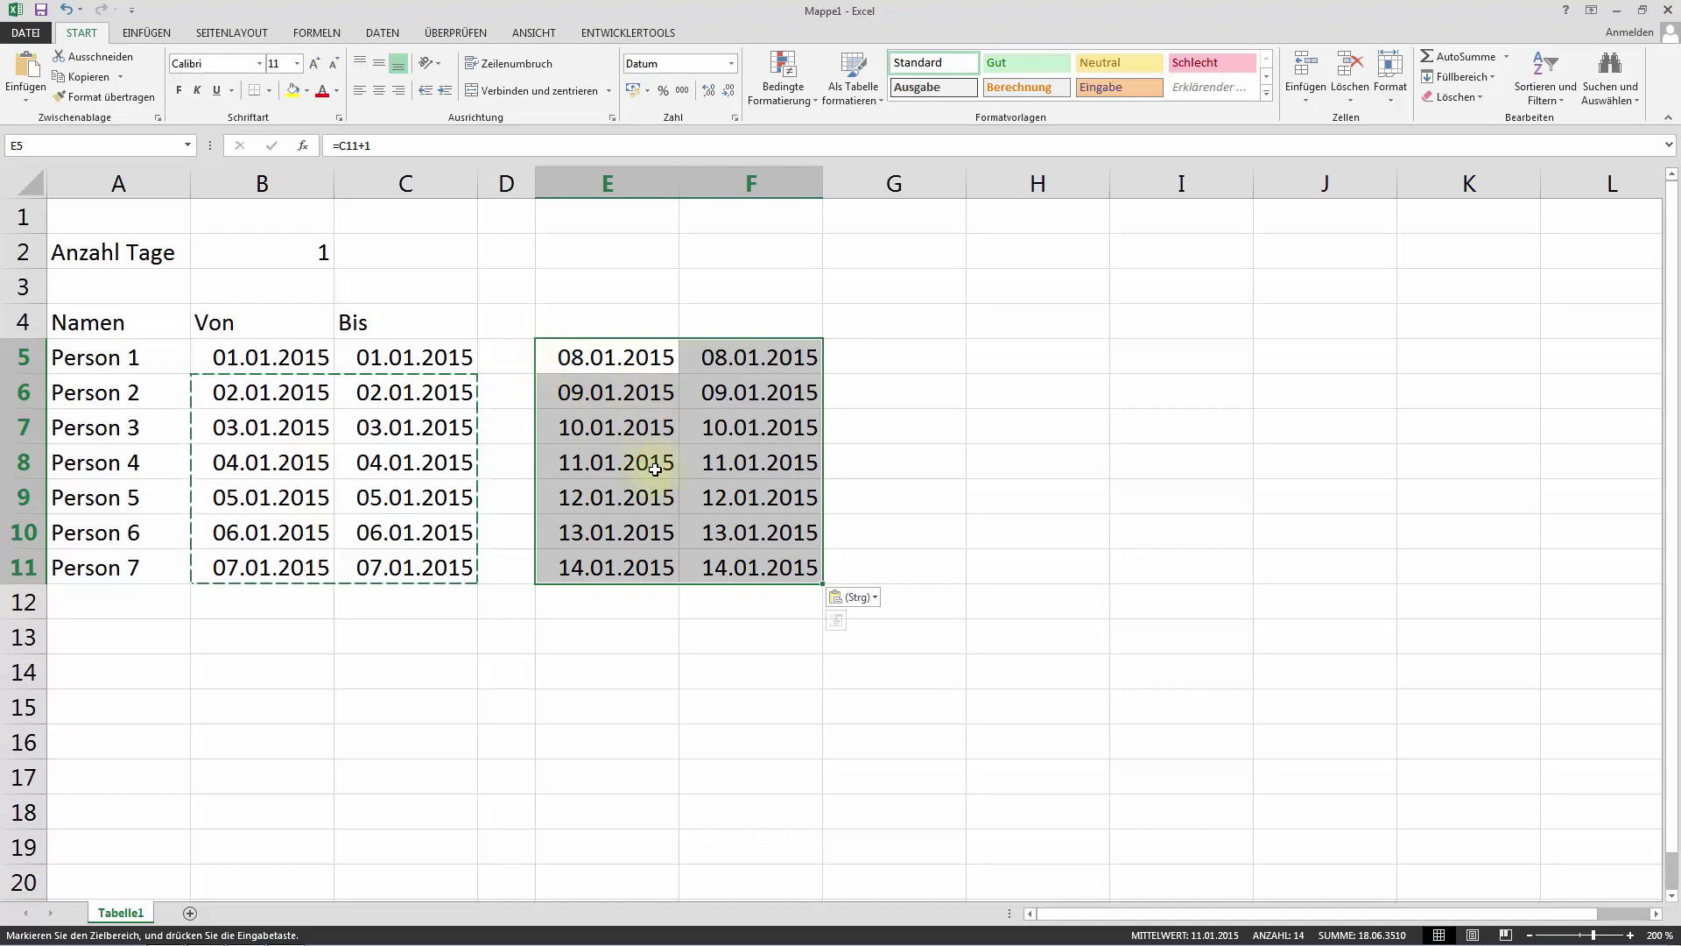
key("ctrl")
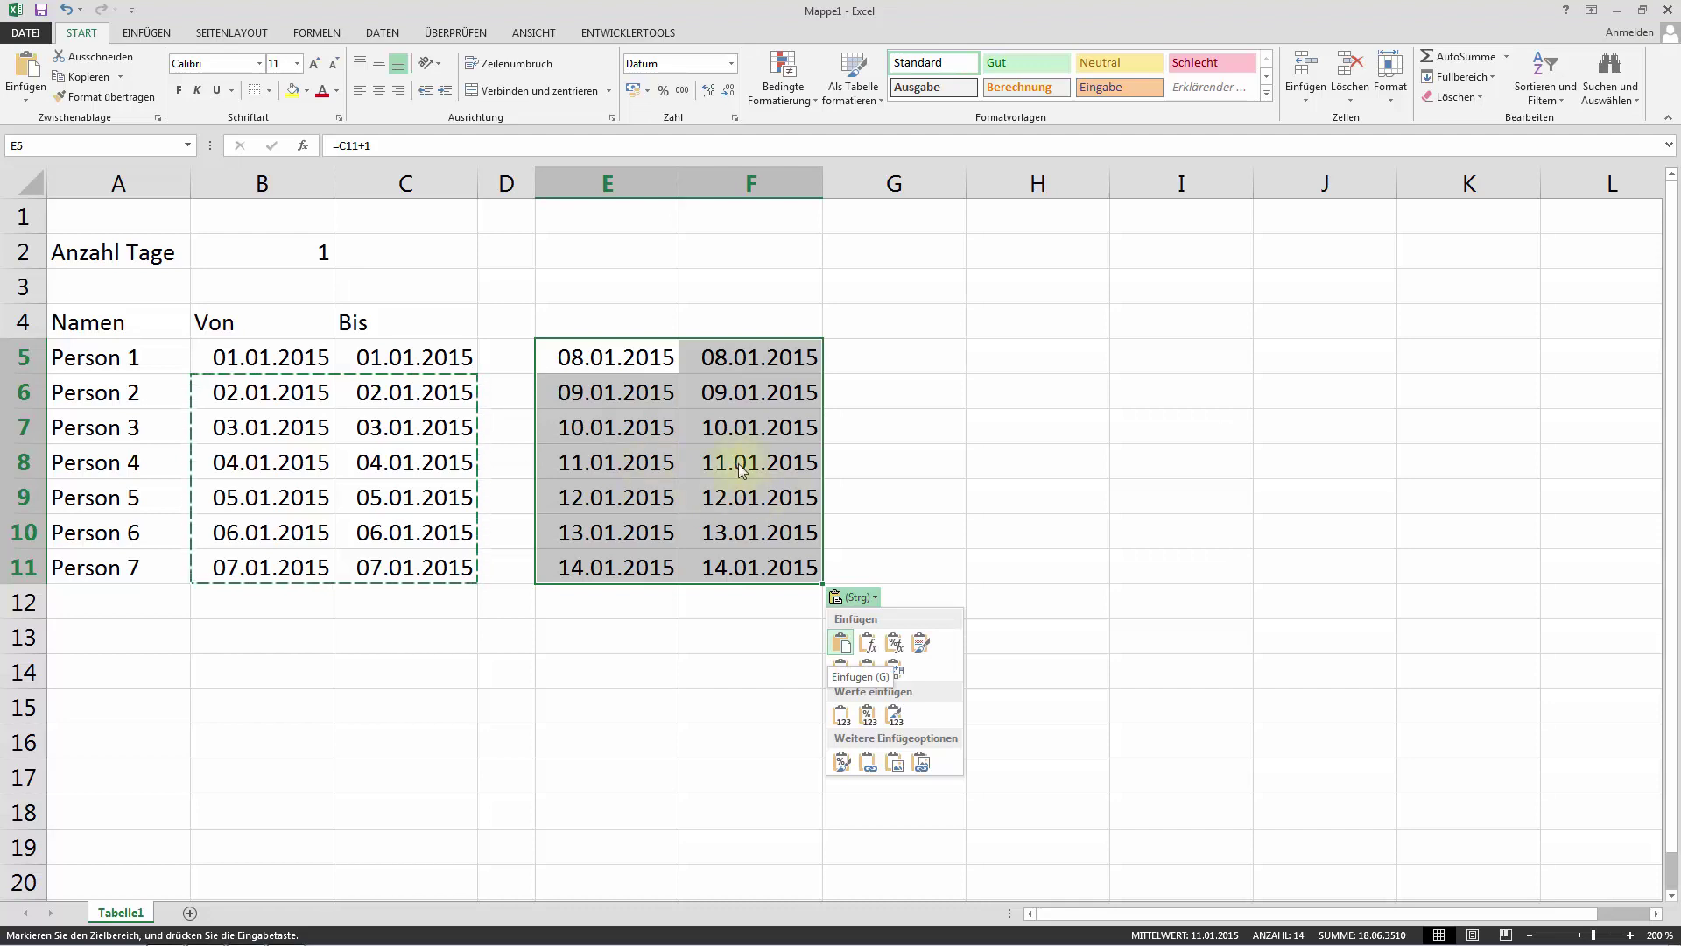
left_click(618, 368)
left_click_drag(604, 361, 761, 559)
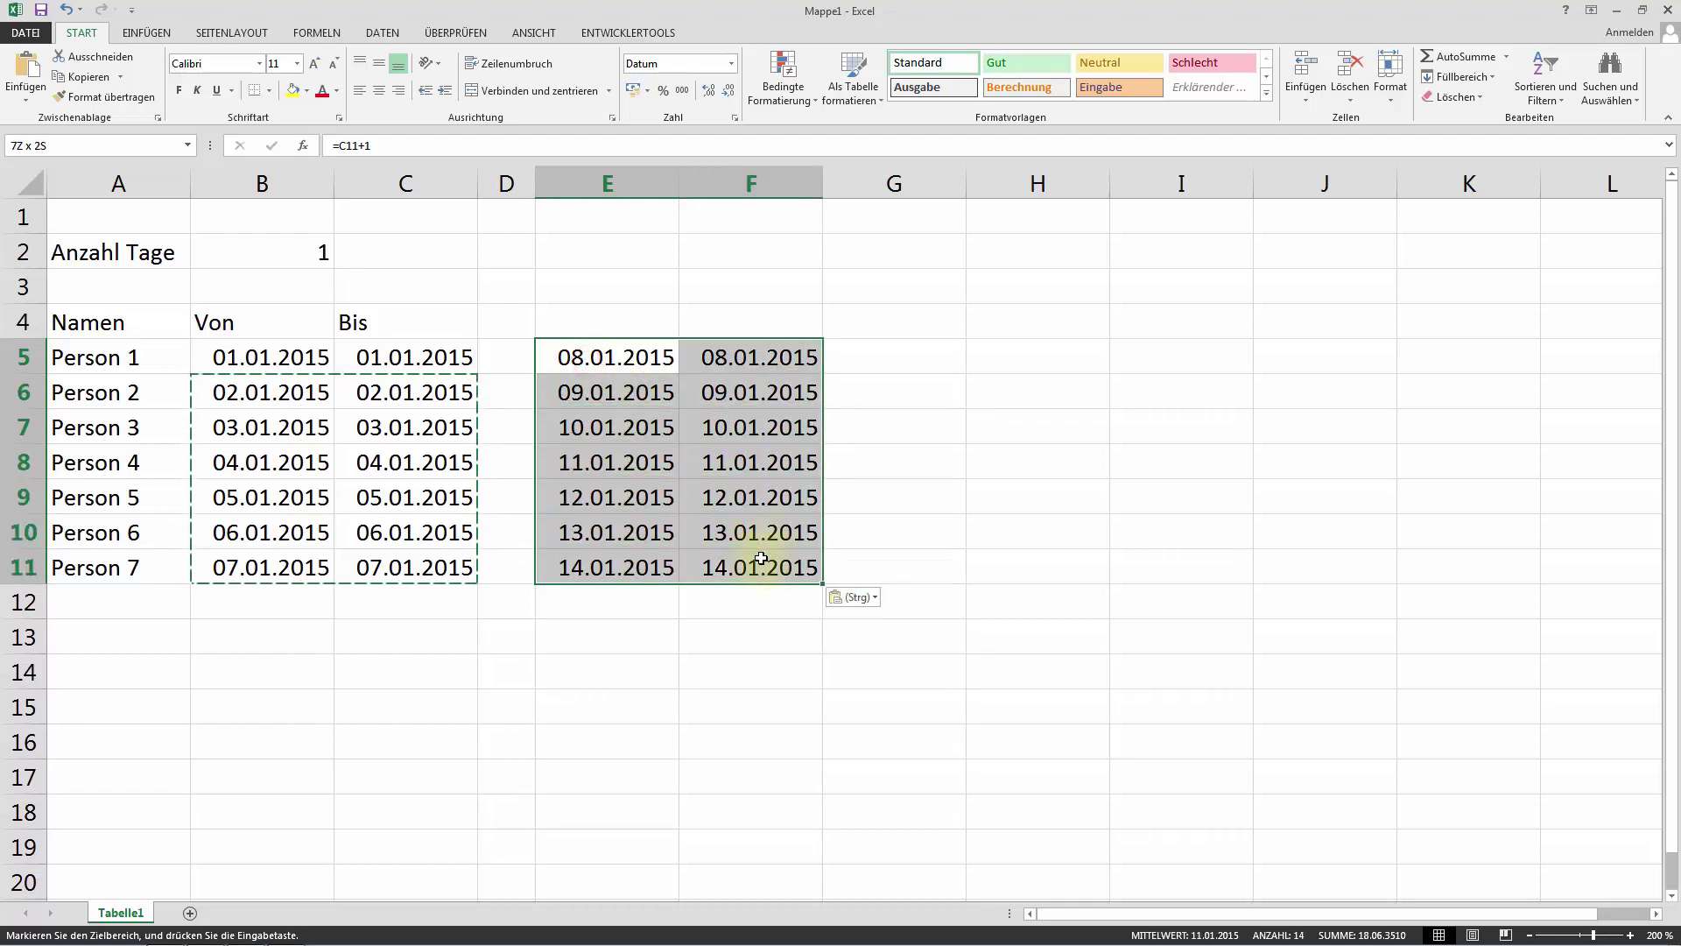
key("ctrl+c")
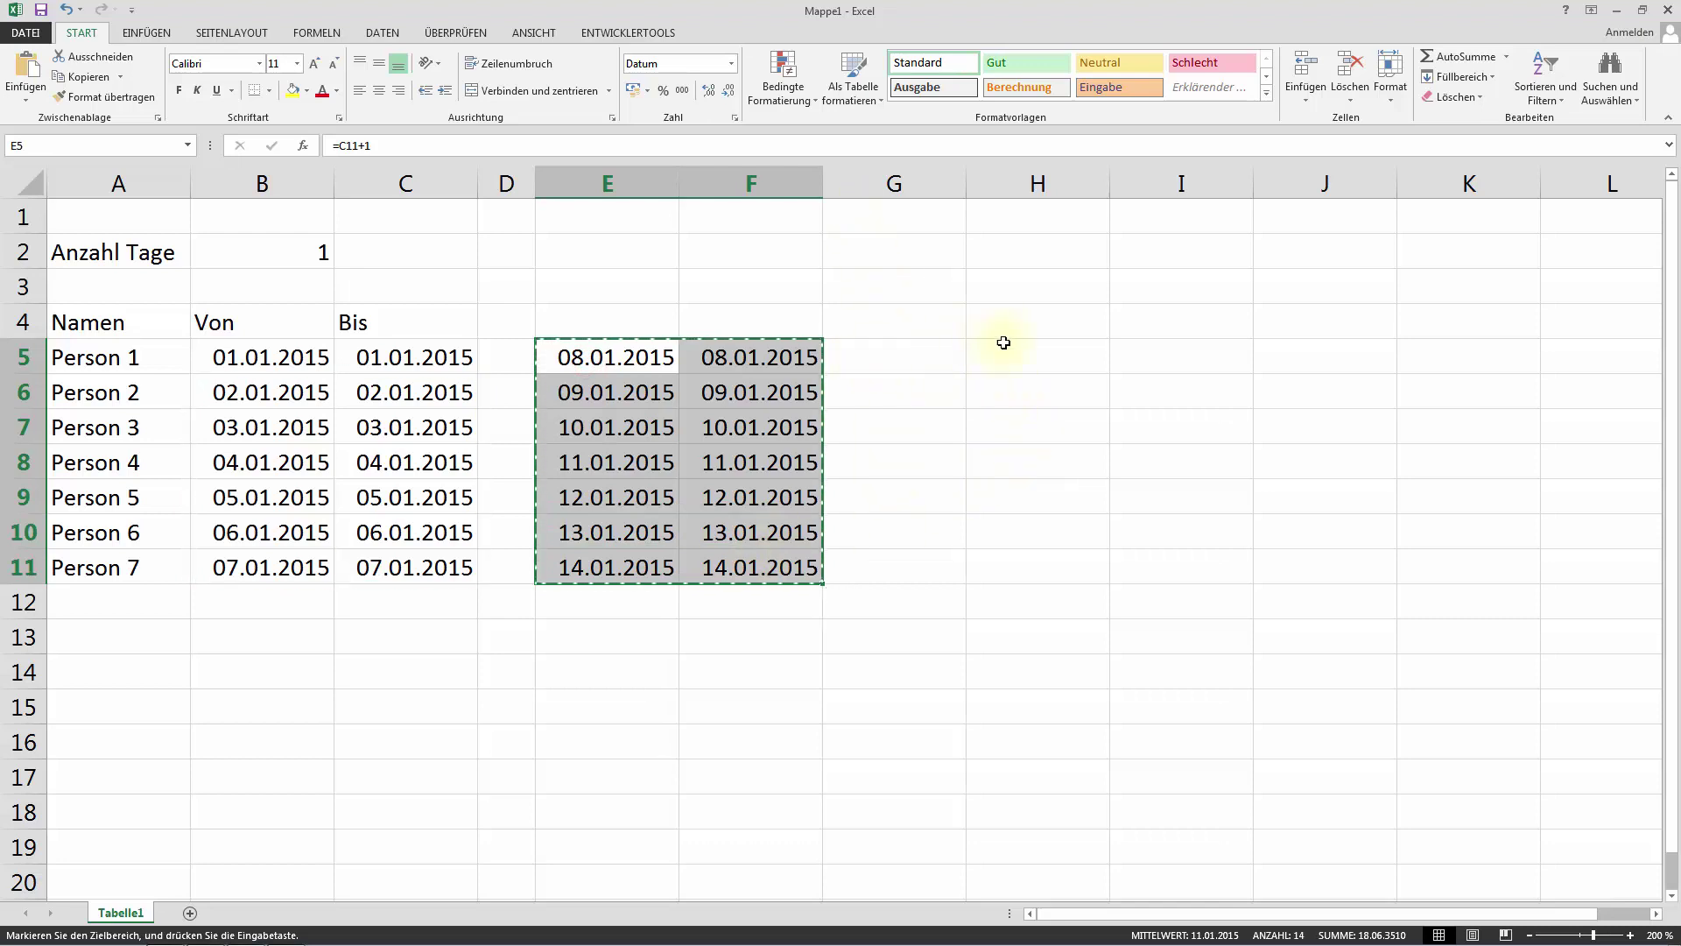
left_click(1000, 346)
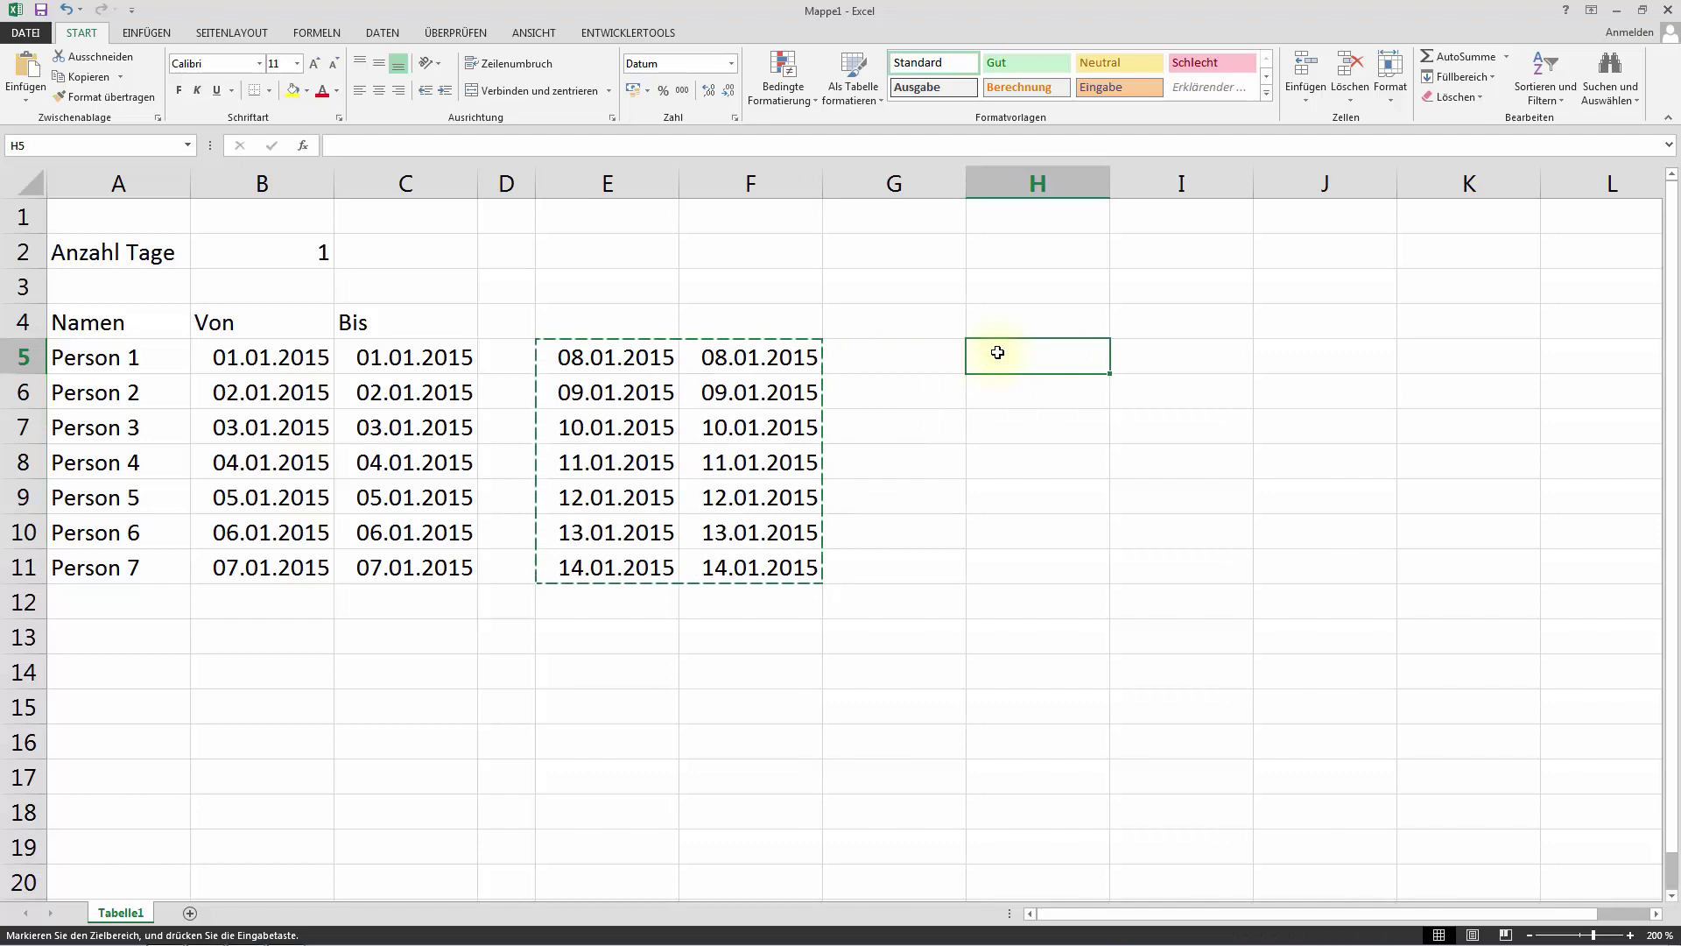
Paste the date block at H5 and narrow spacer column G
key("ctrl+v")
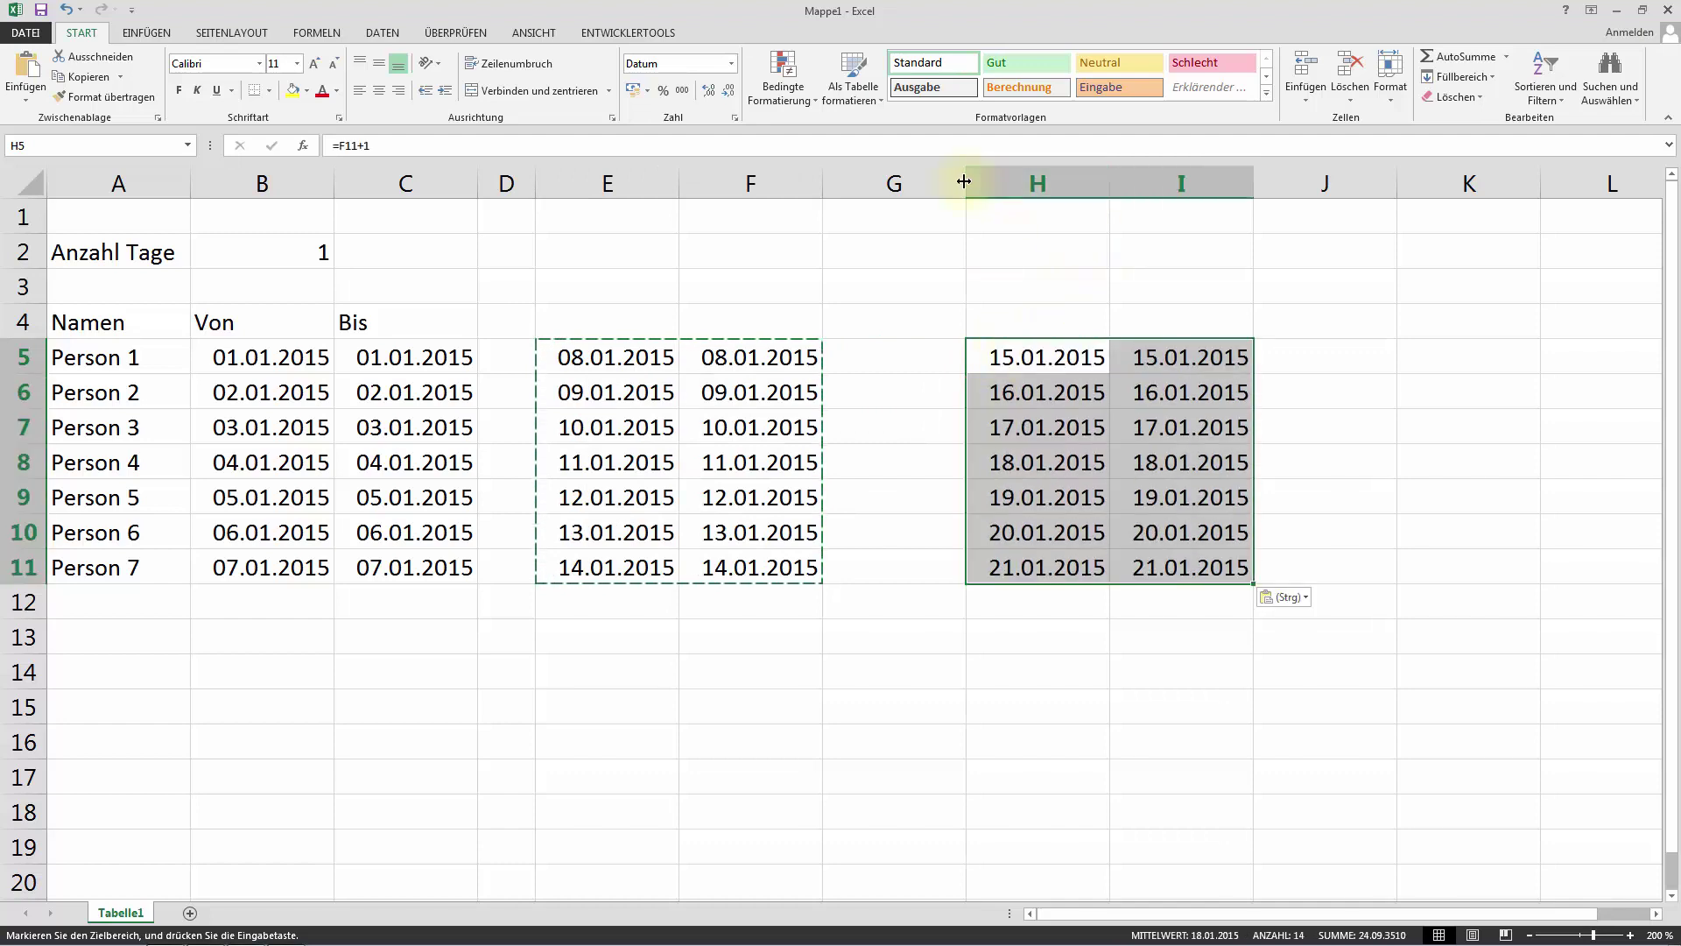
left_click_drag(964, 182, 890, 183)
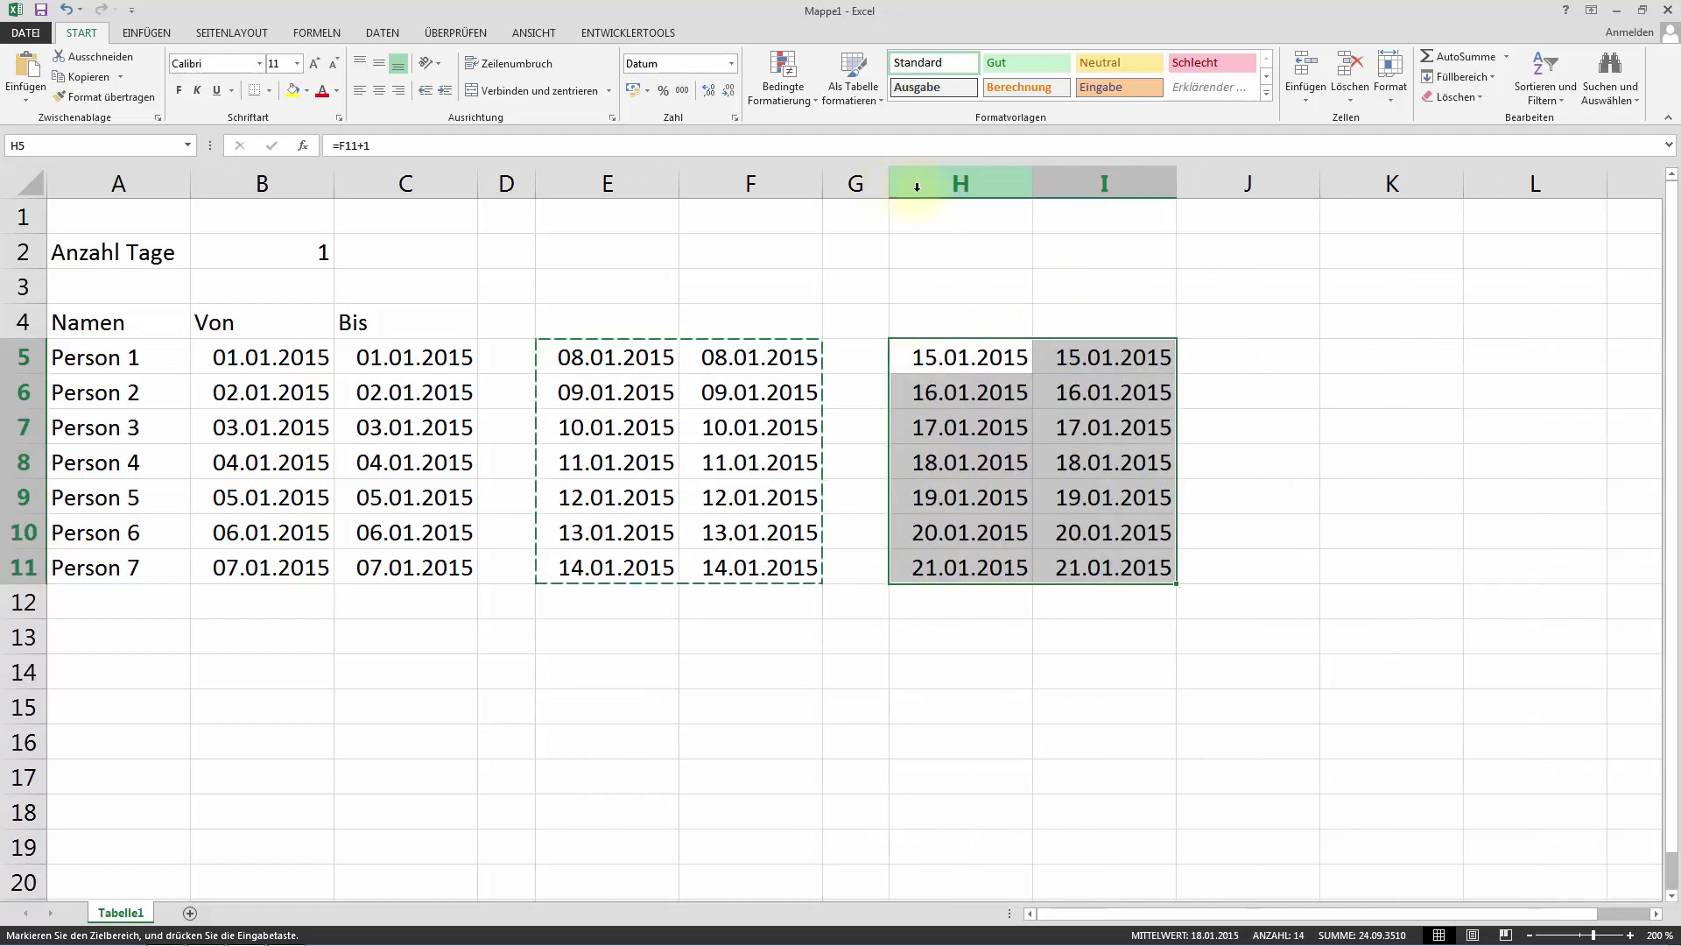
left_click(1530, 935)
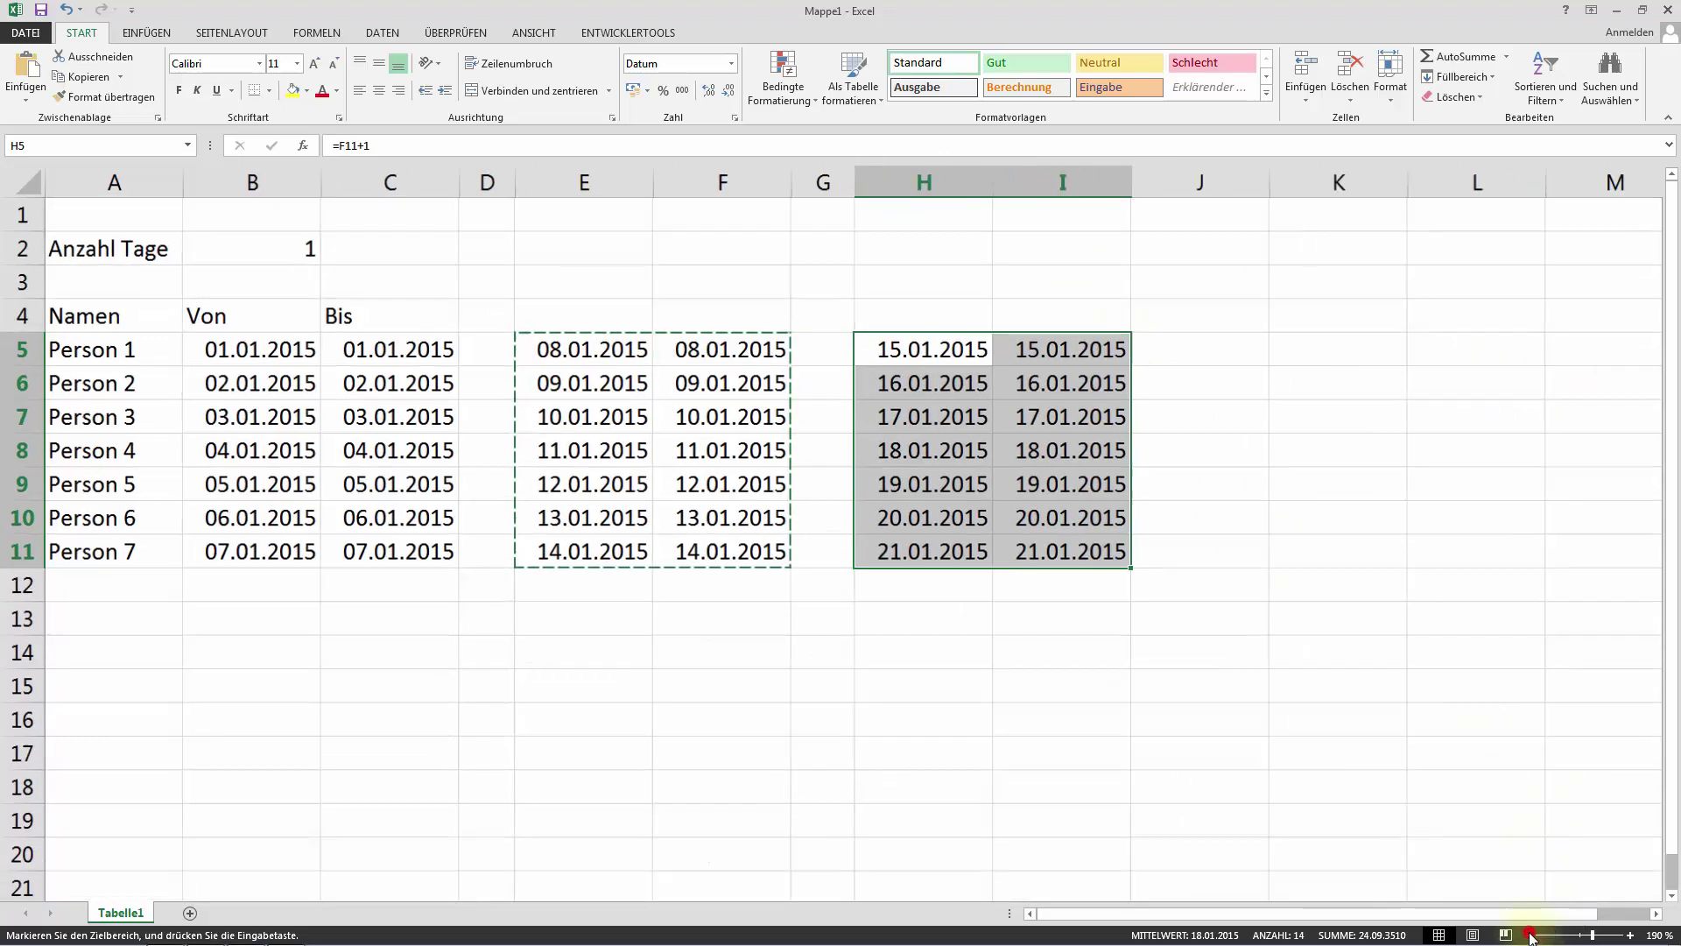
left_click(1531, 935)
left_click(1531, 935)
left_click(1531, 936)
left_click(1531, 935)
left_click(1531, 935)
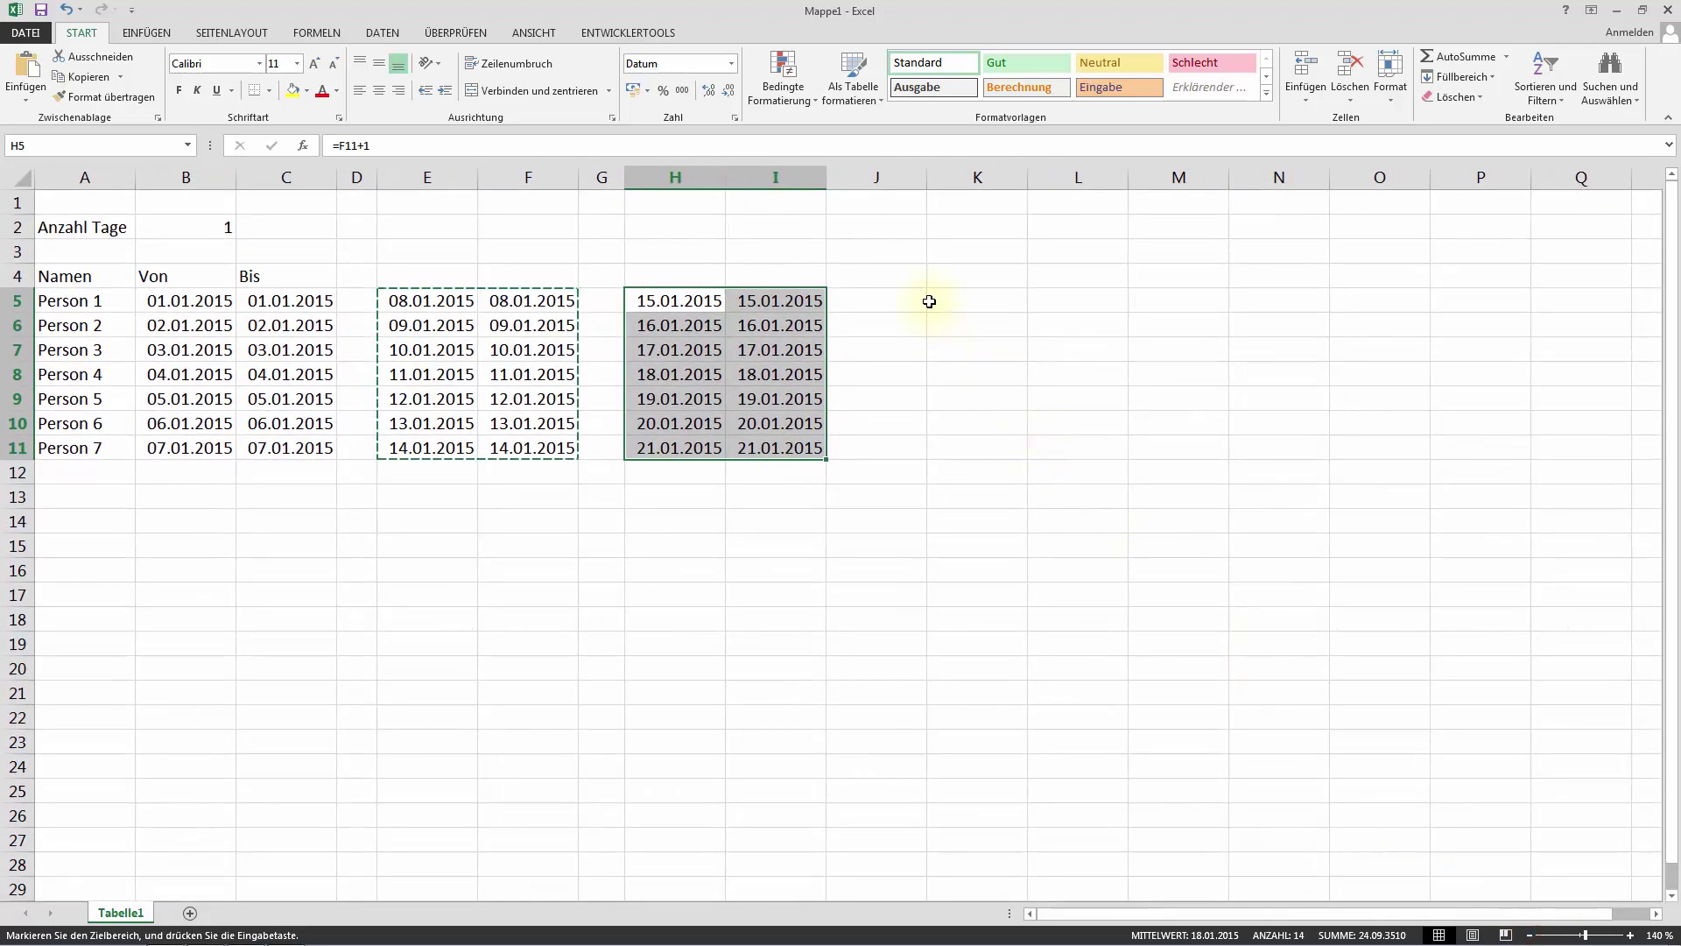
Paste the date block again at K5, N5 and Q5, extending dates to 11.02.2015
left_click(956, 299)
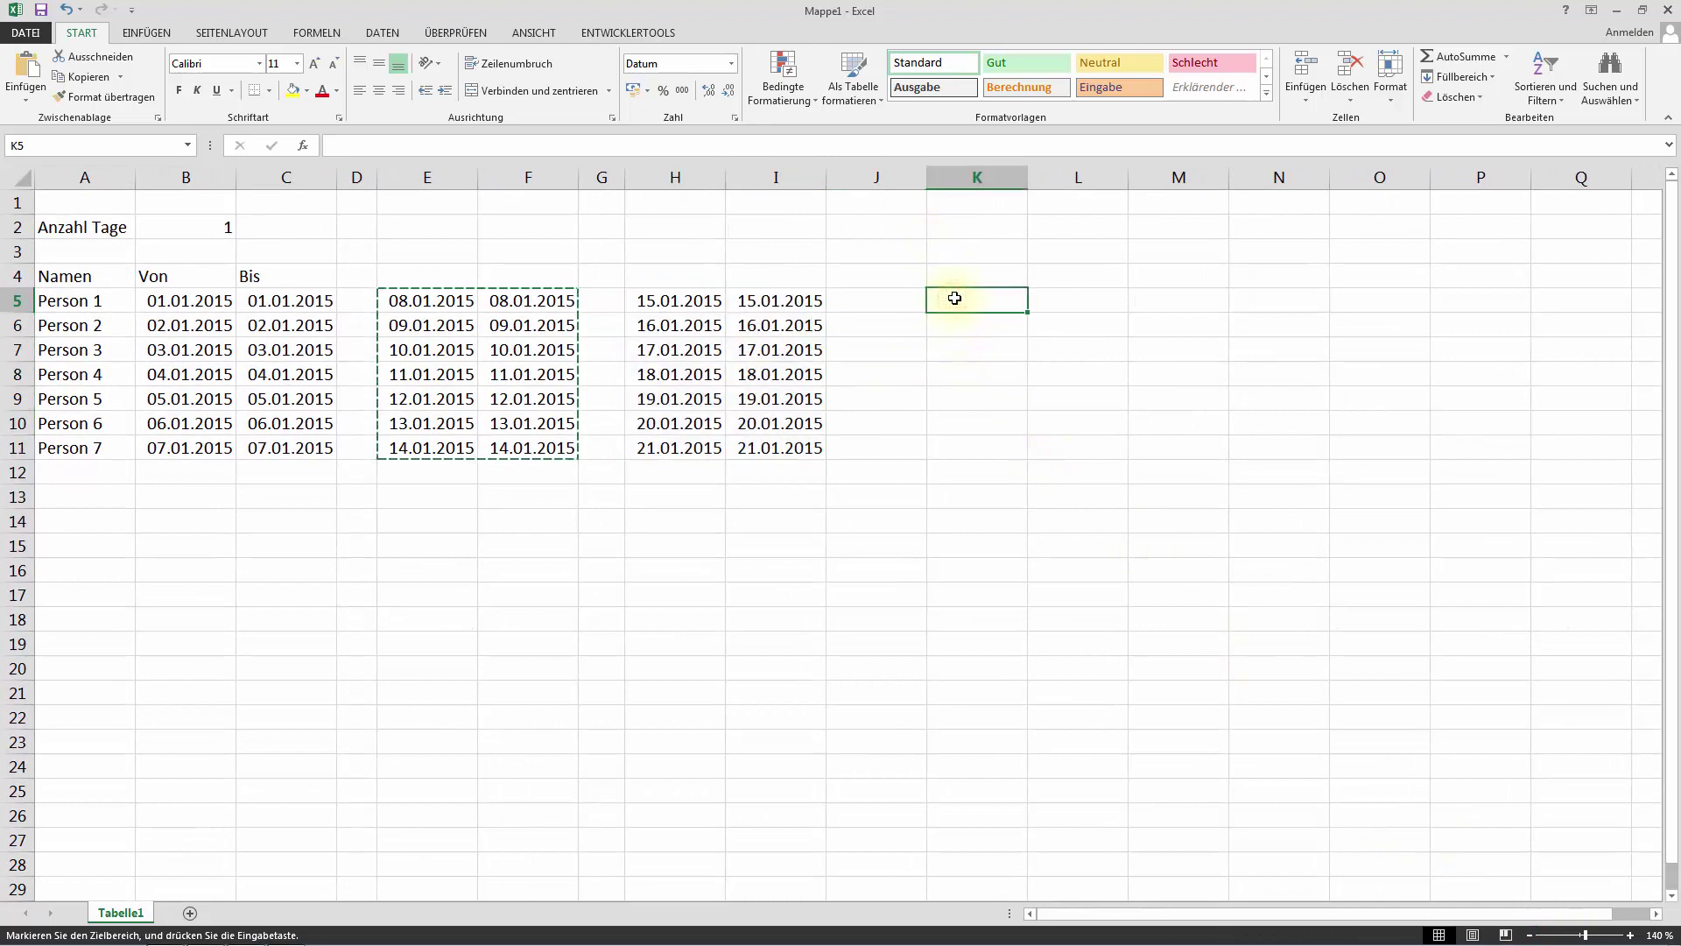
key("ctrl+v")
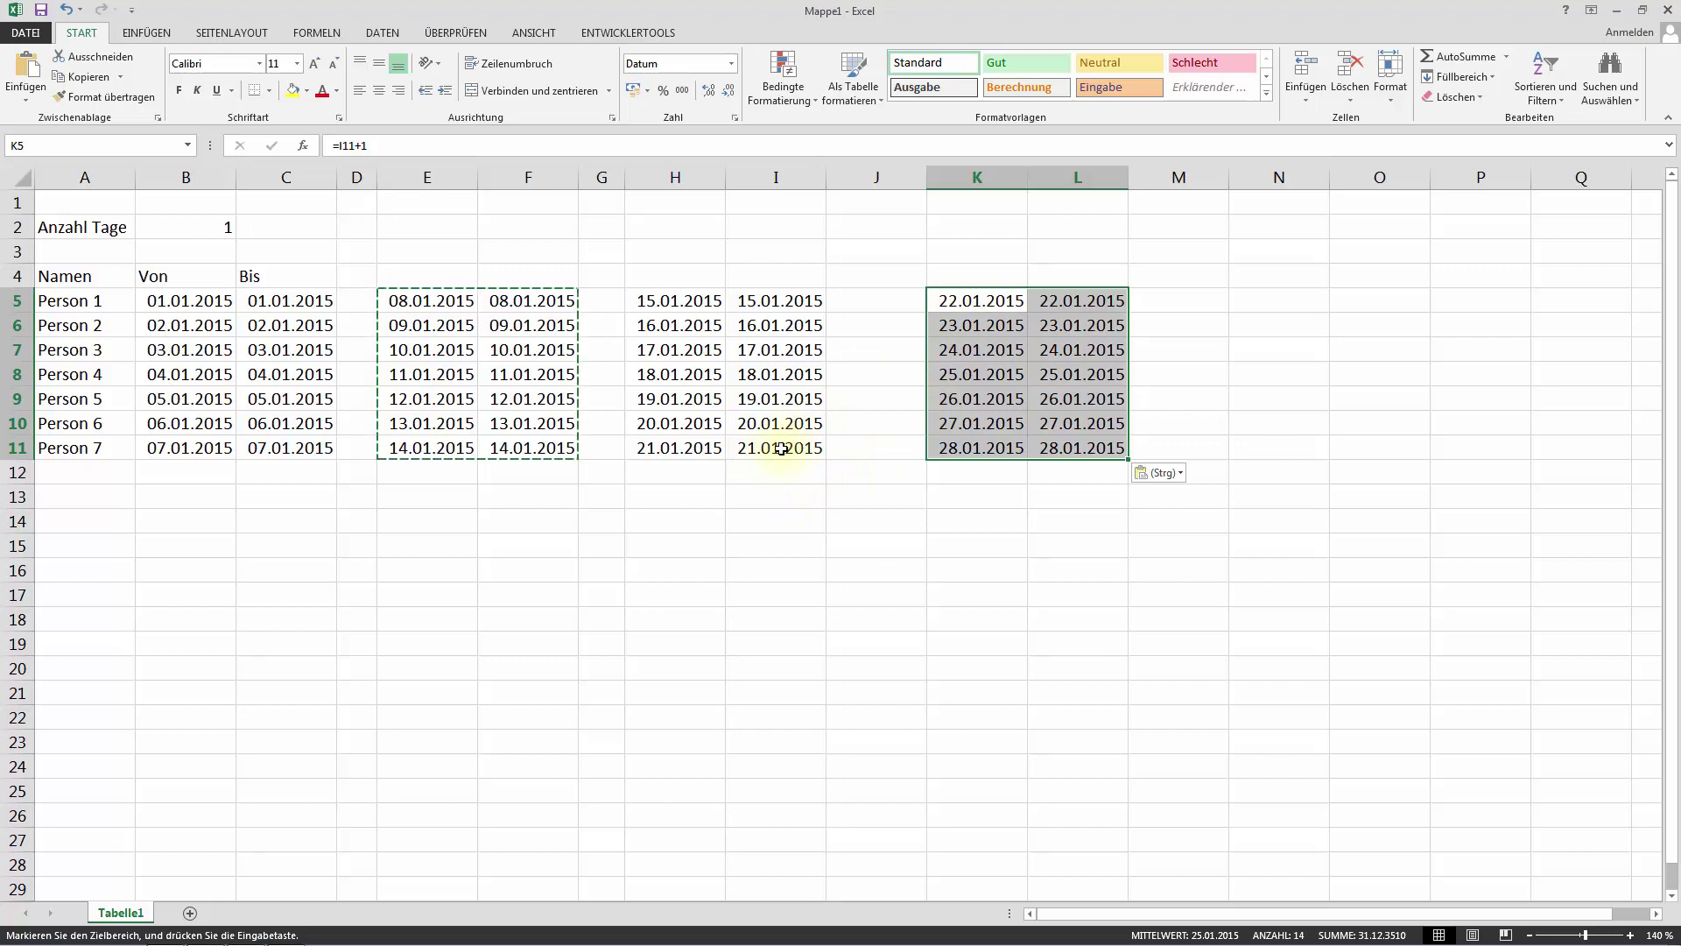
left_click(1264, 307)
type("29.01.2015\t29.01.2015 30.01.2015\t30.01.2015 31.01.2015\t31.01.2015 01.02.2015\t01.02.2015 02.02.2015\t02.02.2015 03.02.2015\t03.02.2015 04.02.2015\t04.02.2015")
left_click(1563, 299)
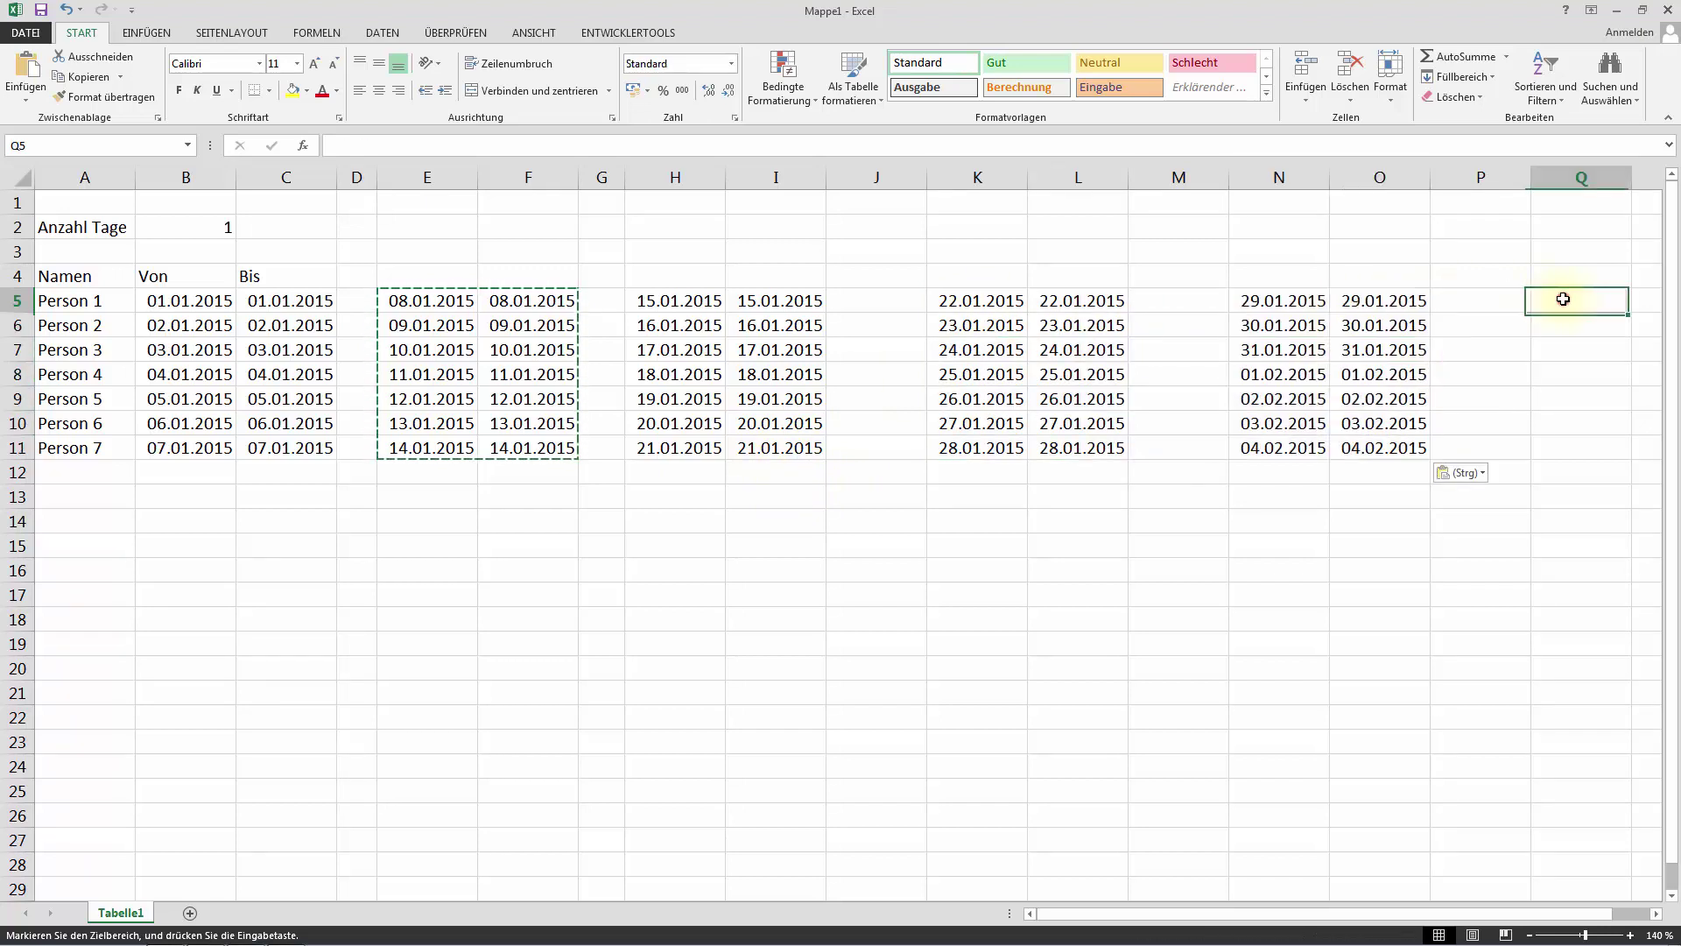
key("ctrl+v")
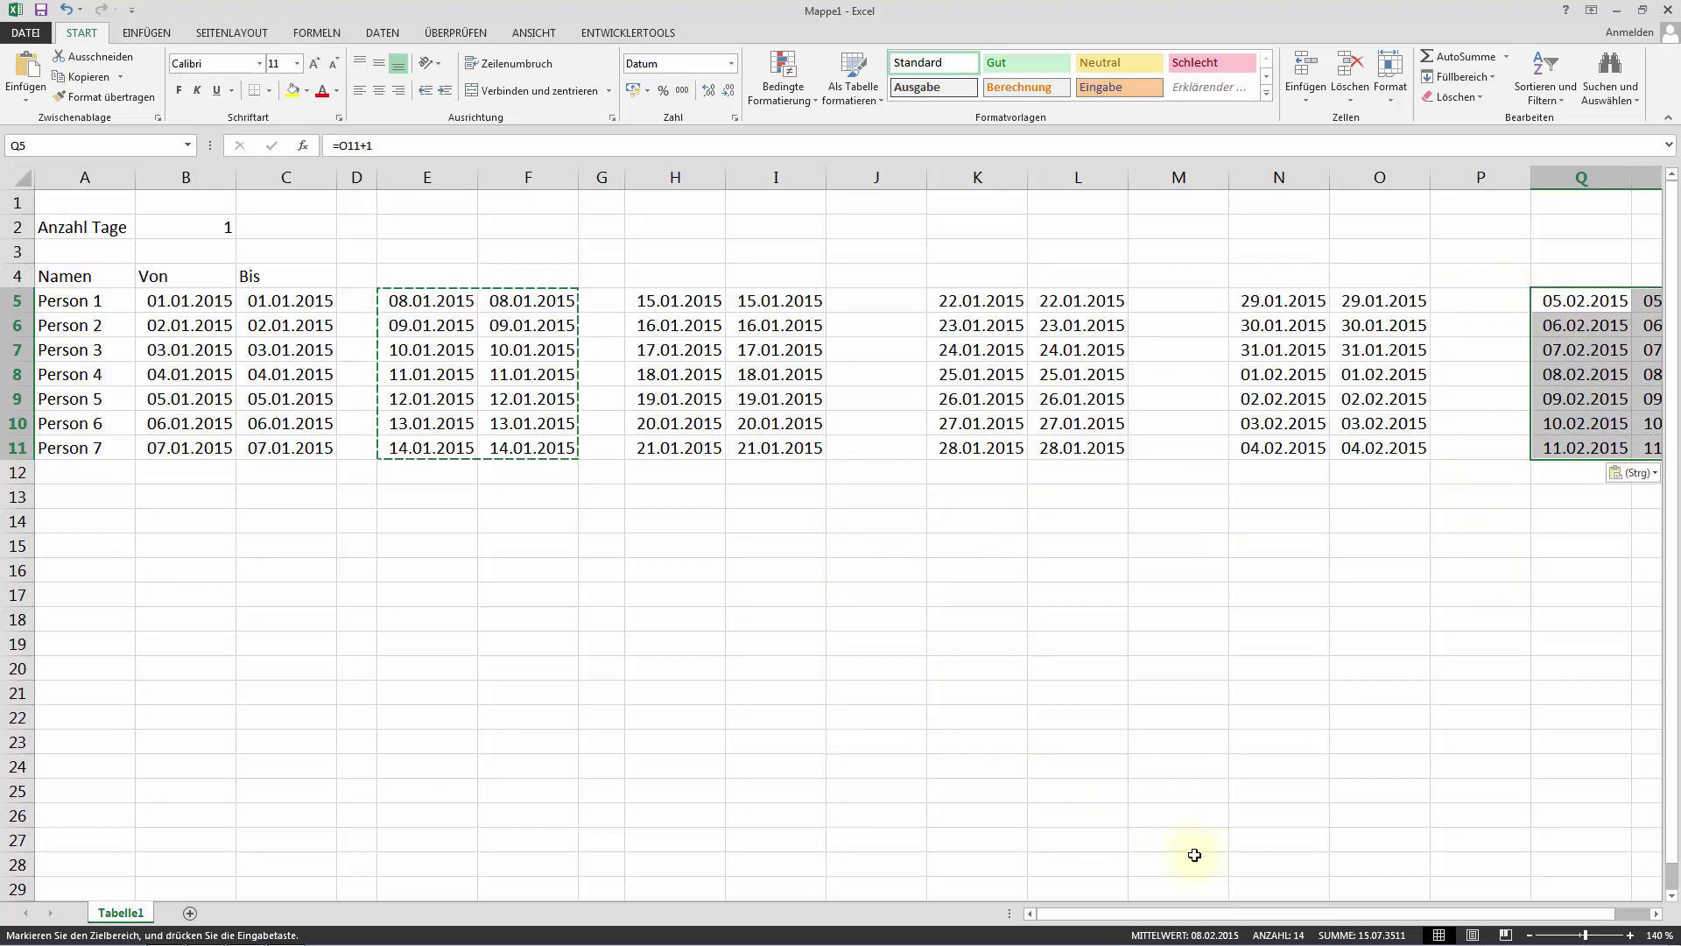
left_click(1530, 935)
left_click(1530, 935)
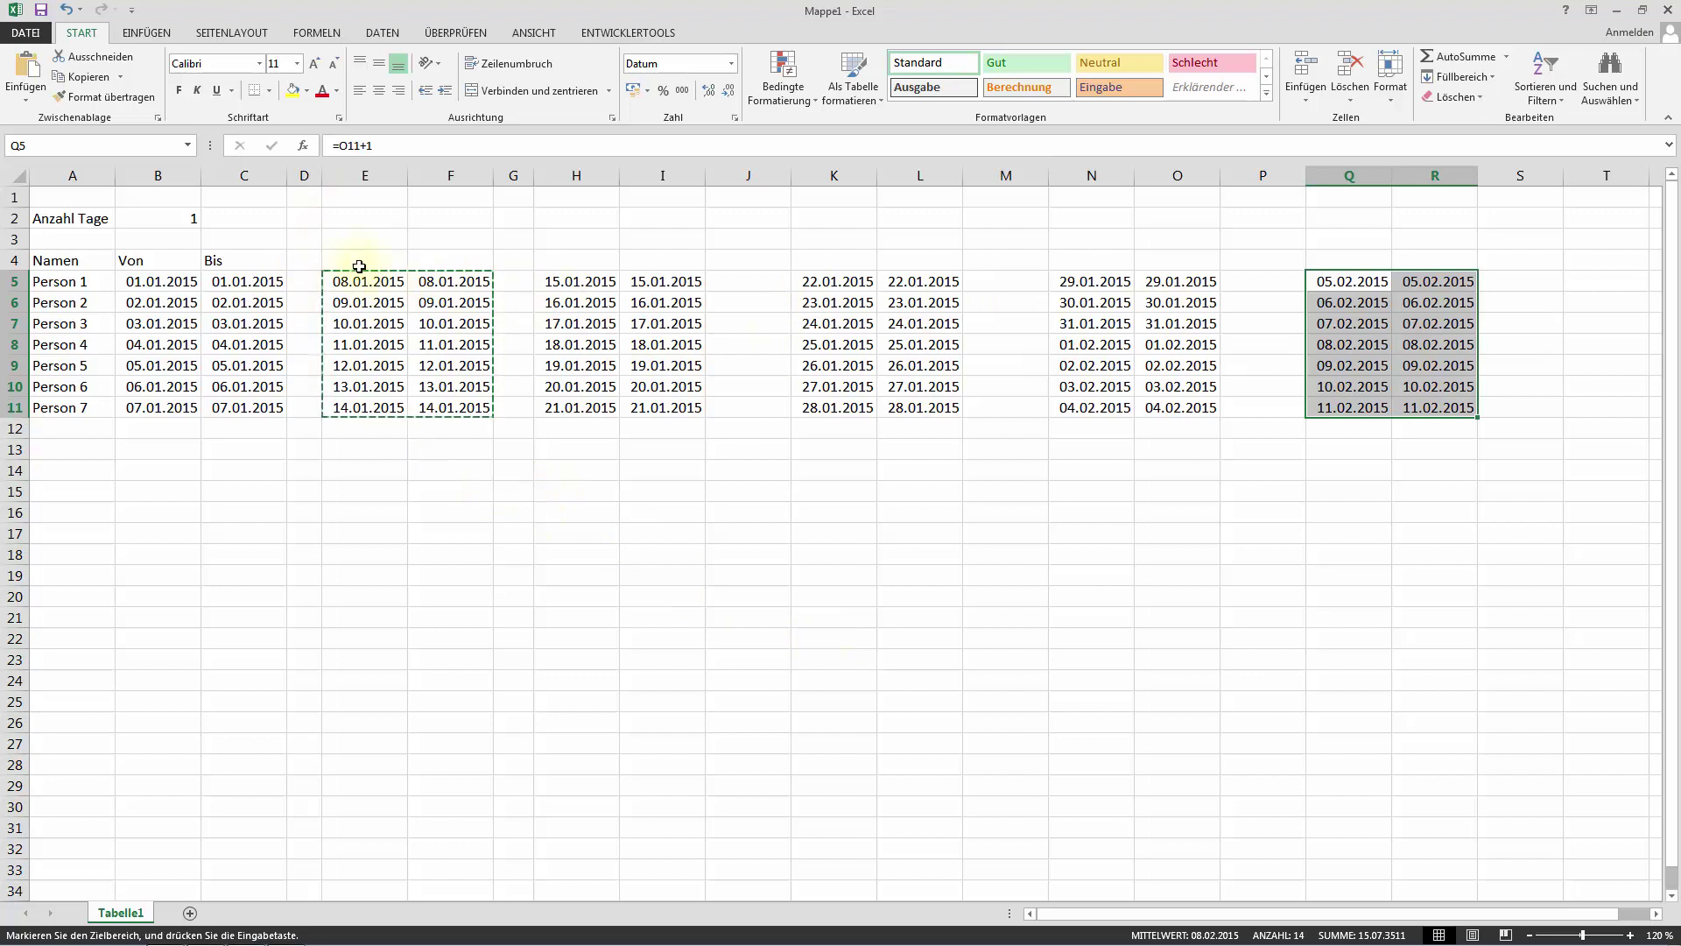
Select spacer columns D, G, J, M and P together and drag their width down to a thin sliver
left_click(300, 176)
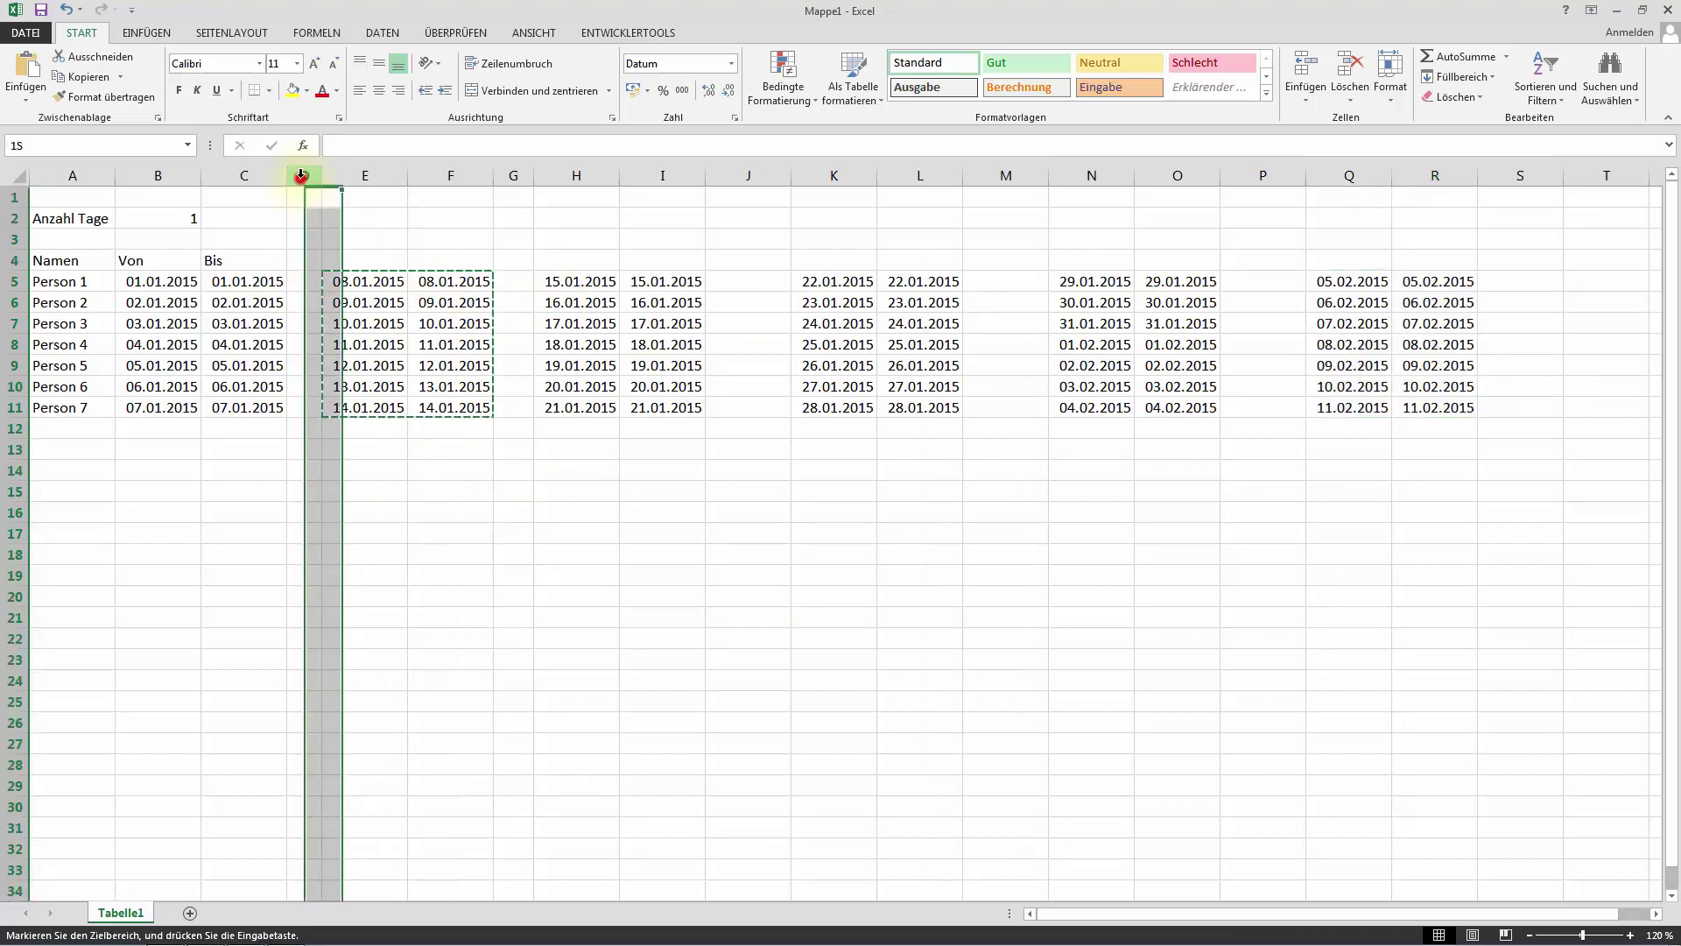
left_click(514, 175, "ctrl")
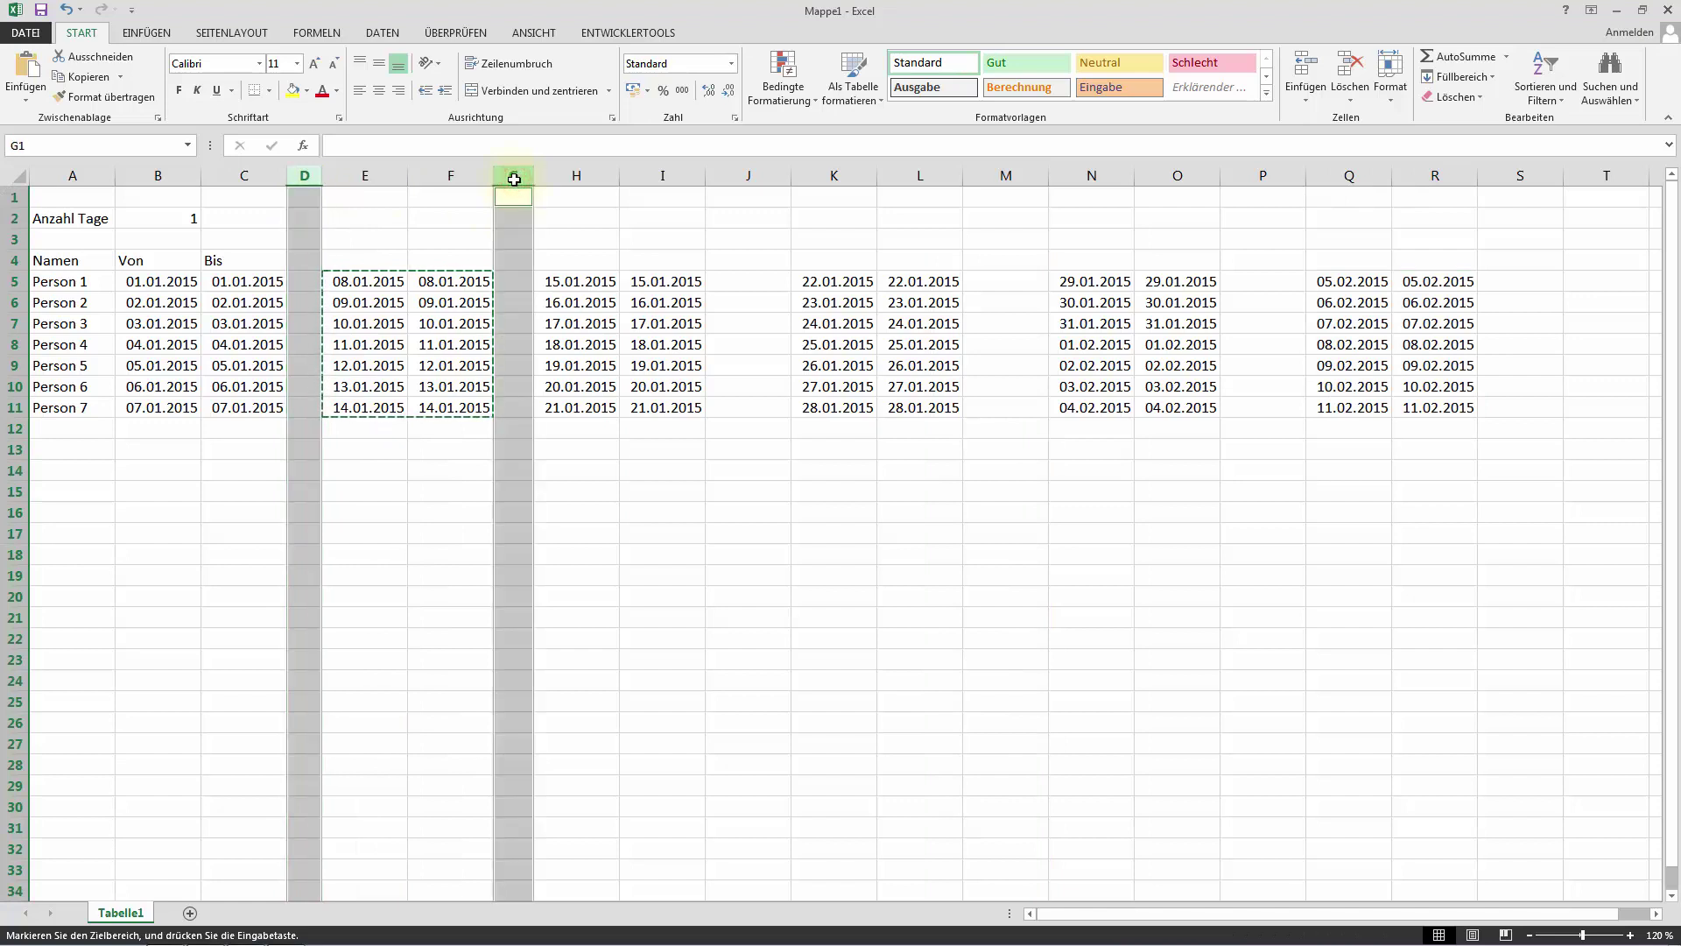
left_click(751, 178, "ctrl")
left_click(1005, 175, "ctrl")
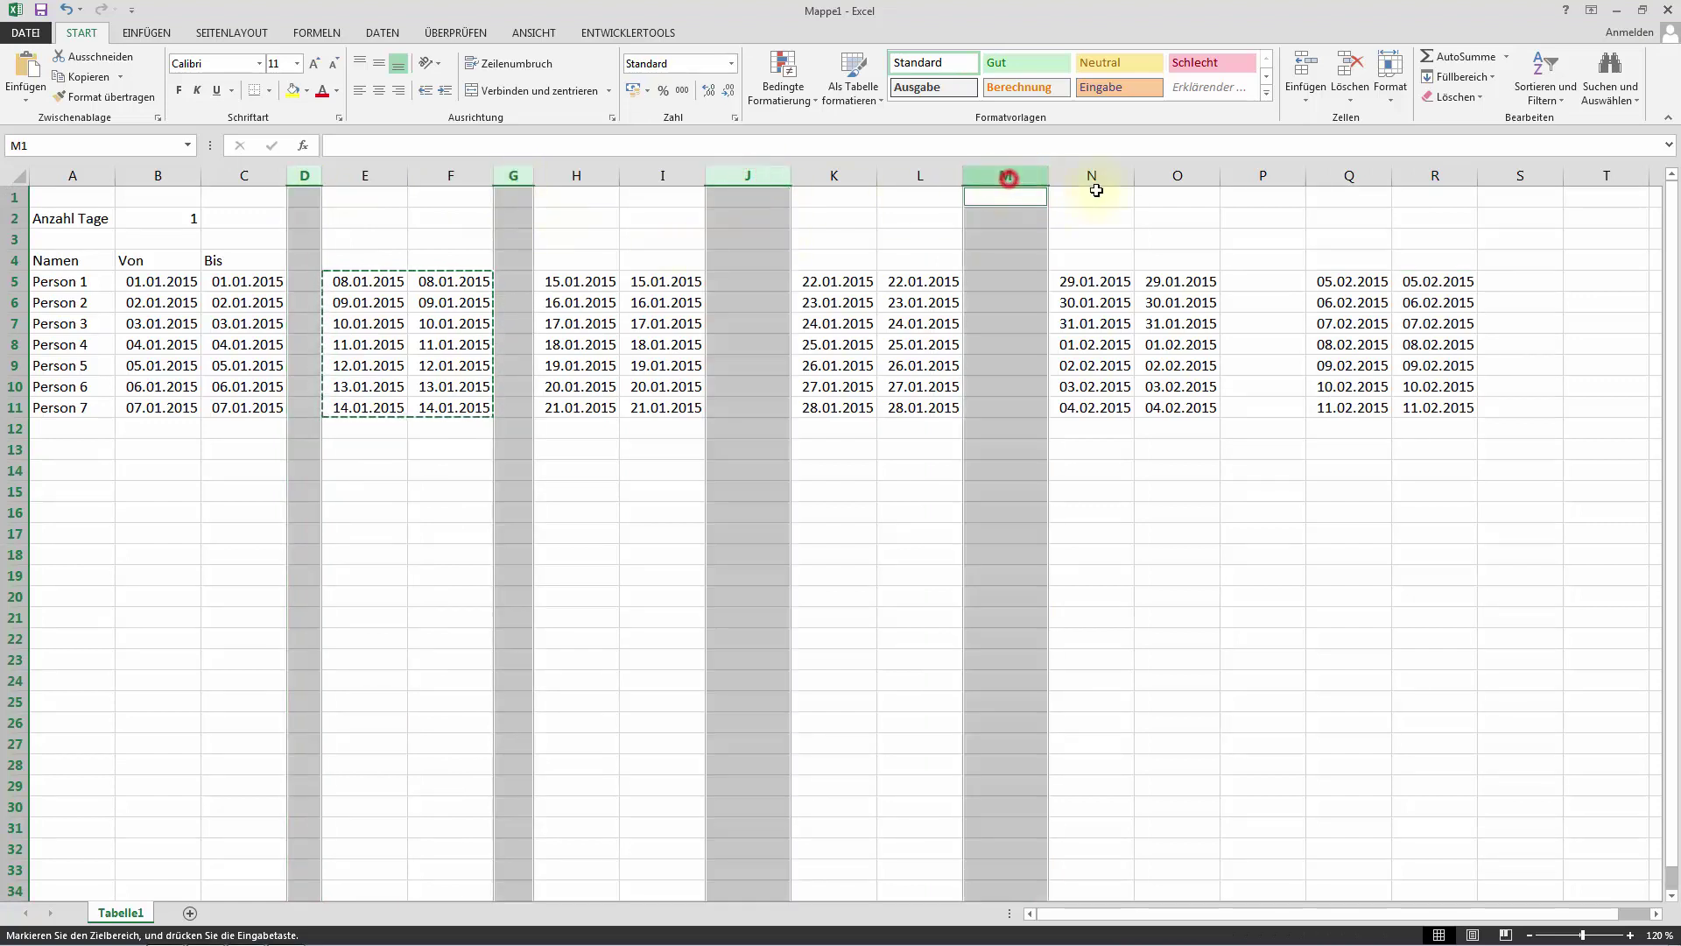
left_click(1251, 174, "ctrl")
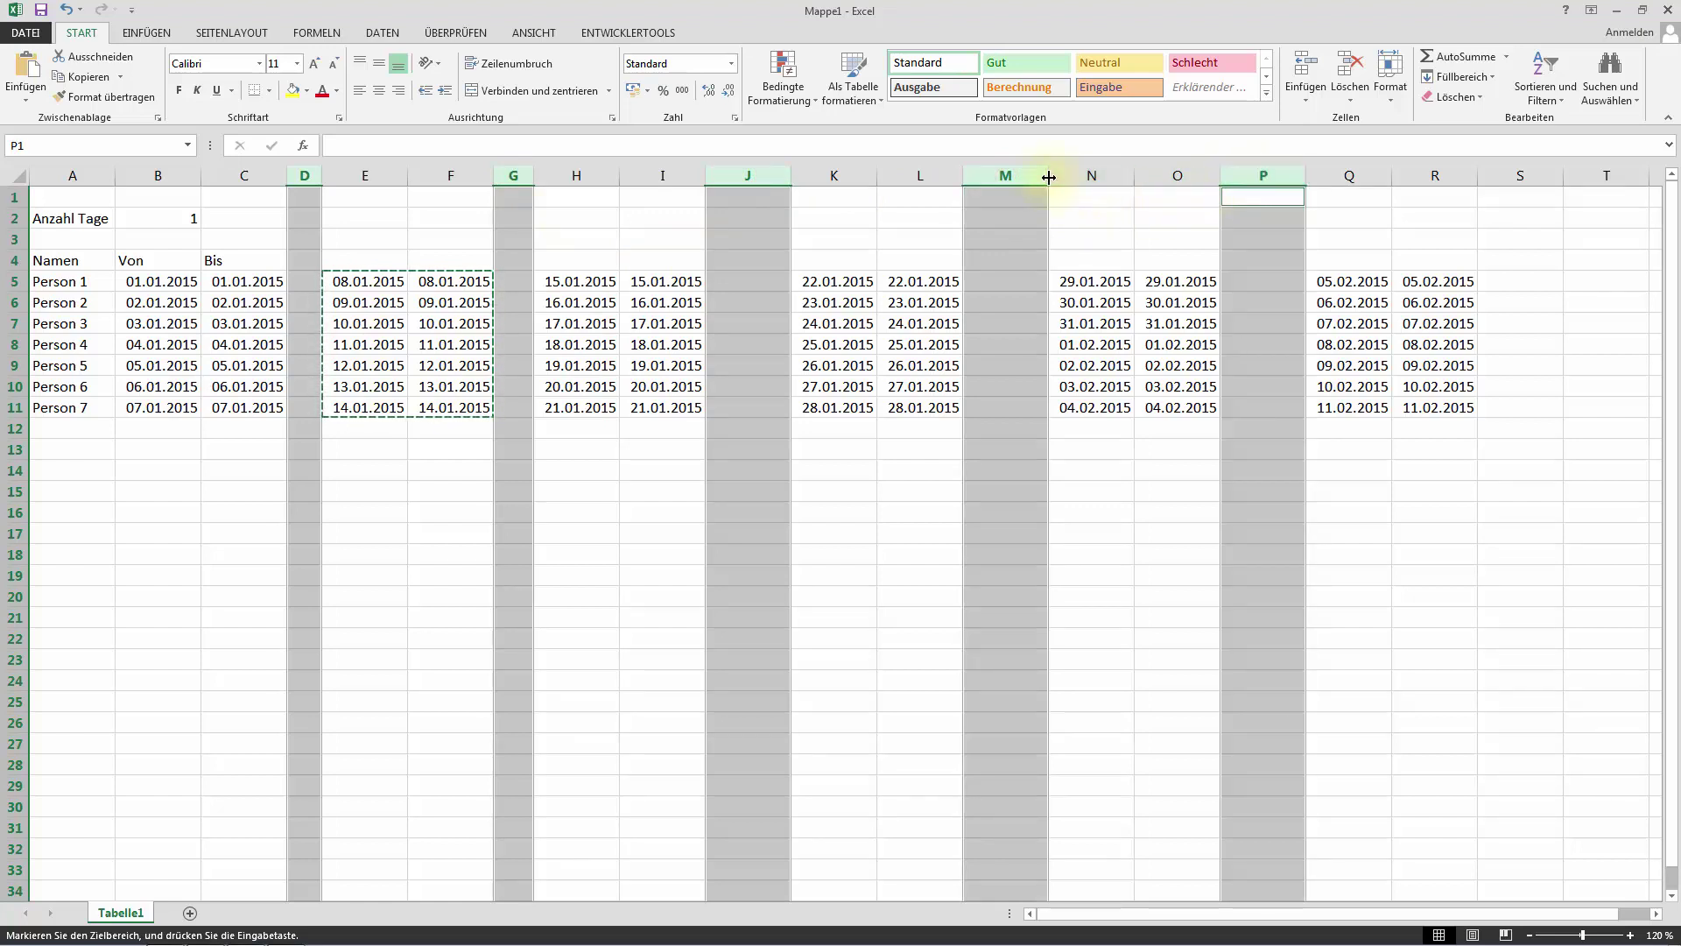
left_click_drag(1048, 177, 988, 177)
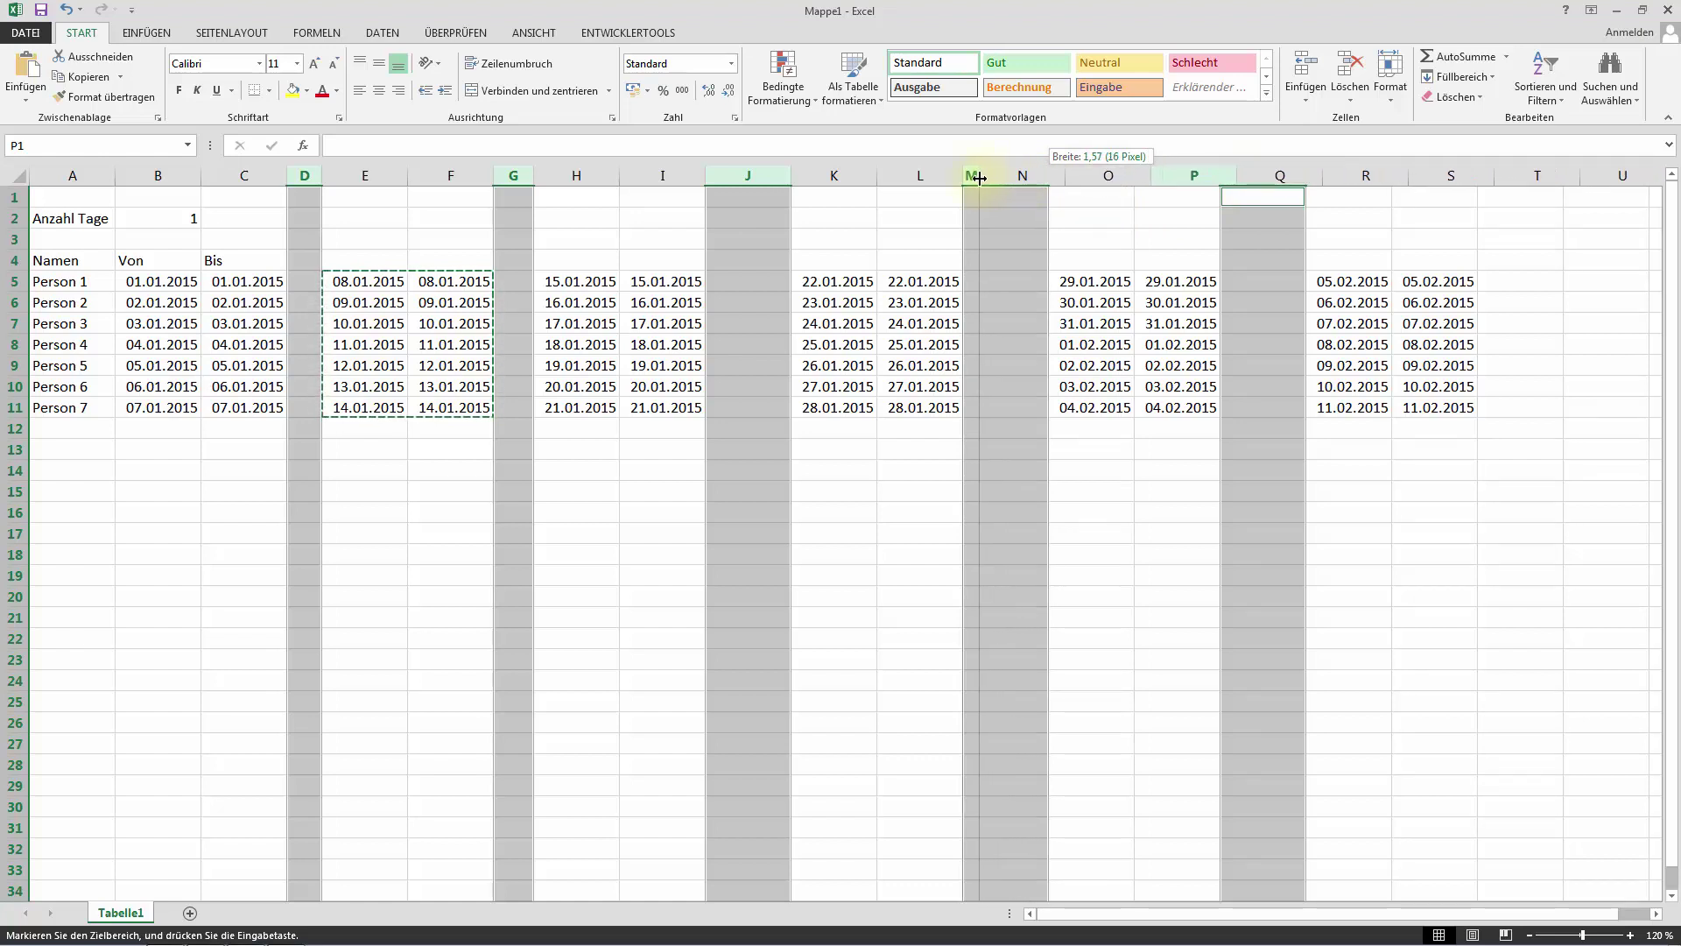
left_click_drag(988, 177, 980, 176)
left_click(135, 557)
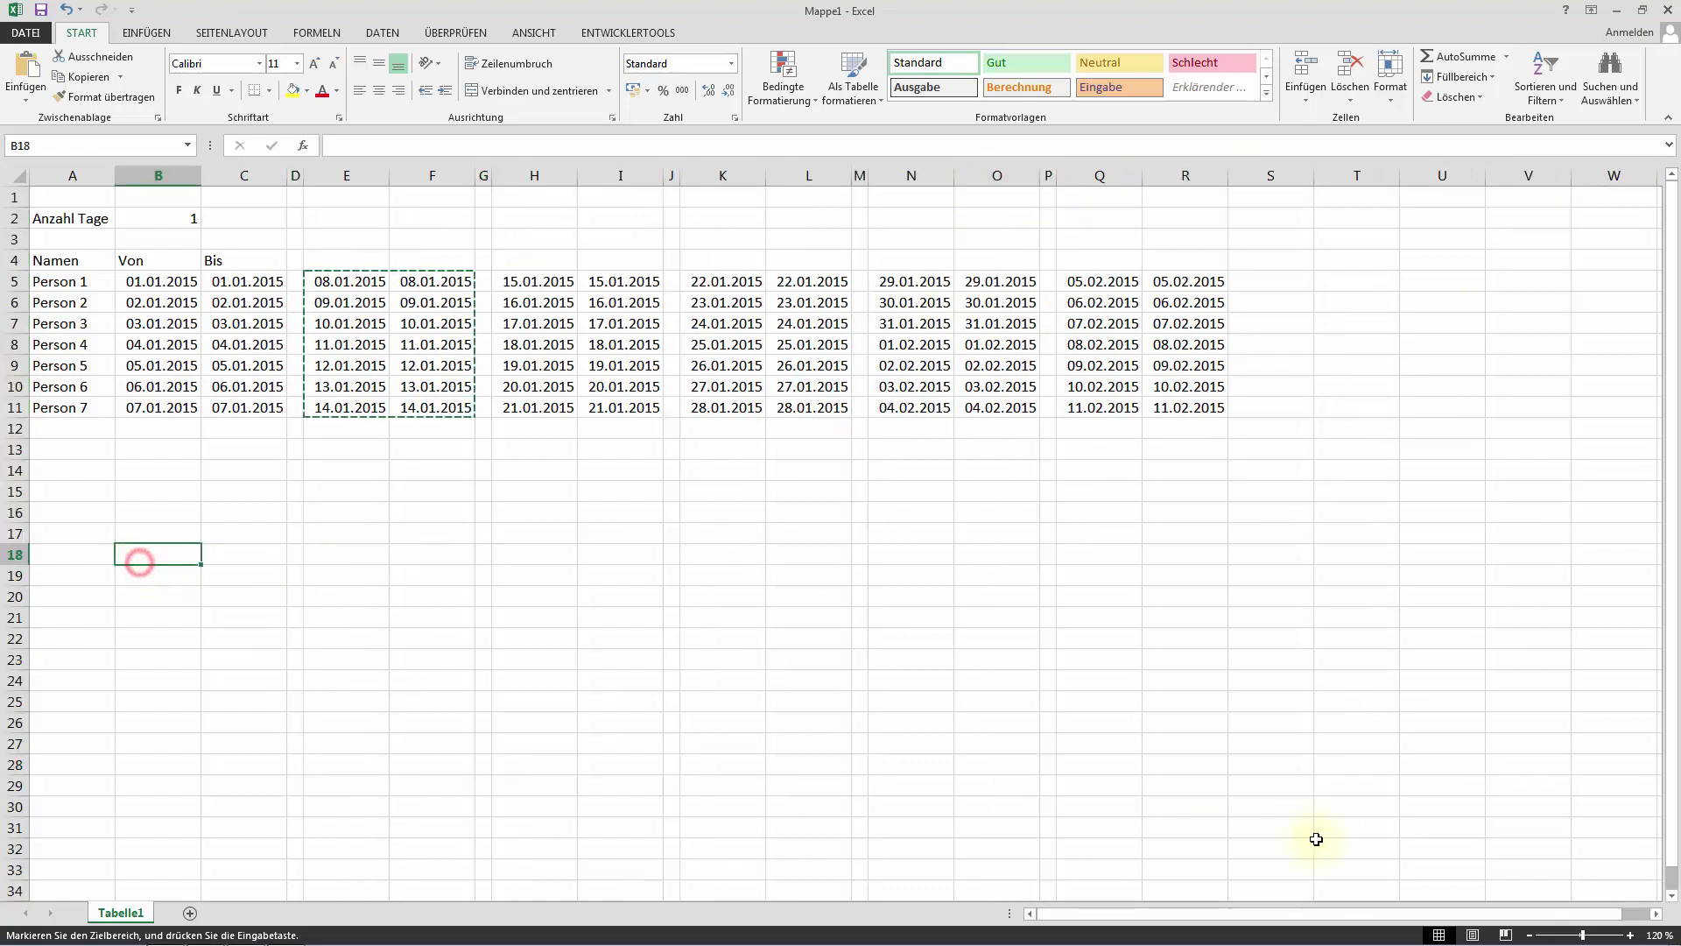
Zoom in on the sheet and try 2 as the Anzahl Tage value in B2
left_click(1627, 936)
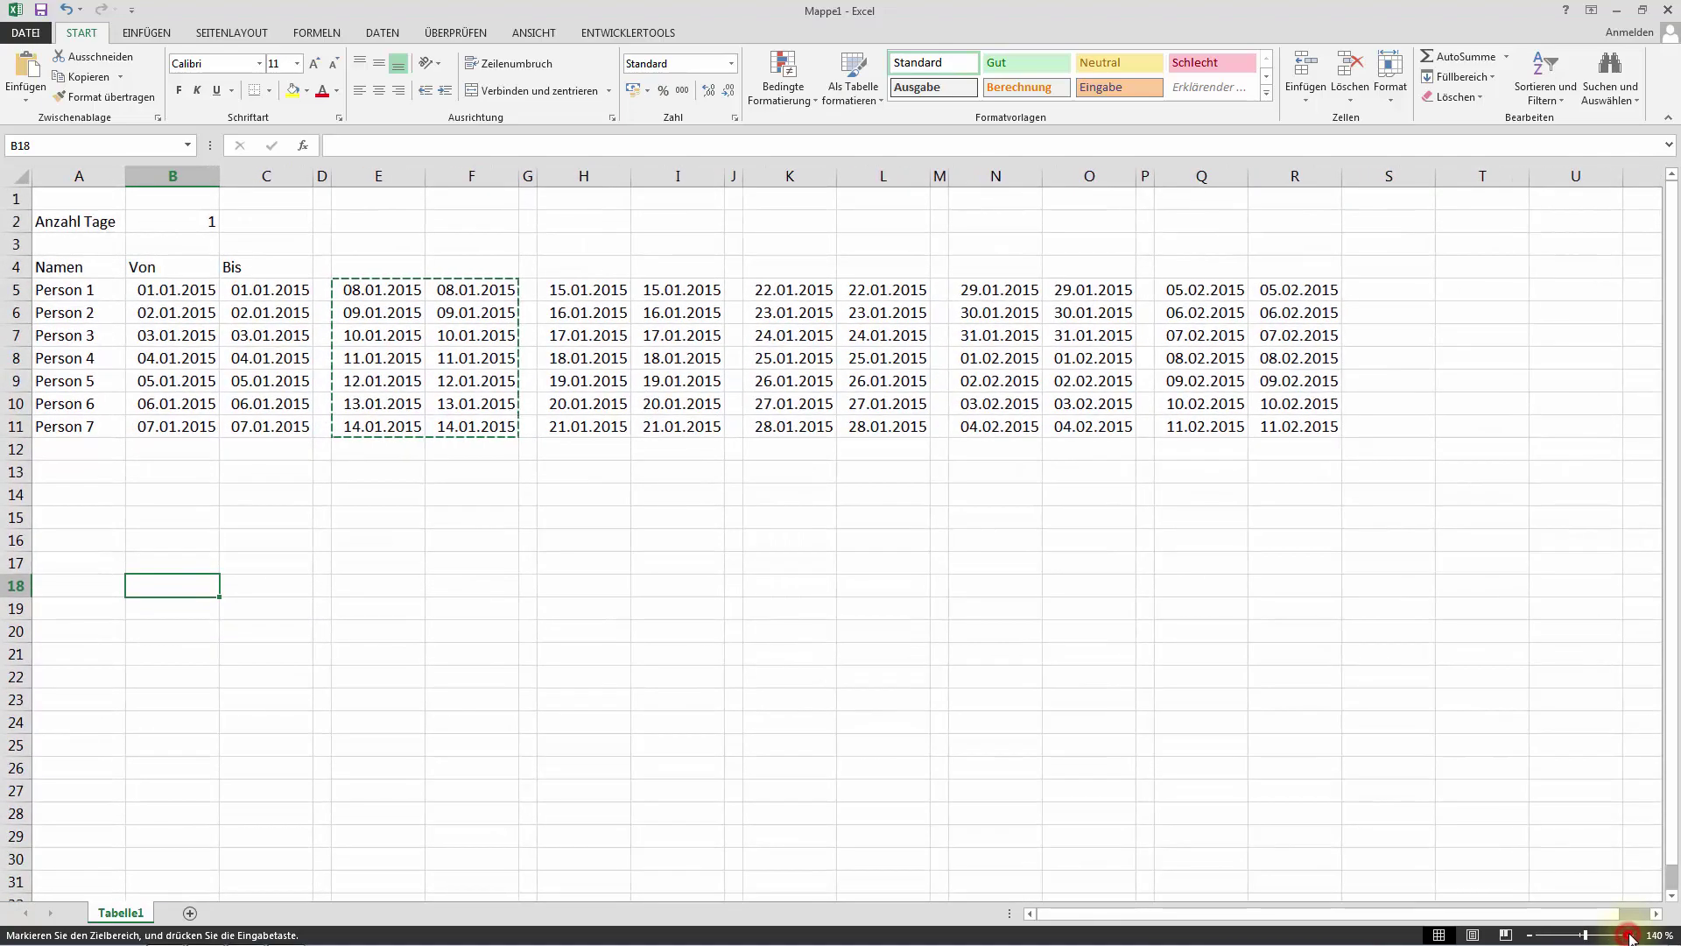
left_click(1627, 935)
left_click(1627, 935)
left_click(1627, 935)
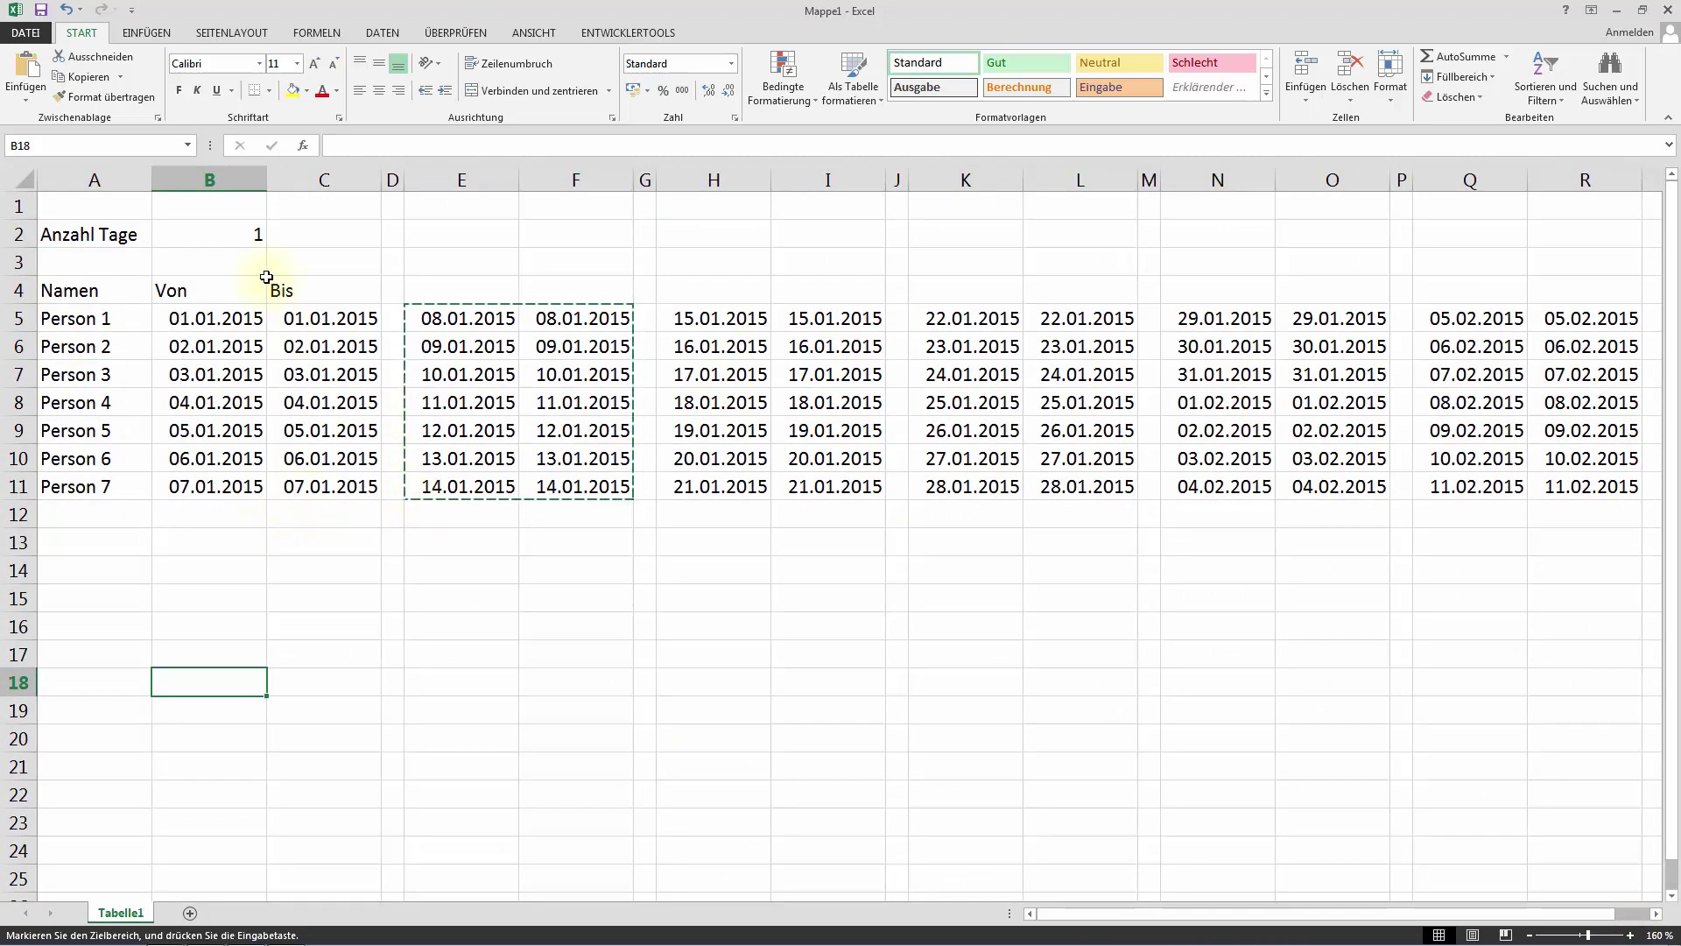
left_click(252, 235)
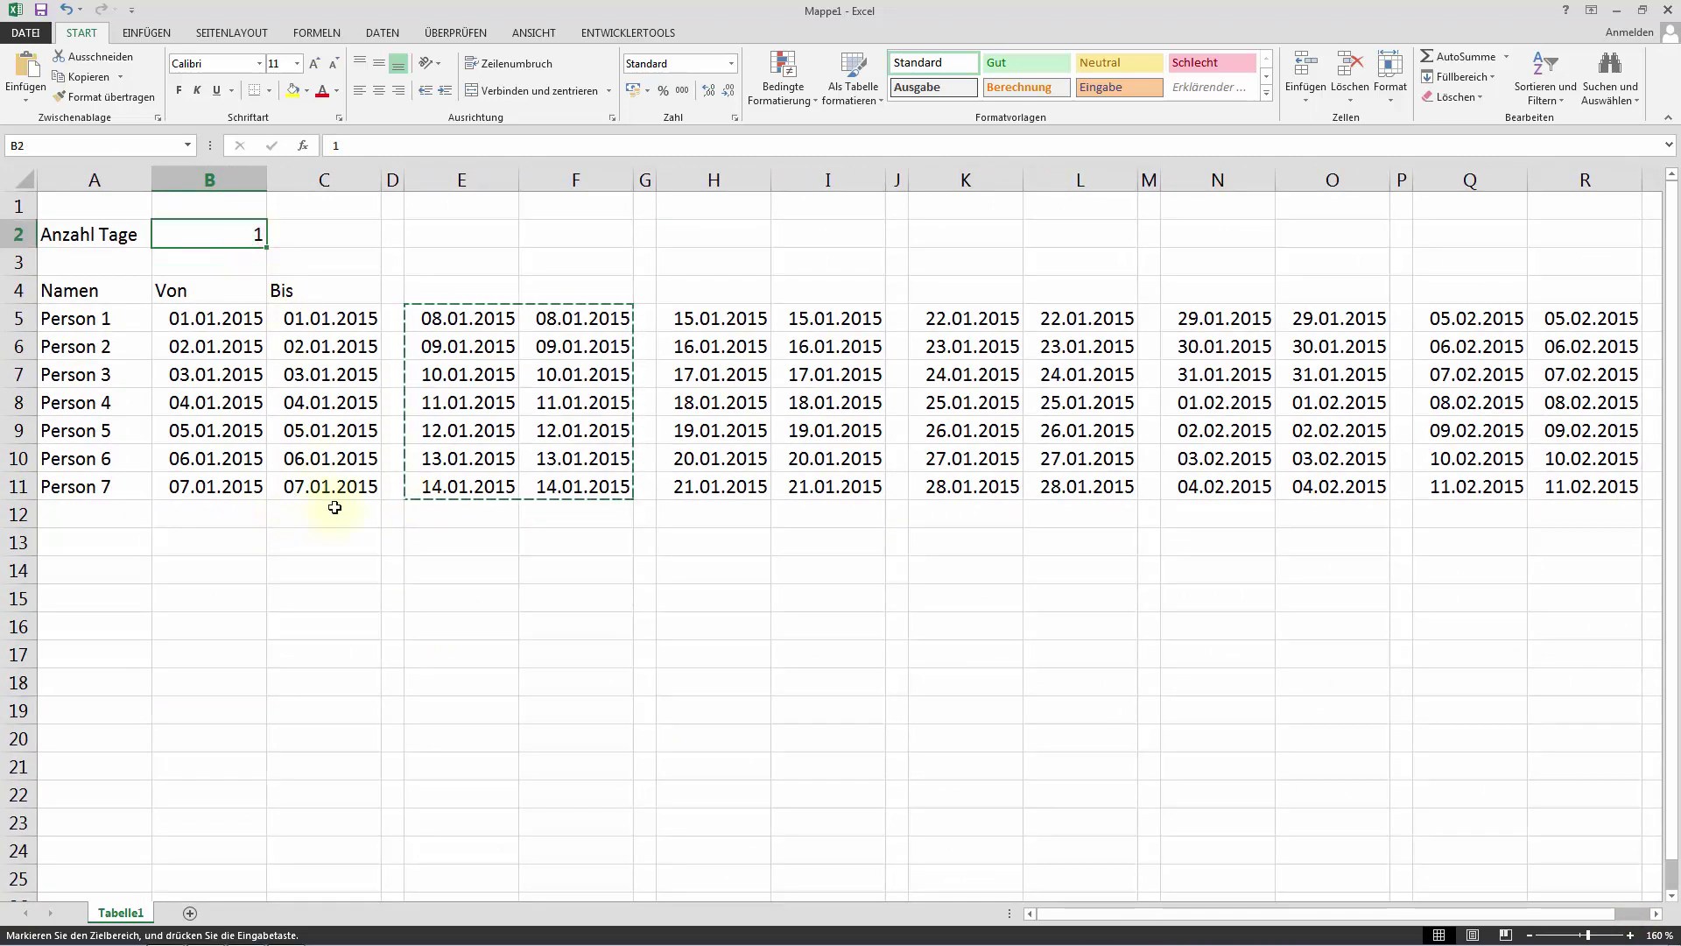
type("2")
key("Return")
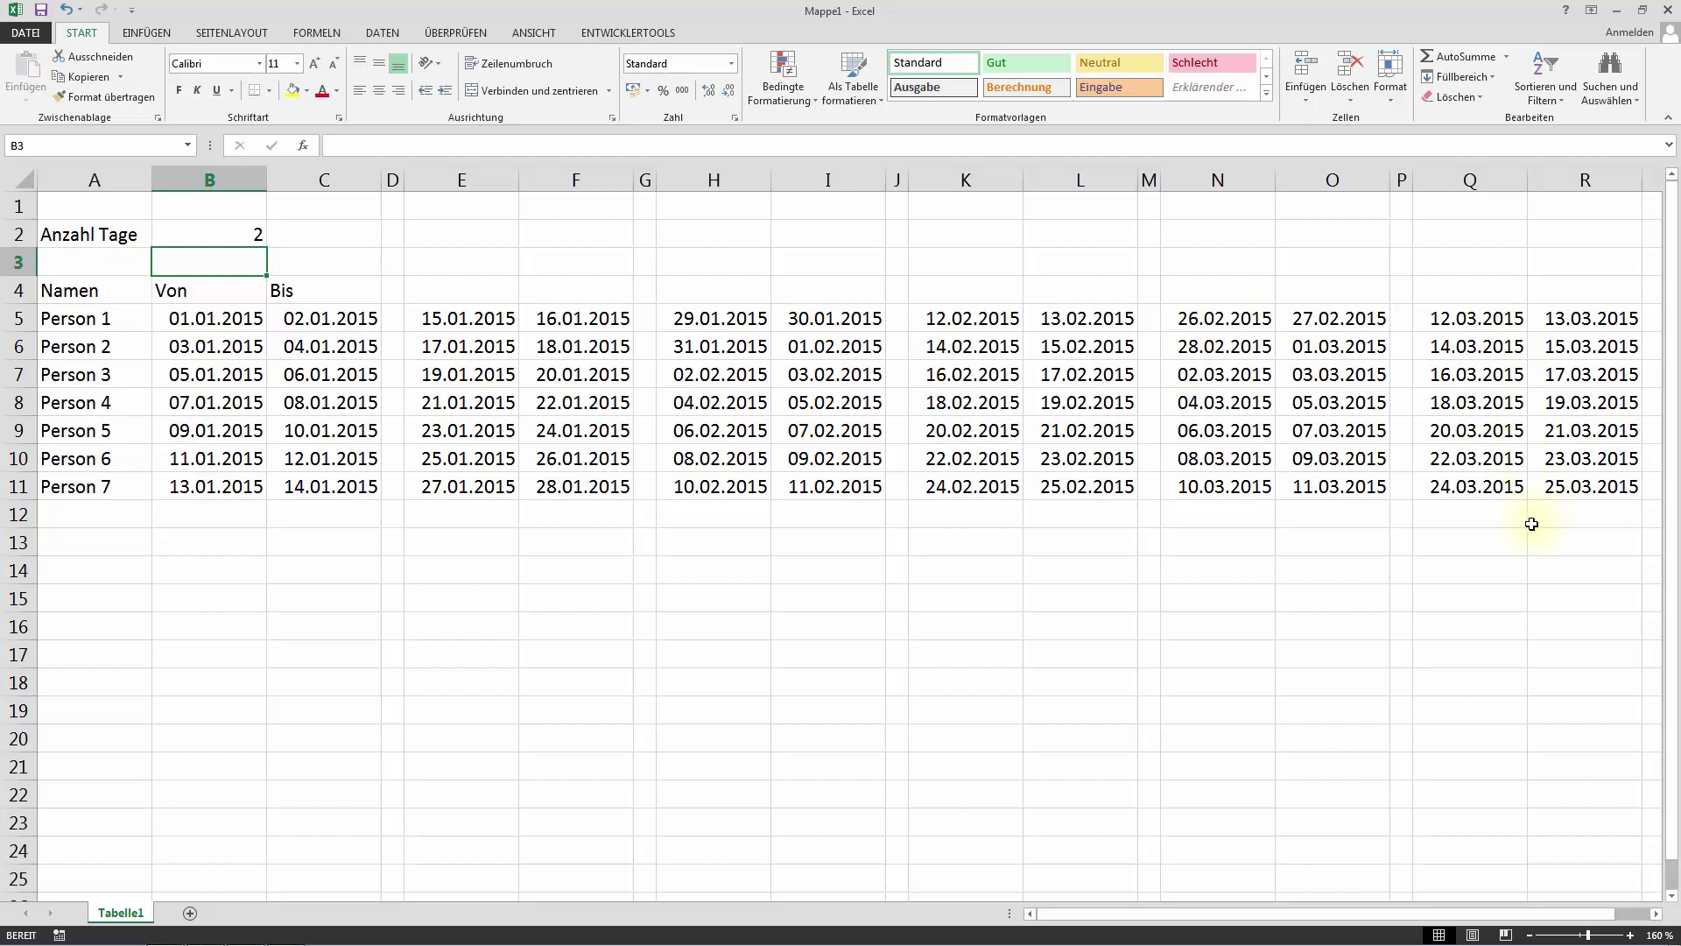
Change Anzahl Tage in B2 to 14 so every block shows two-week periods
left_click(244, 235)
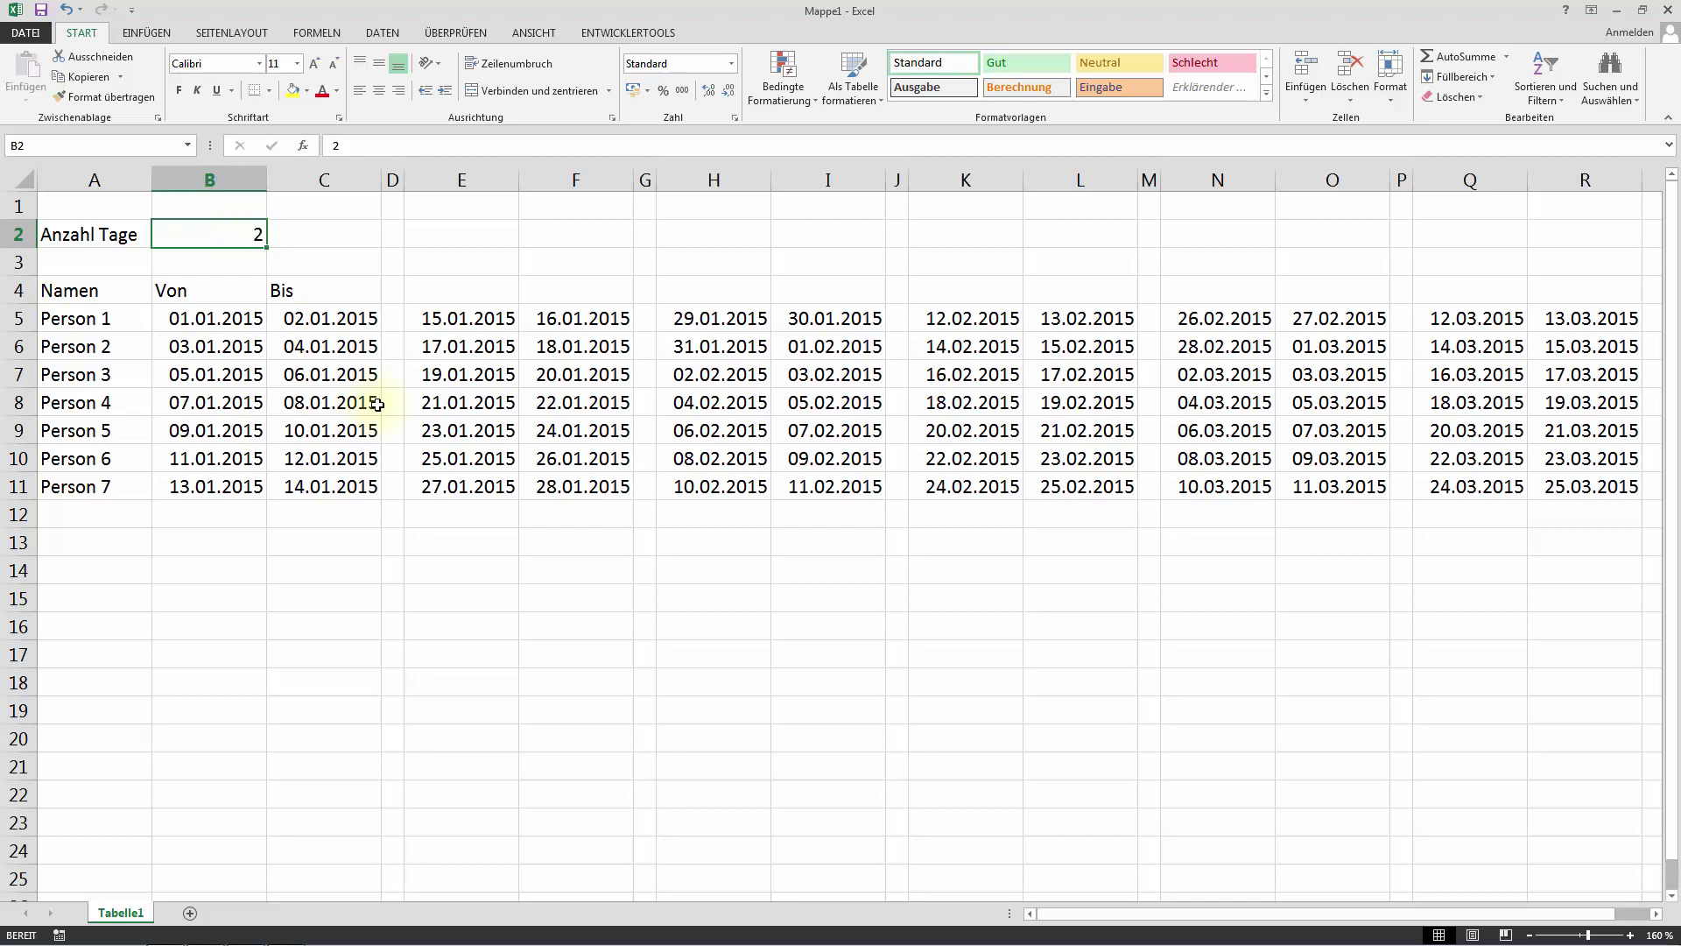
type("14")
key("Return")
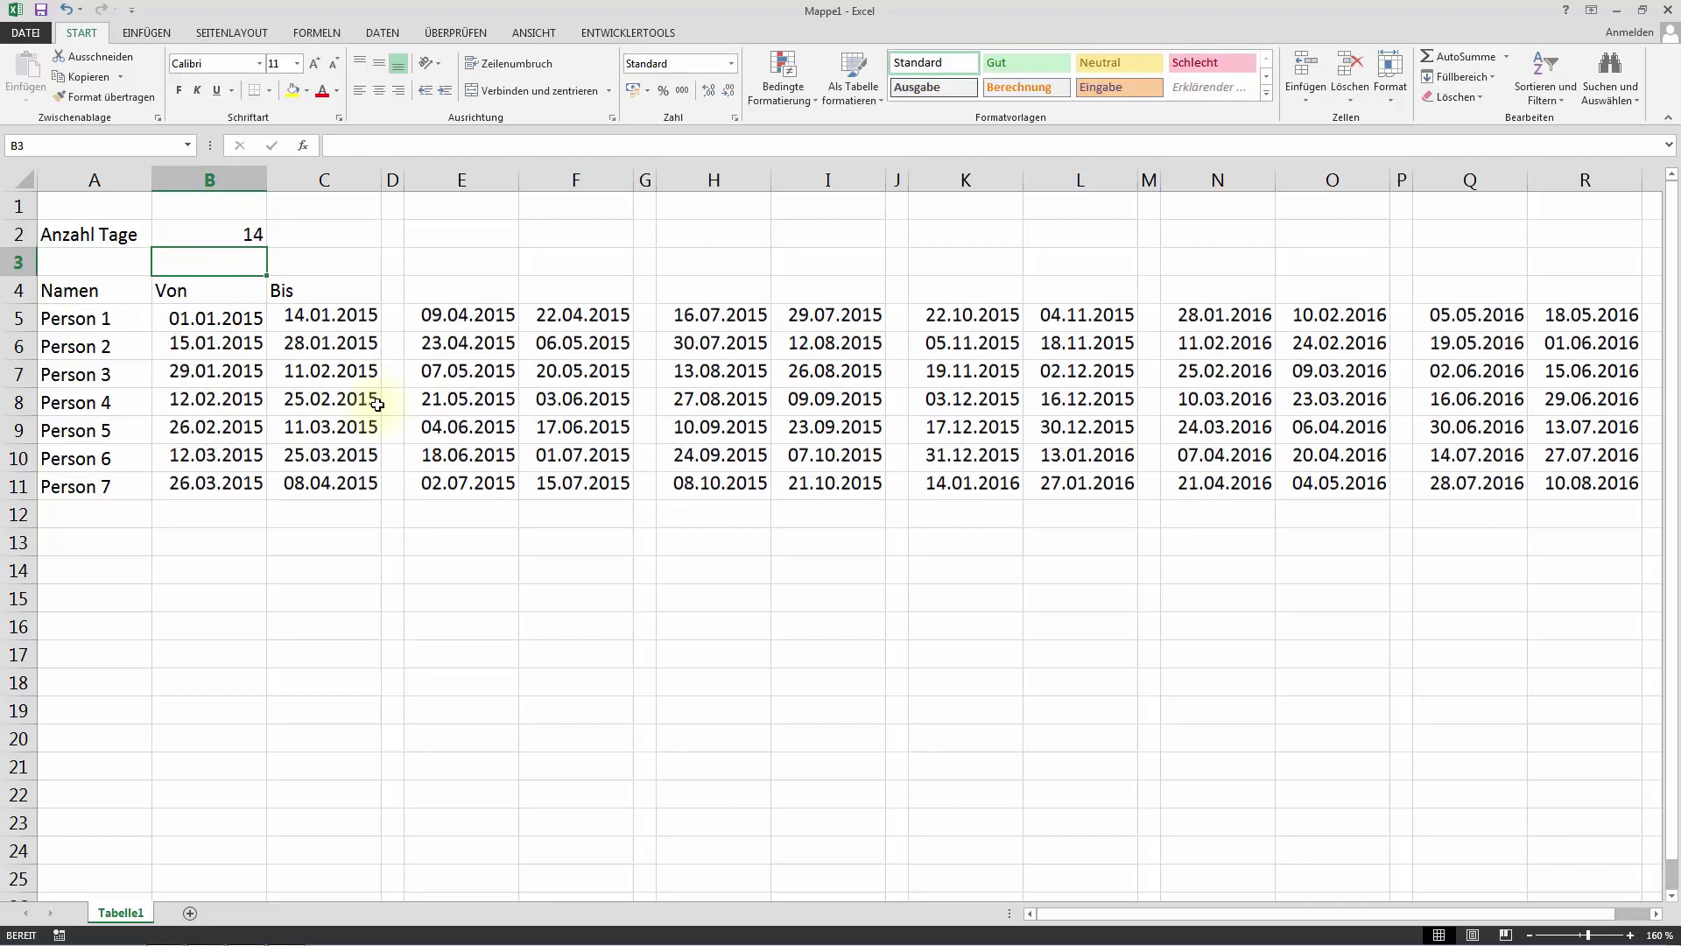